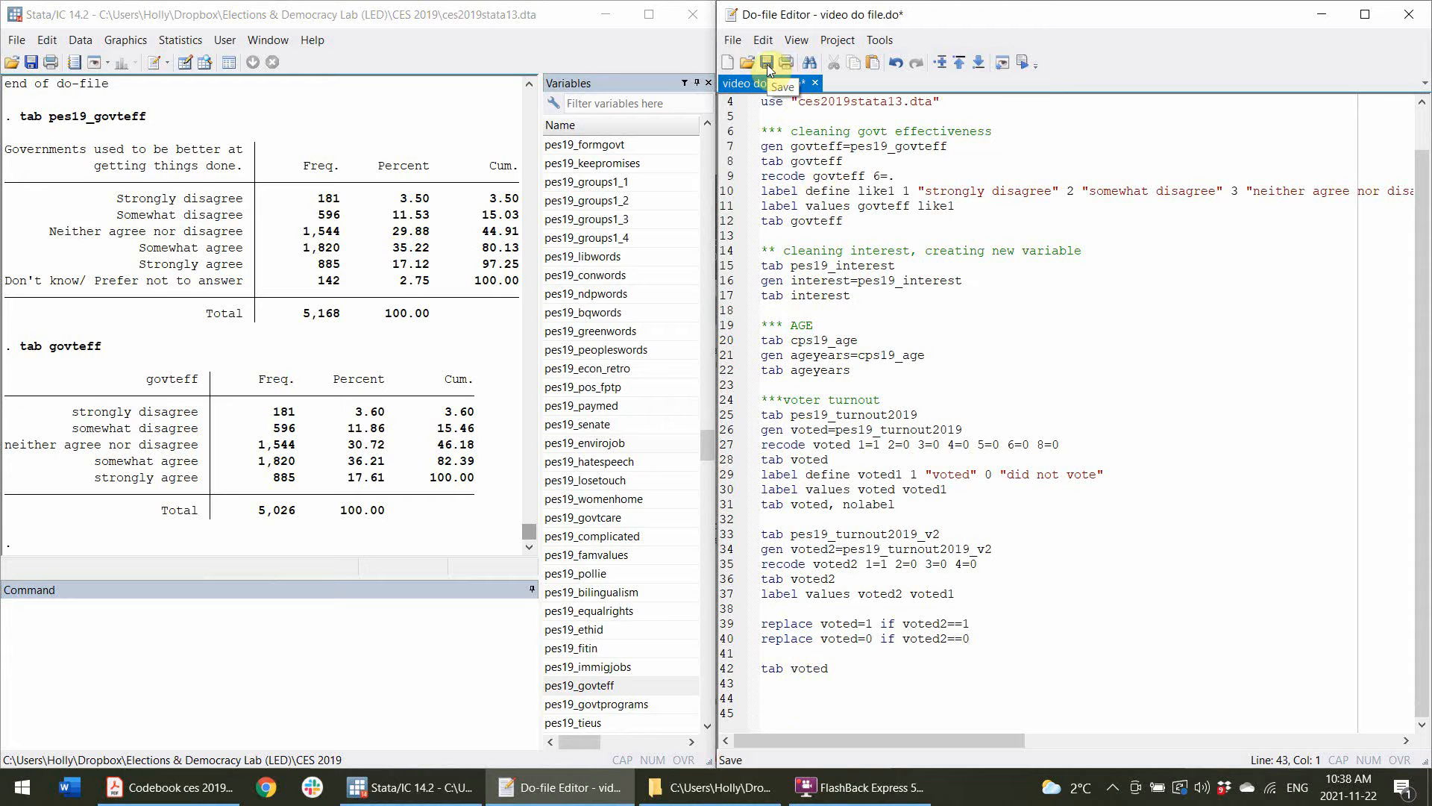
Save the do-file and execute it.
click(767, 64)
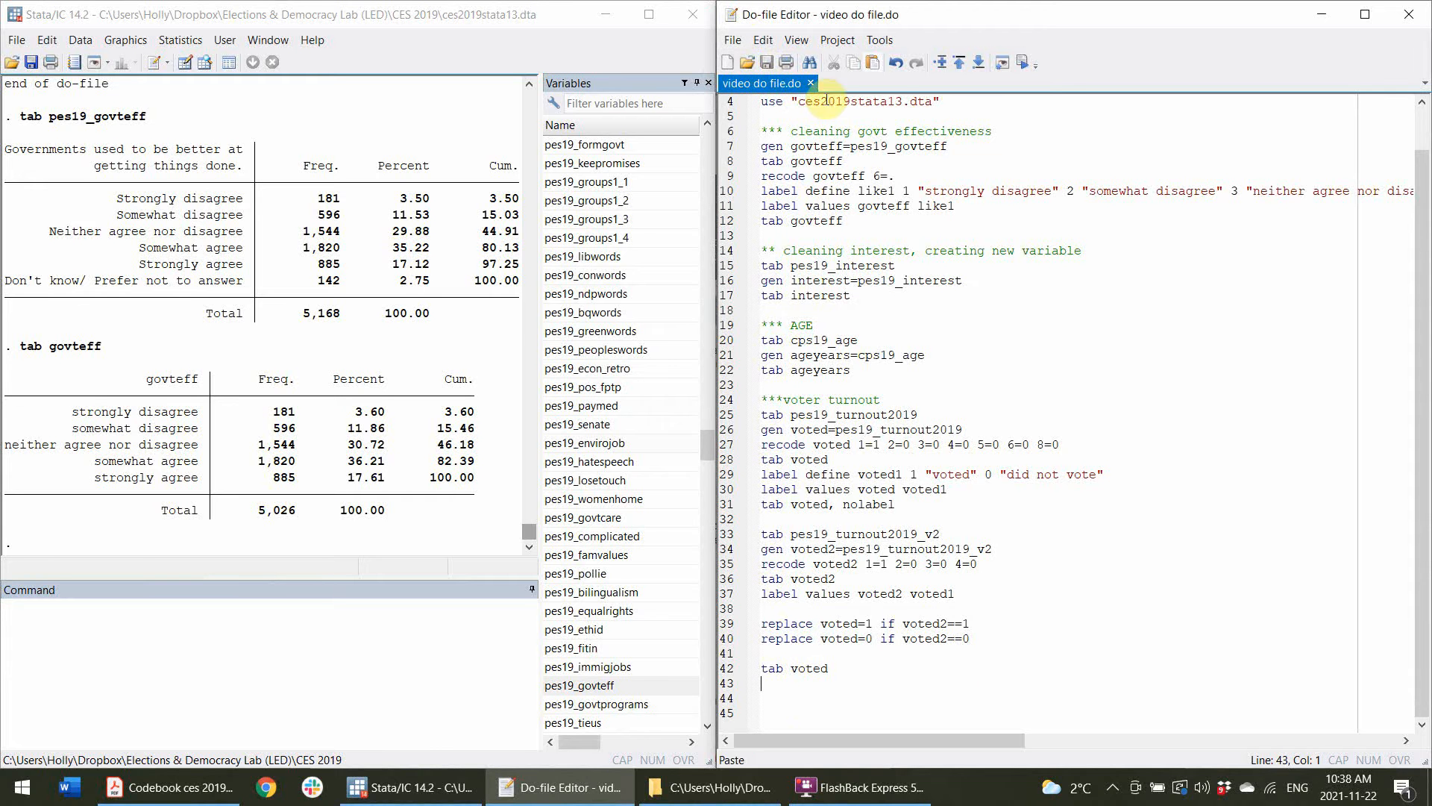
click(1008, 584)
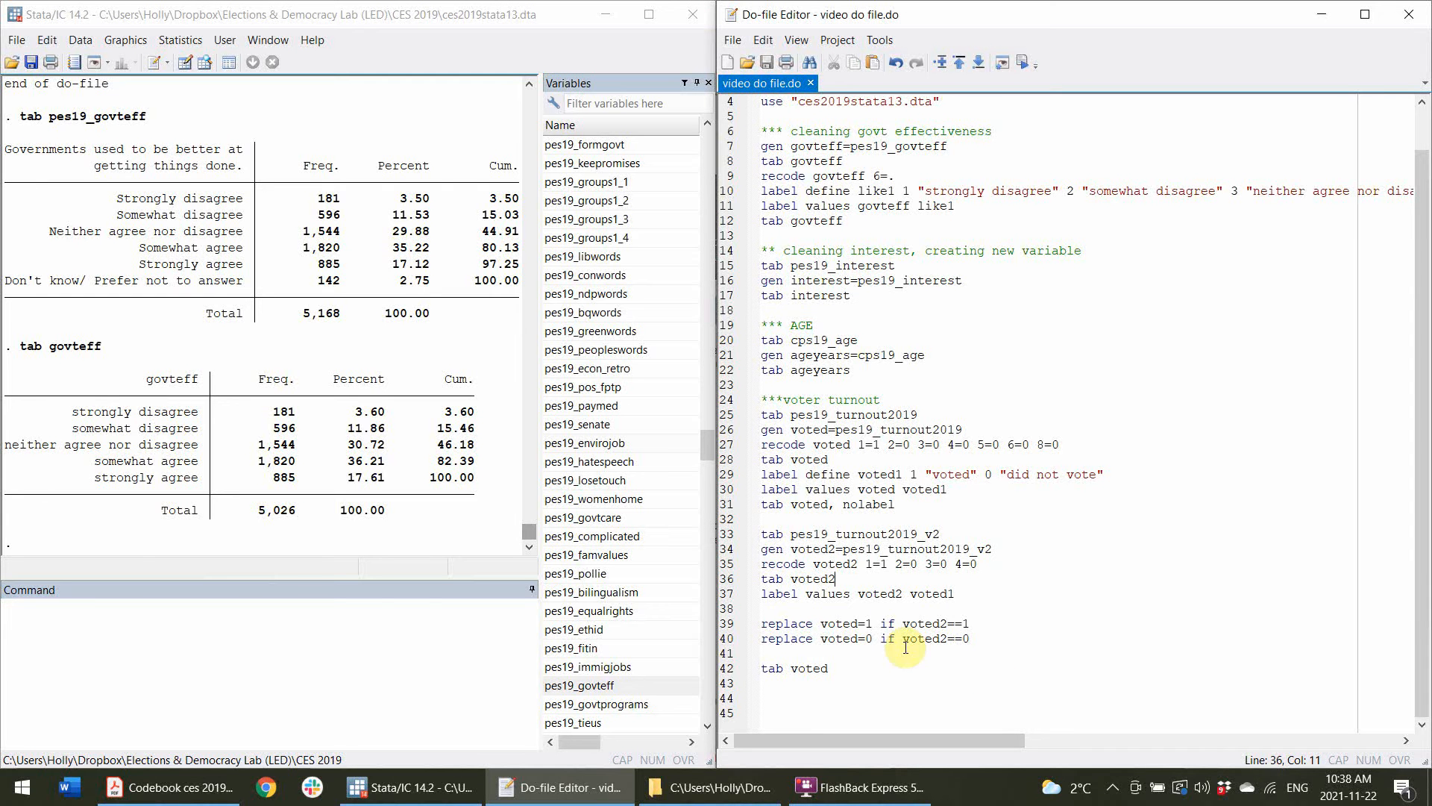
scroll(905, 646, up, 1)
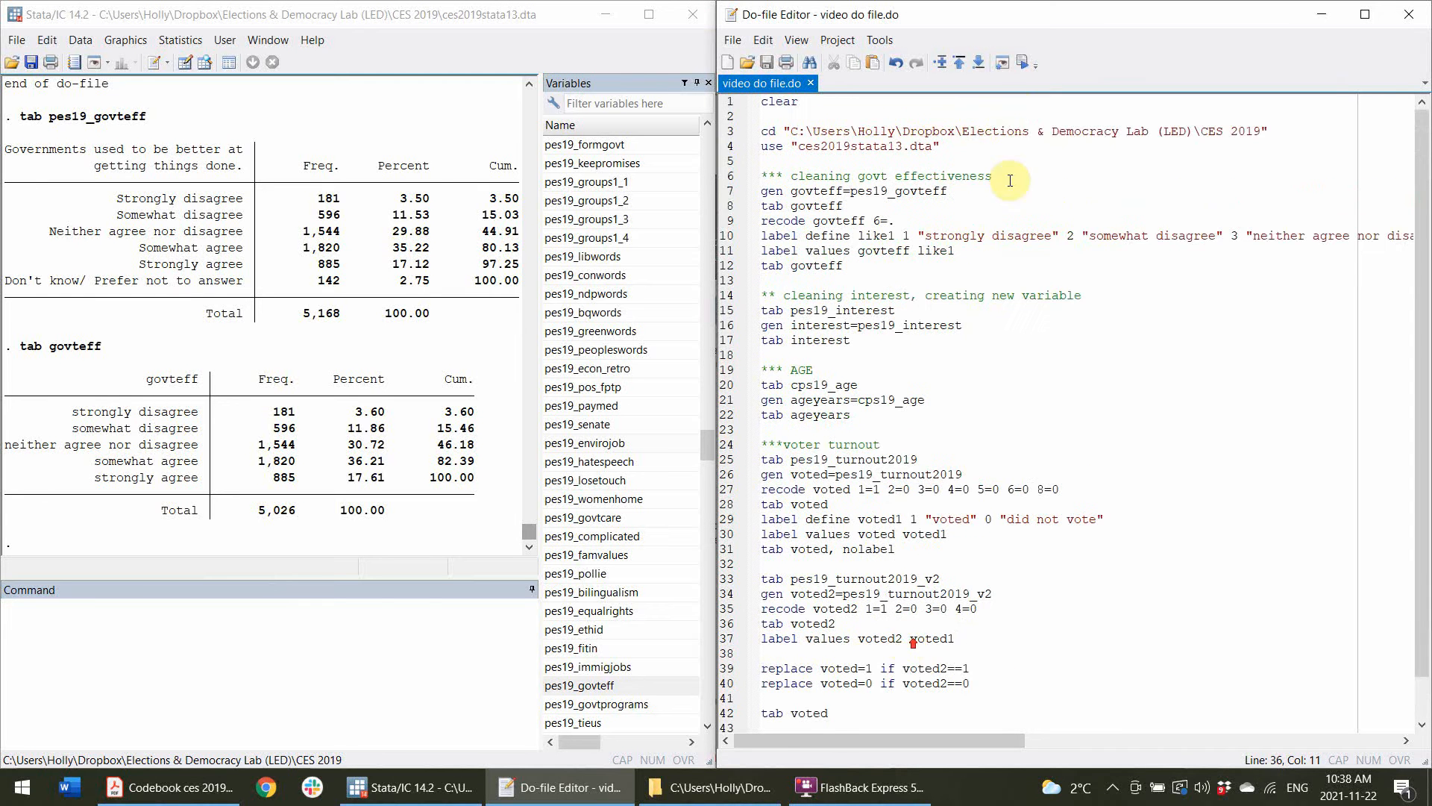
click(1027, 61)
scroll(1074, 537, down, 1)
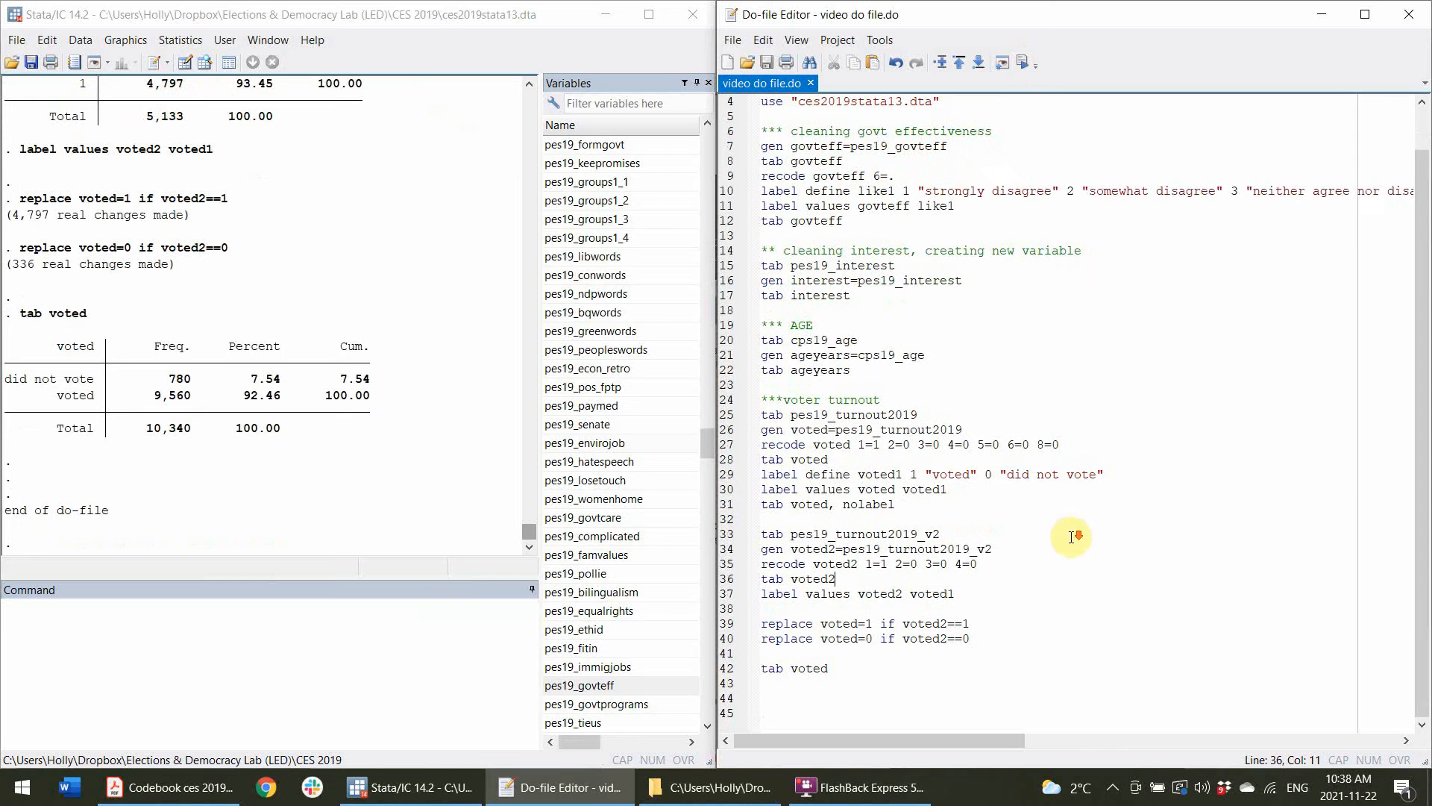
Add a line saving the dataset as "cesedited" with the replace option at the end of the do-file, and run that line.
click(878, 679)
key(Return)
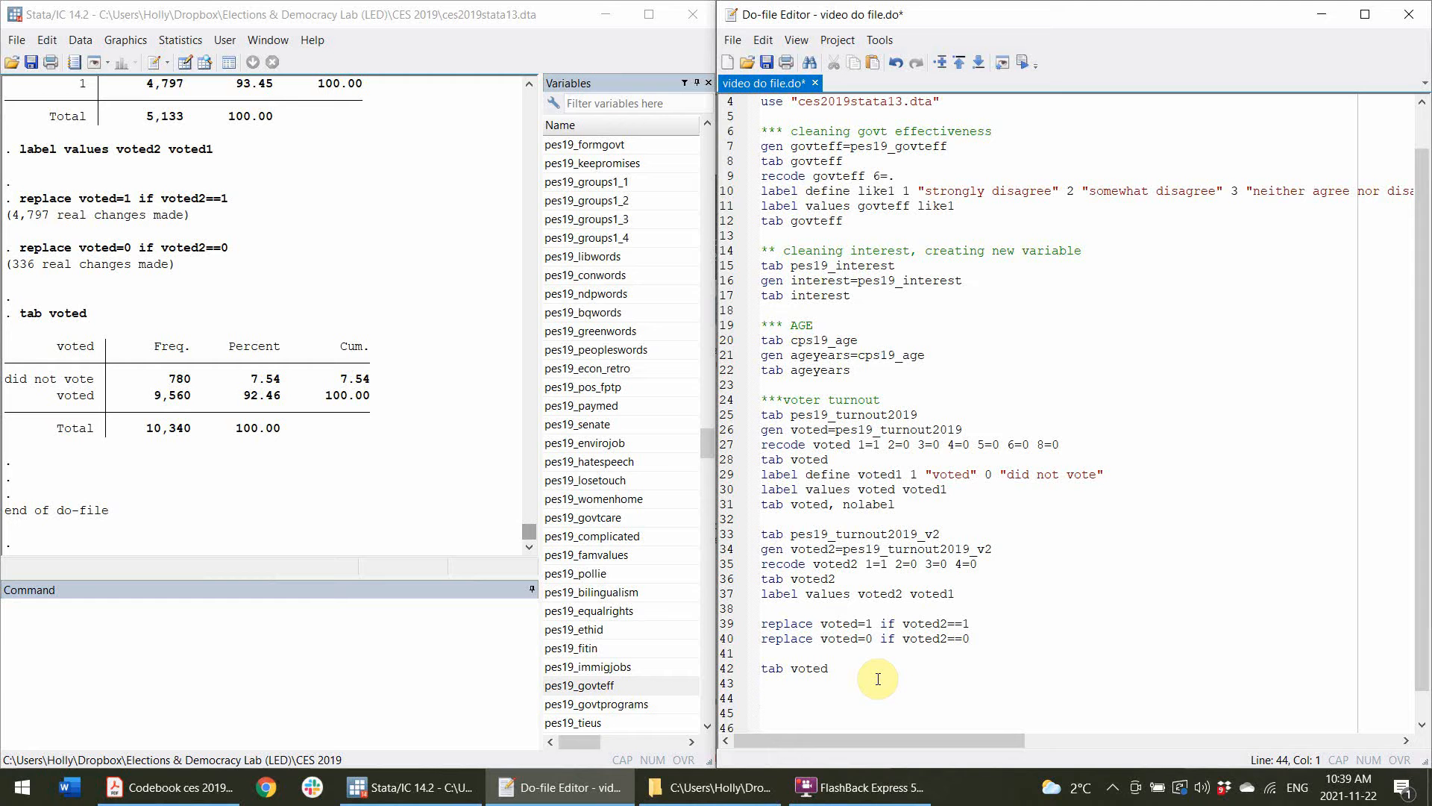
text(save "cesedited" ,)
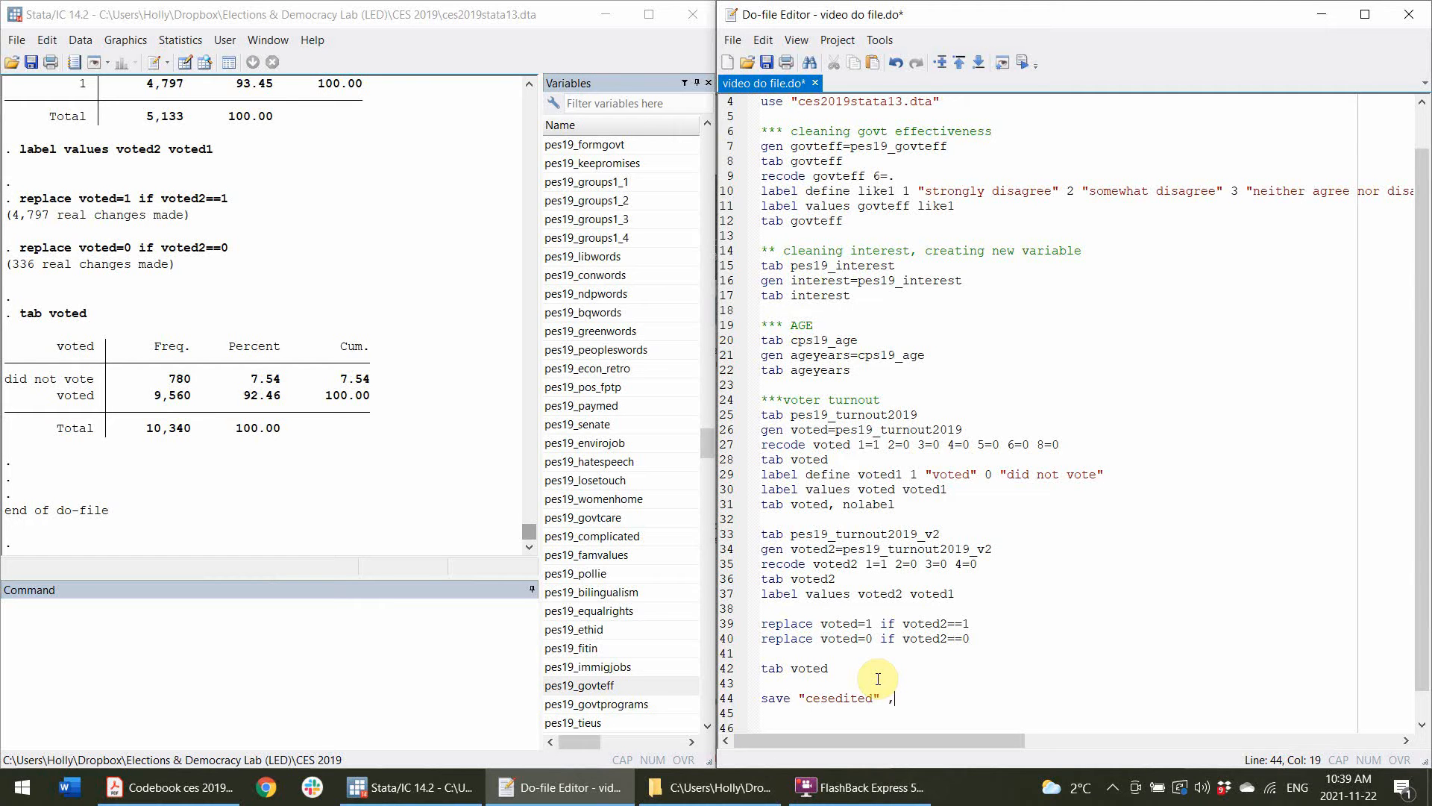
text(replace)
click(735, 702)
click(1023, 65)
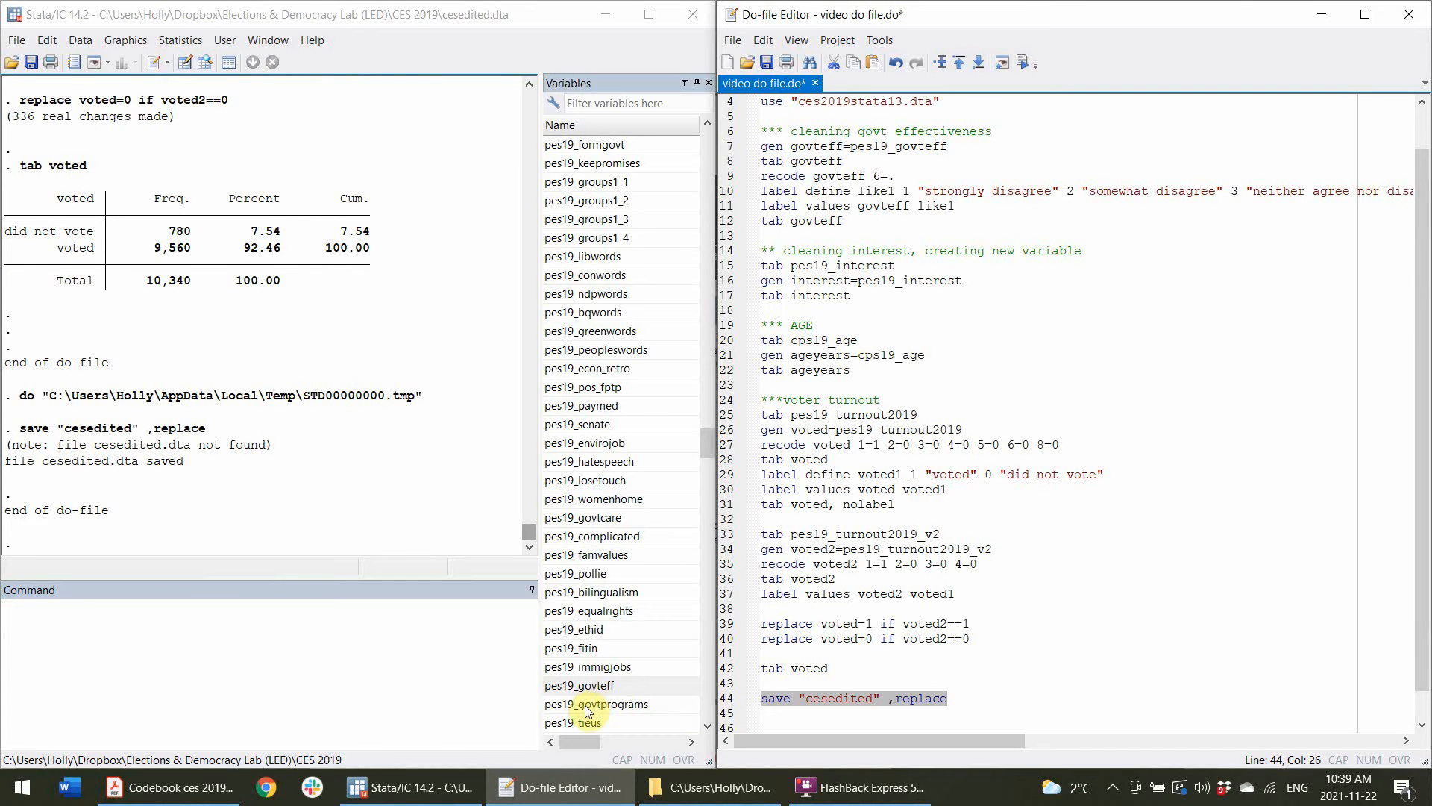
Check the CES 2019 folder for the saved cesedited.dta file, then return to Stata.
click(660, 778)
click(366, 247)
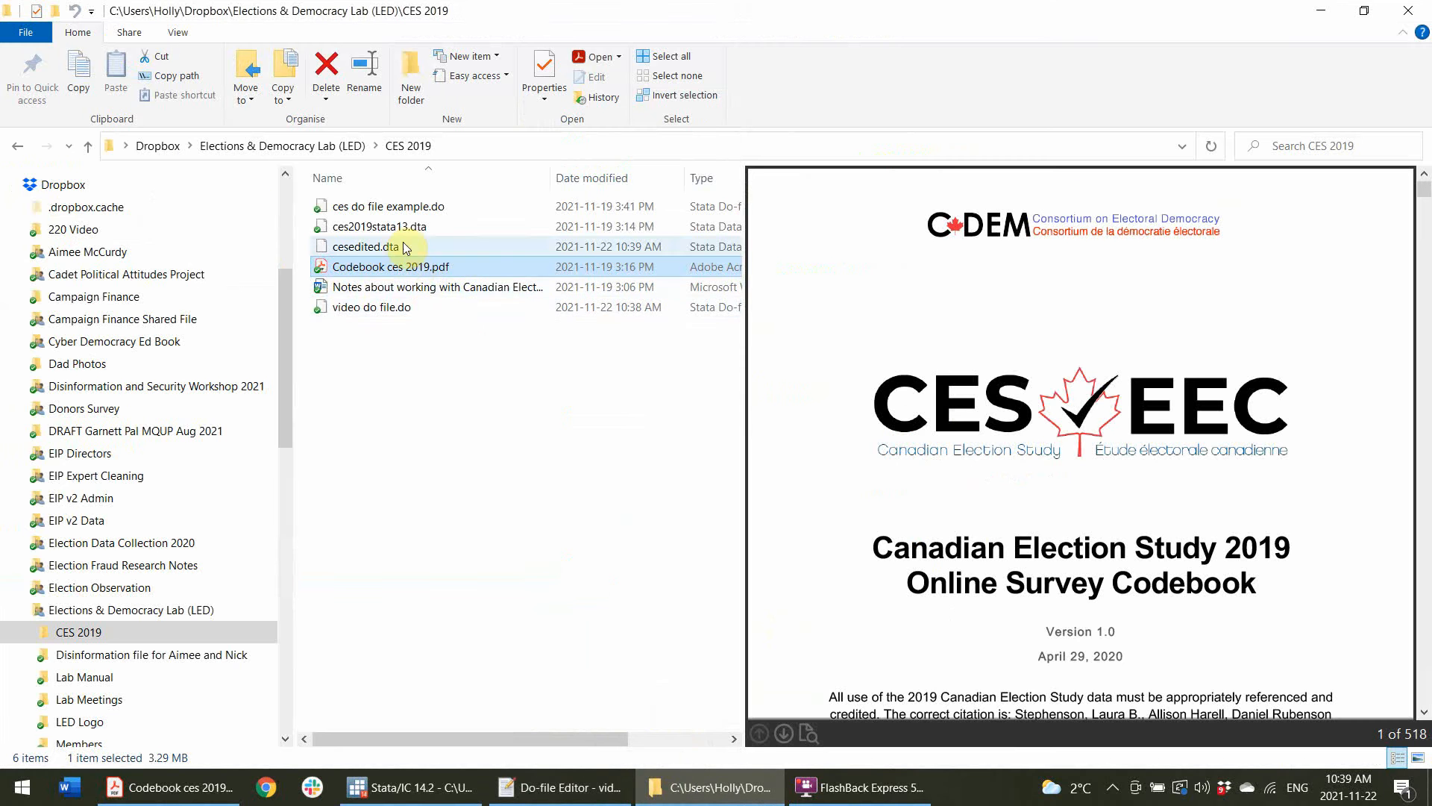
click(556, 787)
click(402, 792)
click(1065, 519)
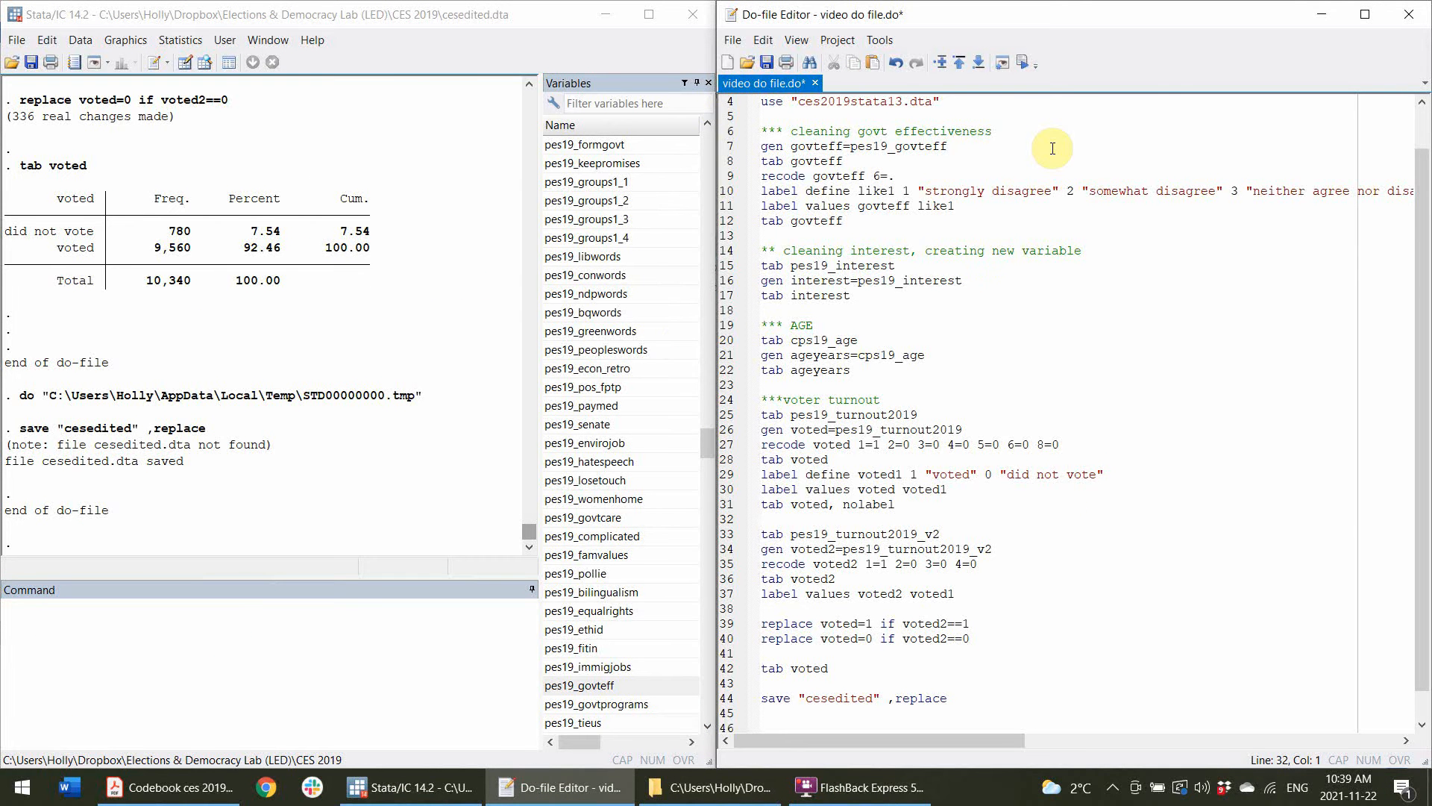
Delete the save command line from the do-file and save the do-file.
click(982, 696)
drag(1008, 700, 676, 696)
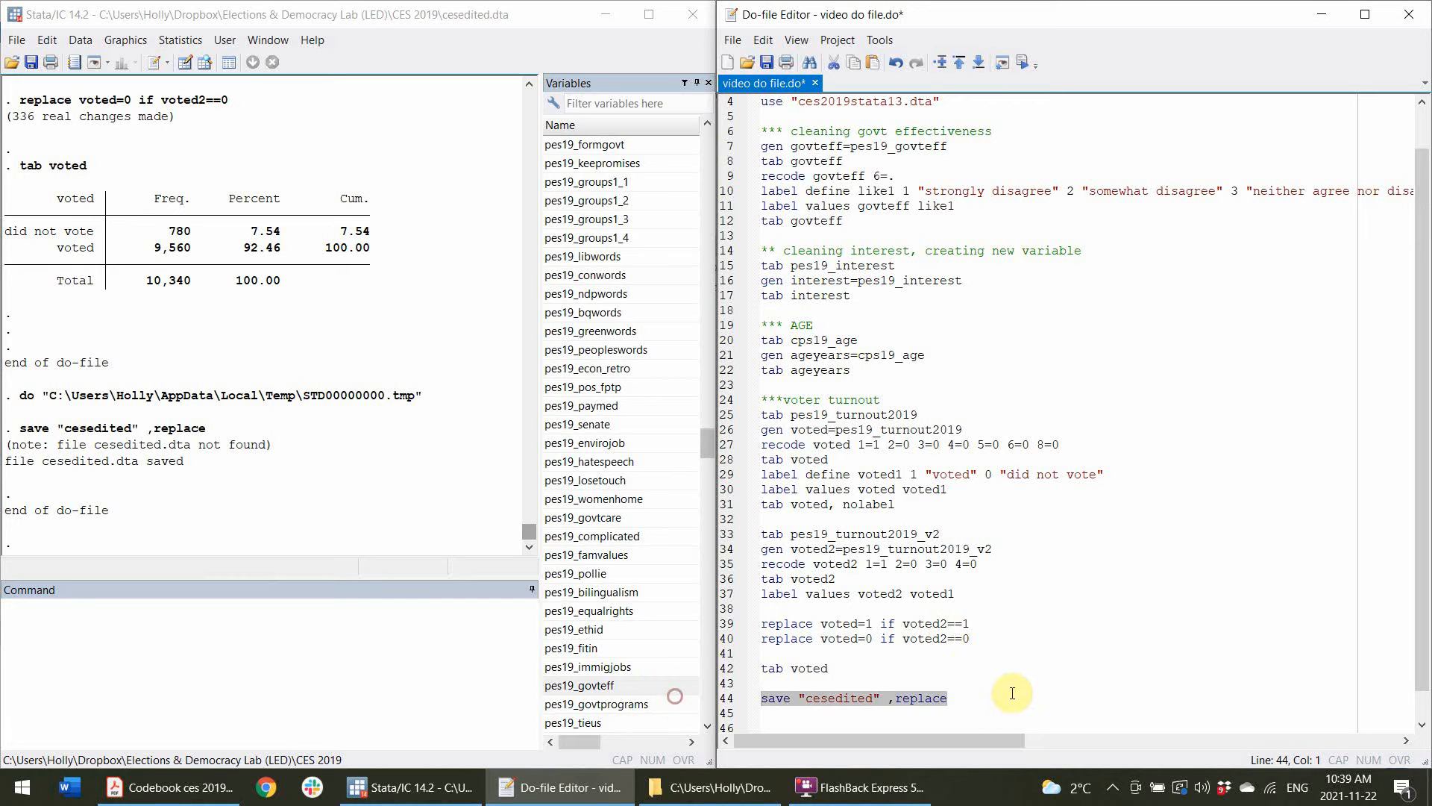
key(BackSpace)
key(BackSpace)
click(766, 62)
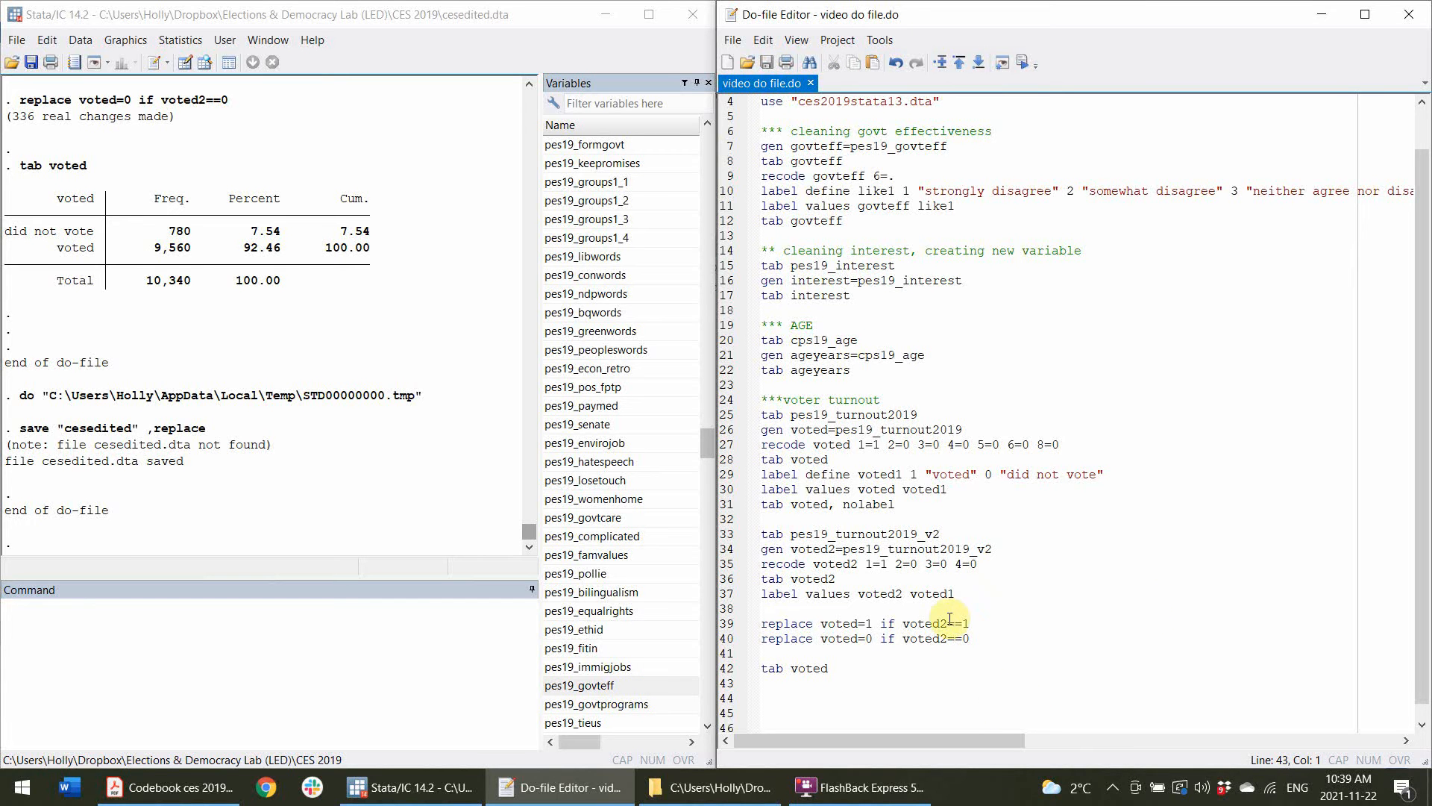
Add a new do-file line listing the variables govteff, interest, ageyears and voted, copied from the variables list.
key(Return)
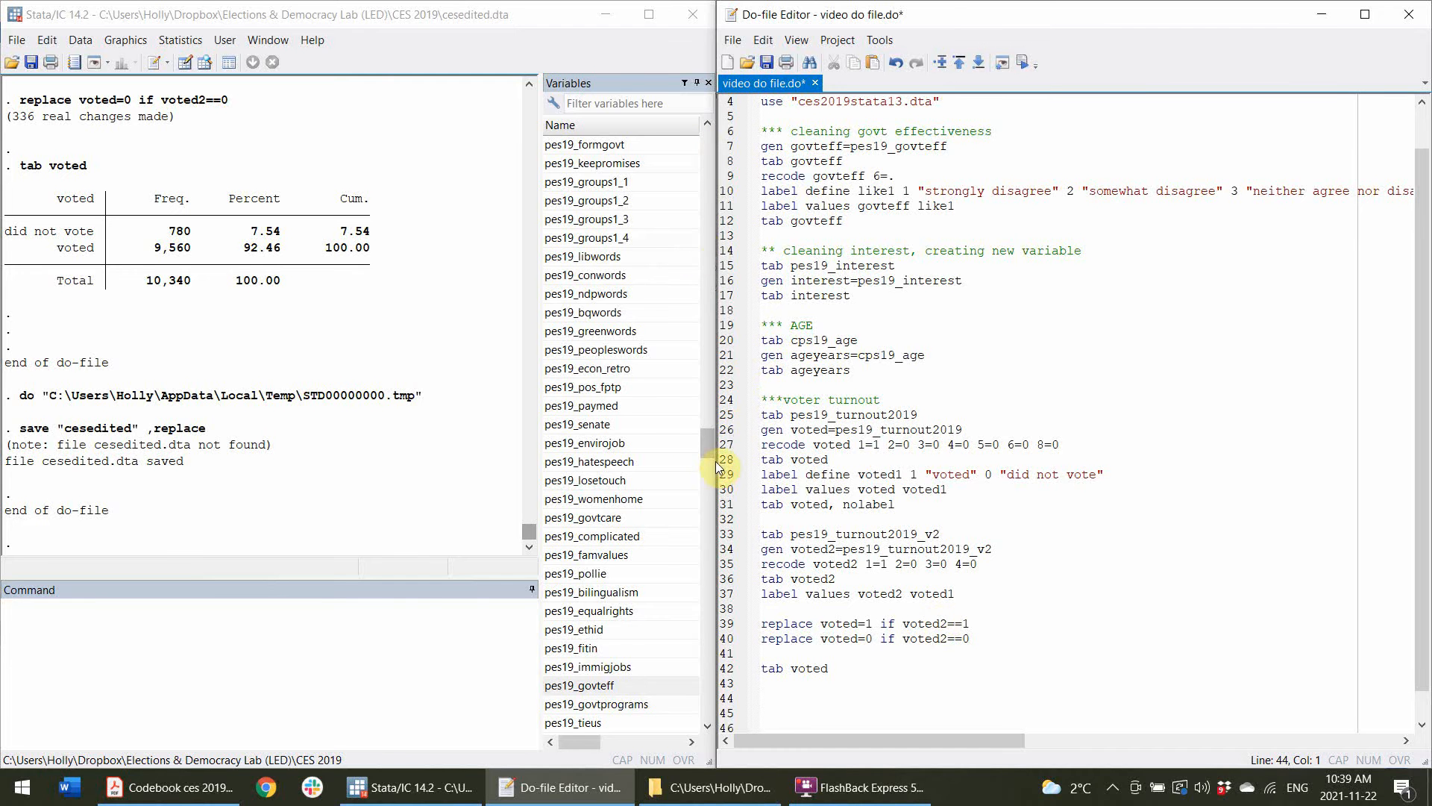
drag(705, 443, 679, 731)
click(585, 647)
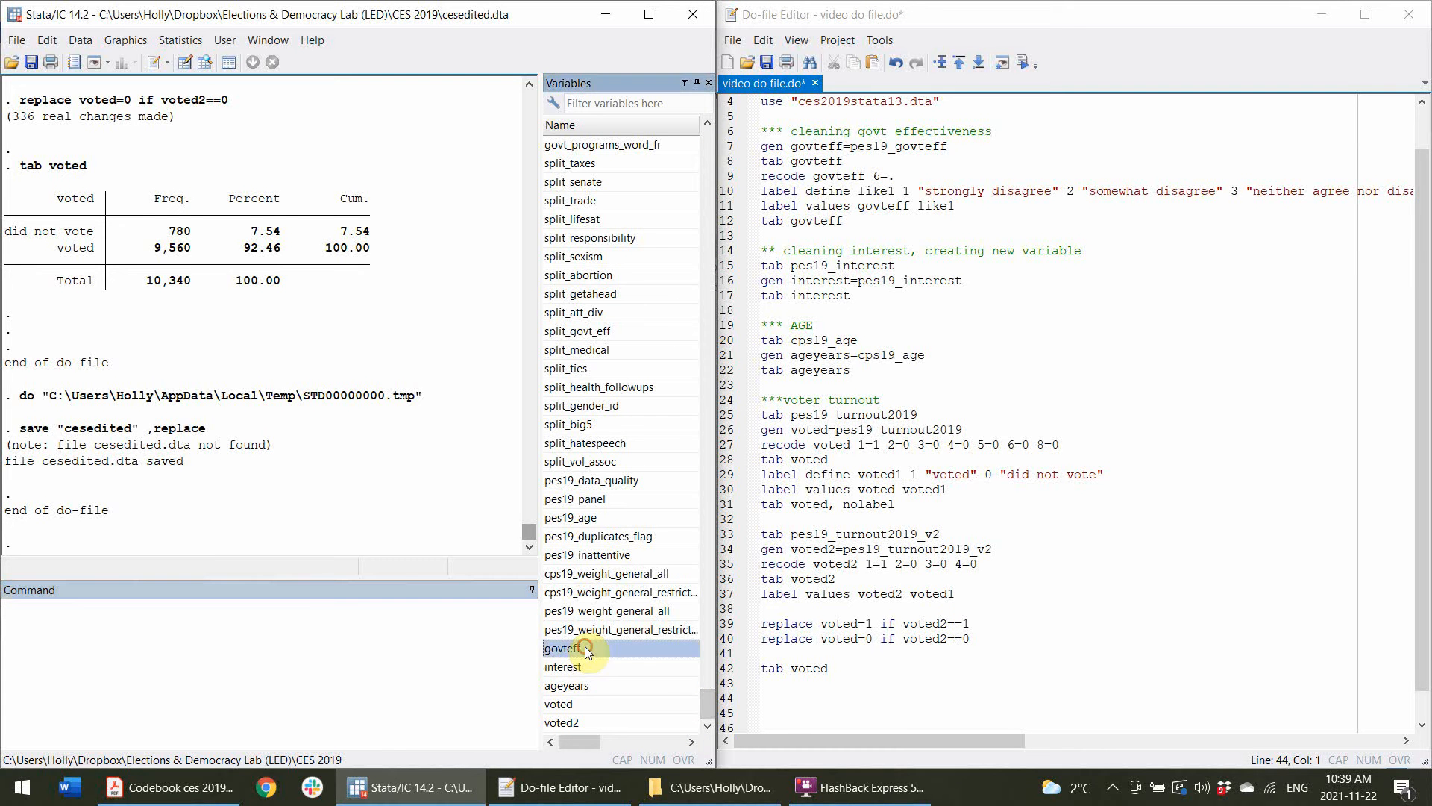
click(595, 705)
click(585, 646)
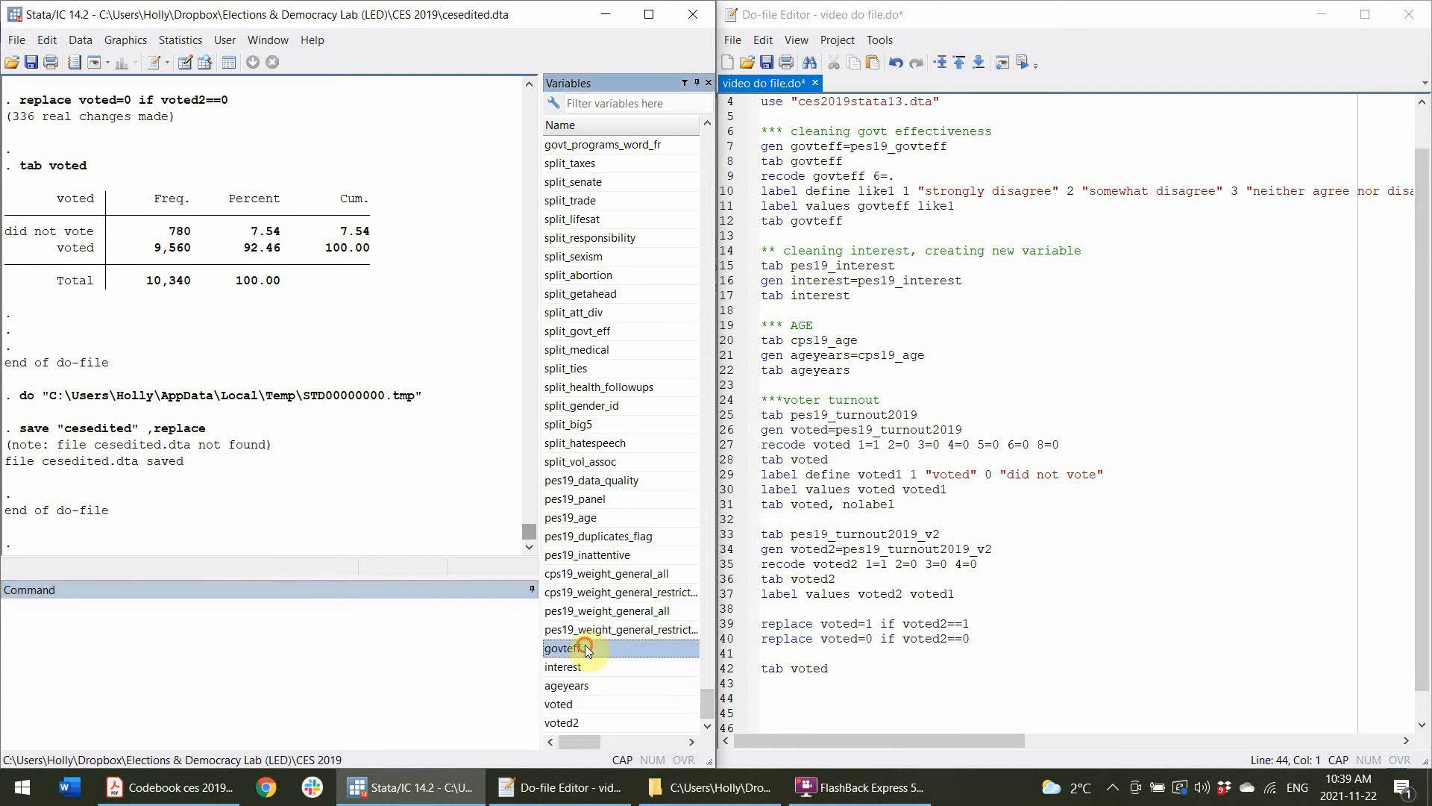
shift+click(614, 691)
shift+click(614, 703)
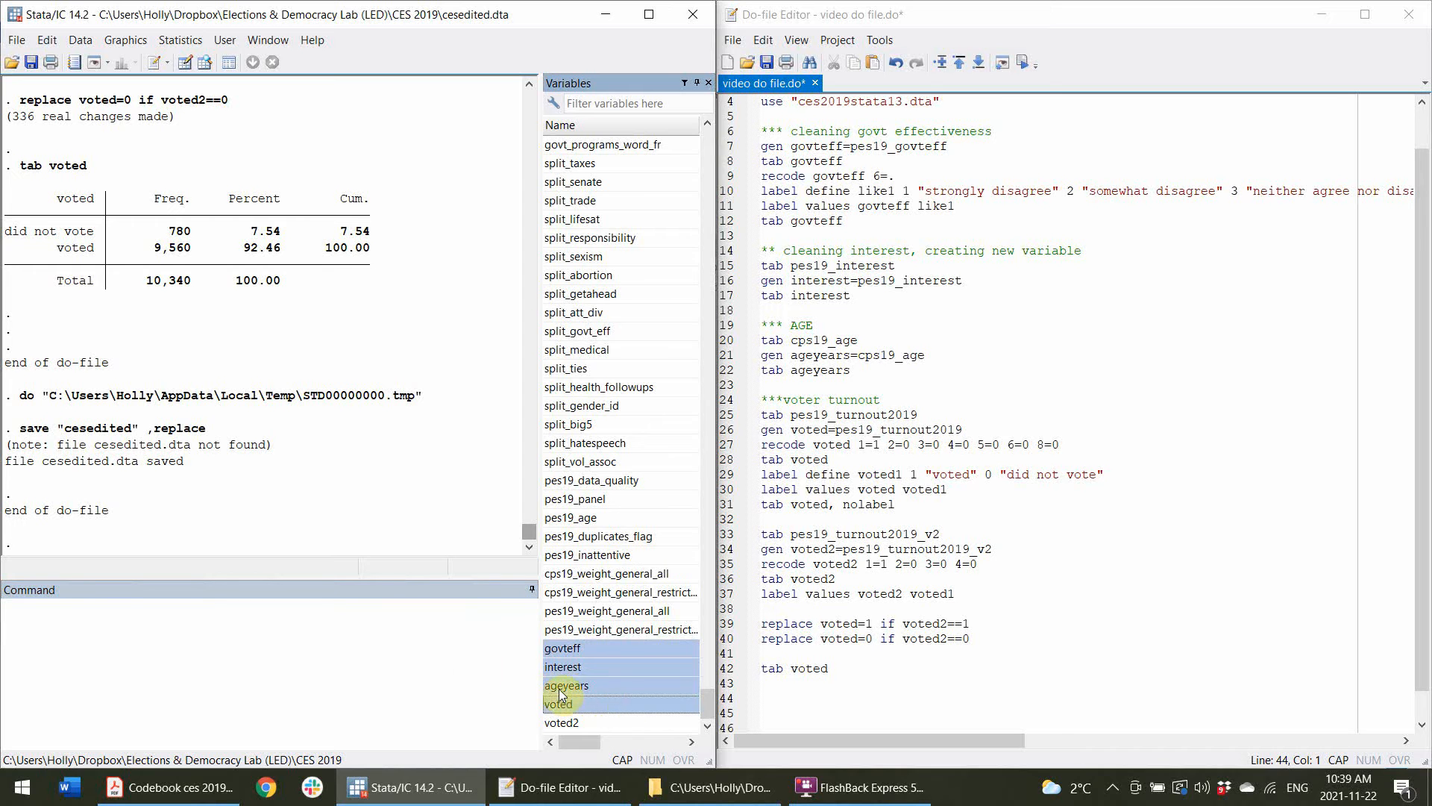
click(1048, 713)
drag(574, 675, 294, 624)
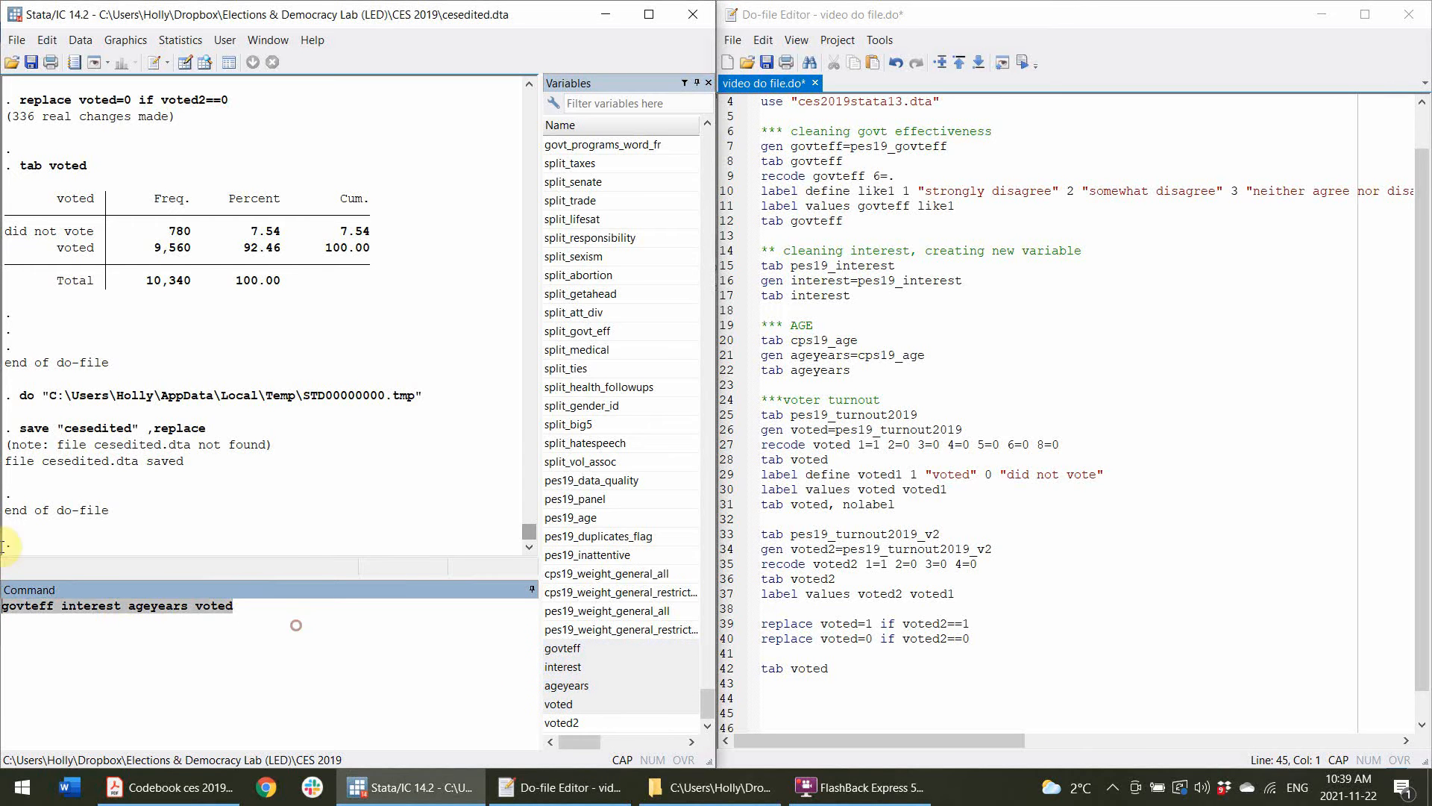
key(ctrl+x)
click(1024, 724)
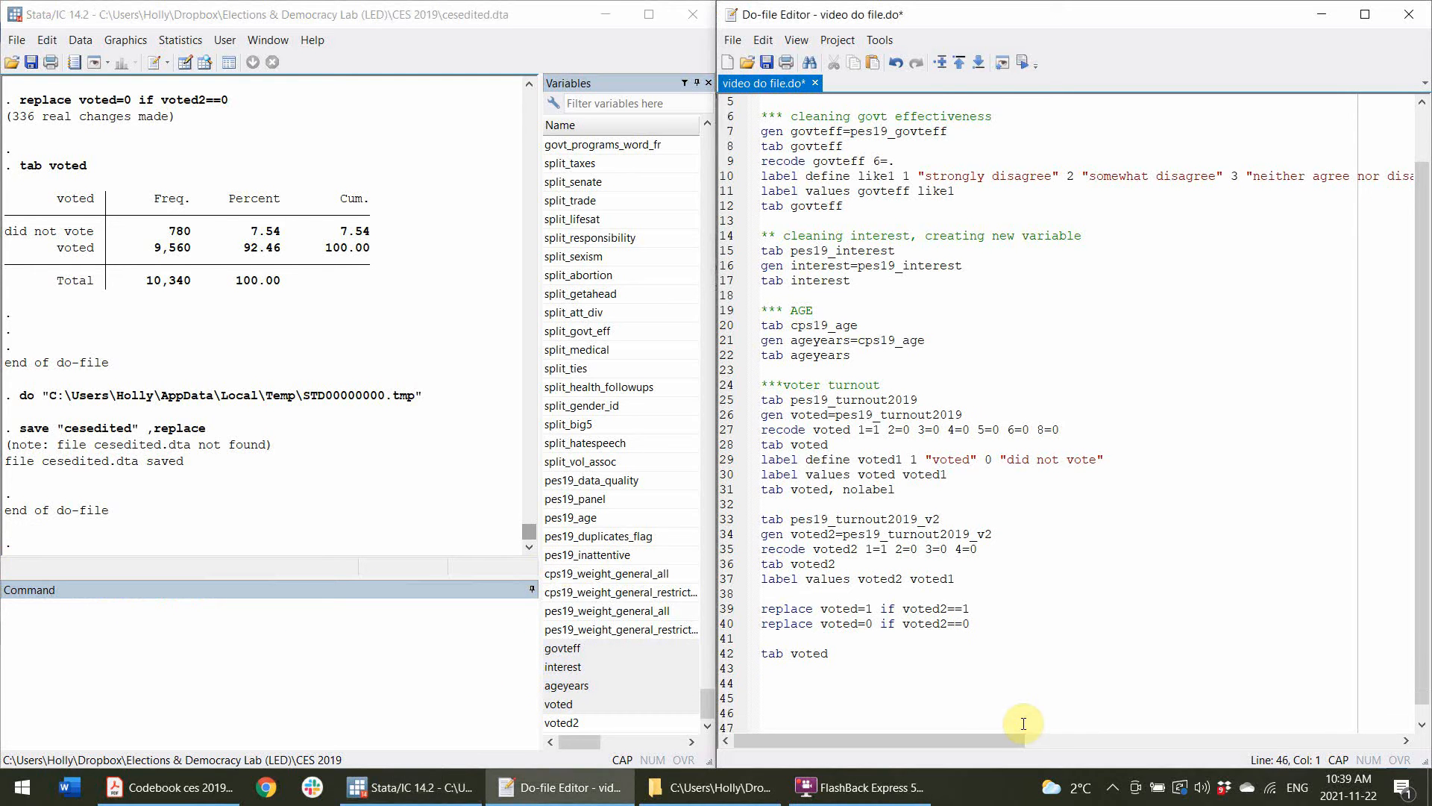
key(Up)
key(Up)
key(ctrl+v)
Highlight each variable name on the new do-file line in turn.
double_click(788, 684)
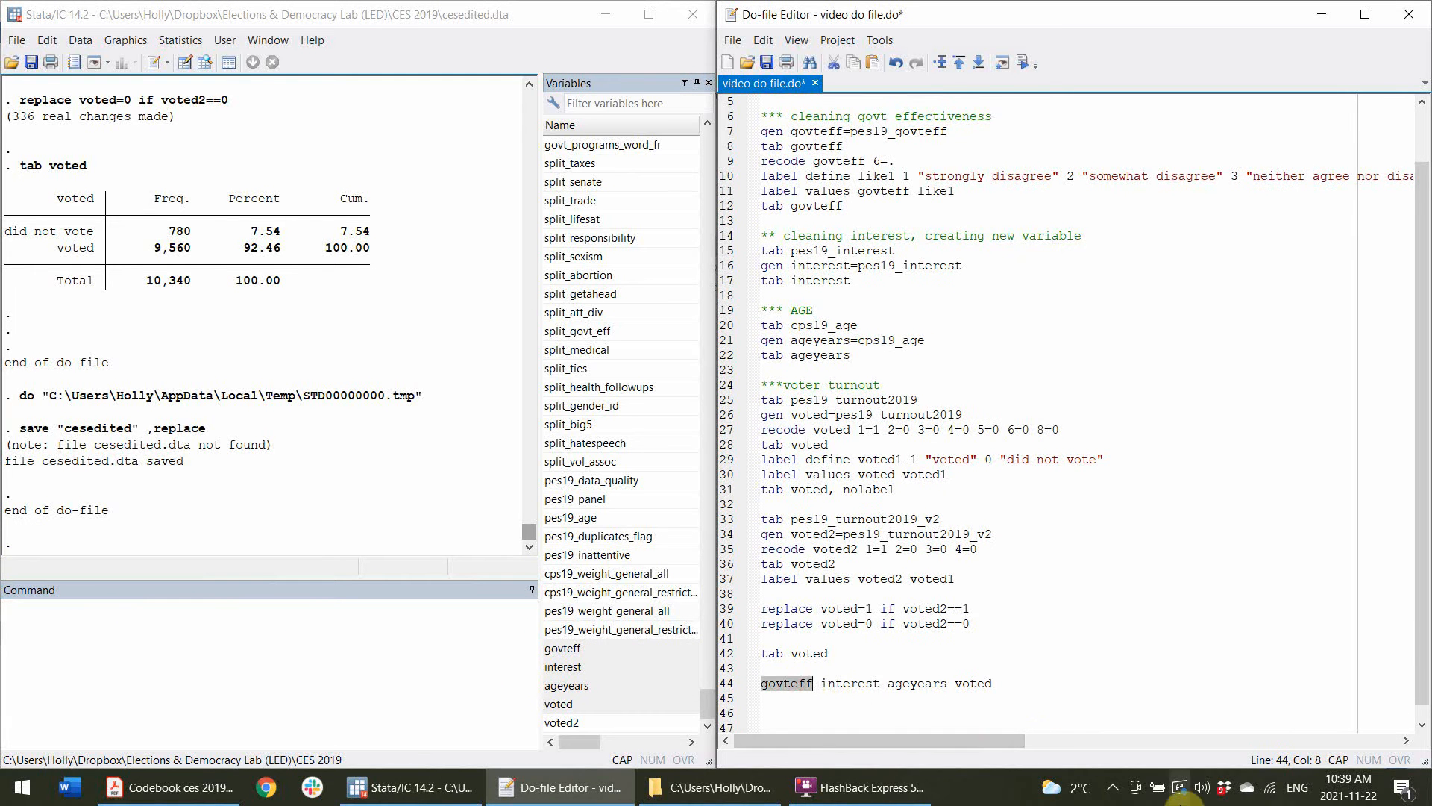
double_click(853, 683)
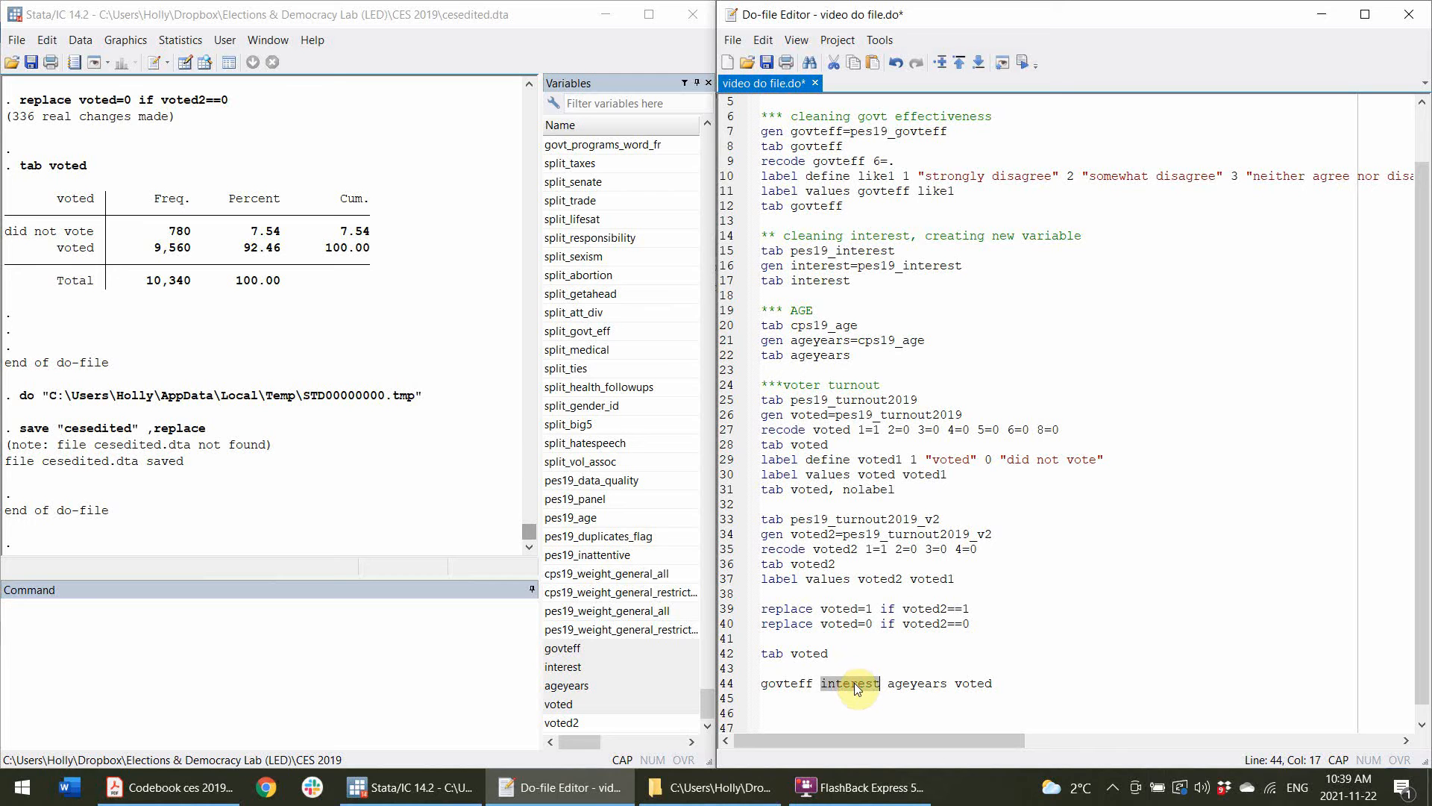
double_click(917, 683)
double_click(983, 682)
click(1026, 686)
Prefix the variable list line with the lowercase sum command.
click(853, 667)
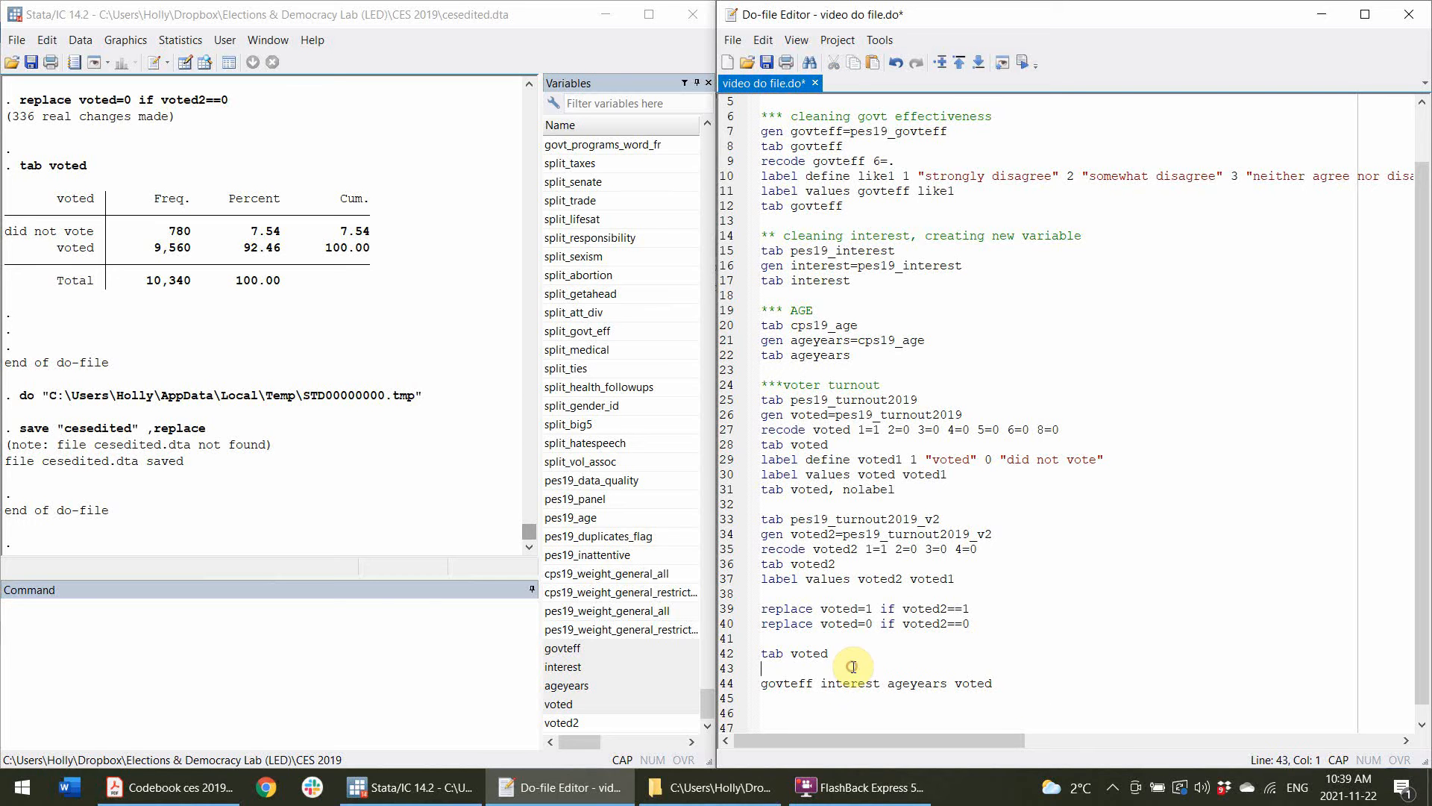
click(765, 680)
text(SUM)
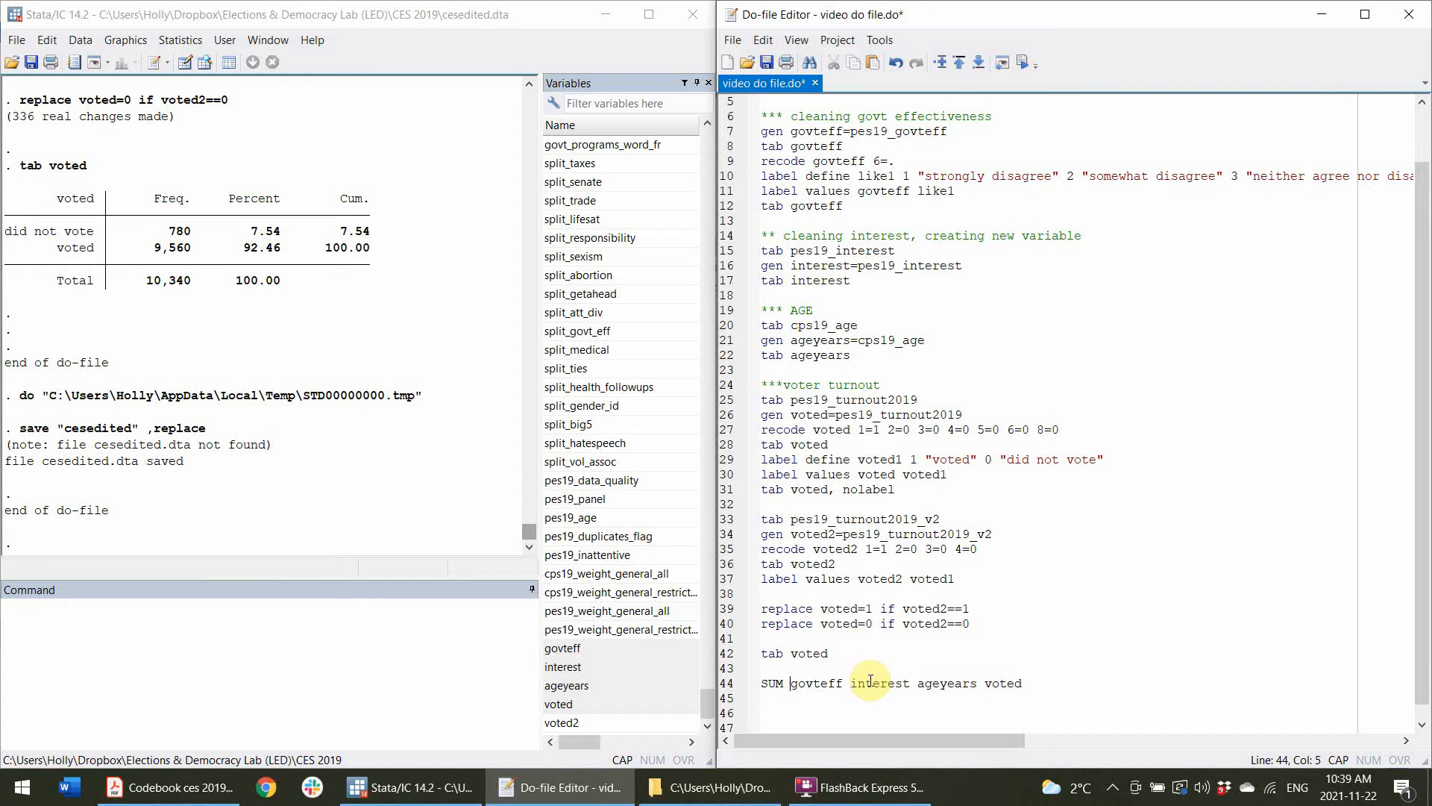
key(BackSpace)
key(BackSpace)
key(BackSpace)
key(Caps_Lock)
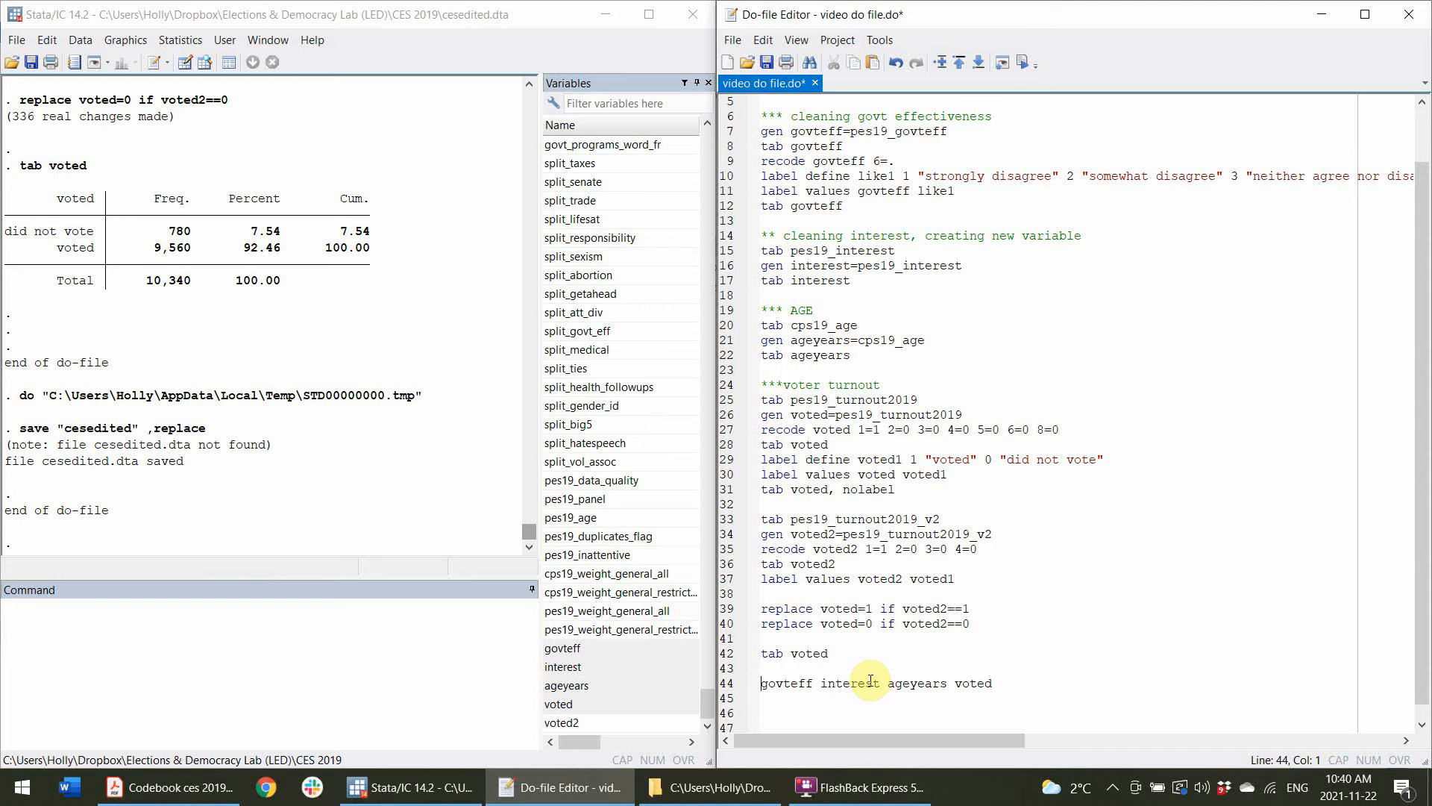
text(sum)
Run the sum line for govteff, interest, ageyears and voted.
scroll(887, 596, down, 1)
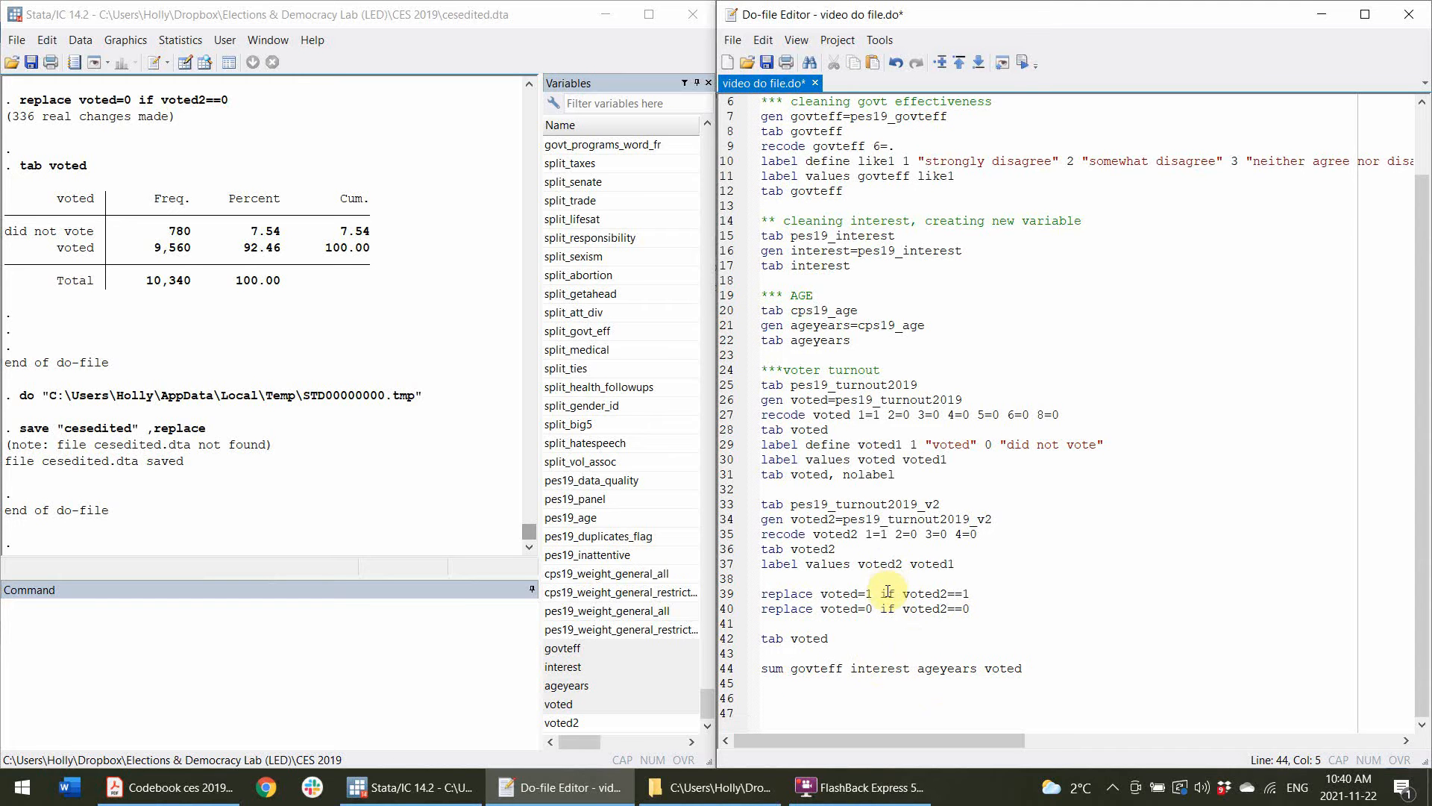
click(727, 667)
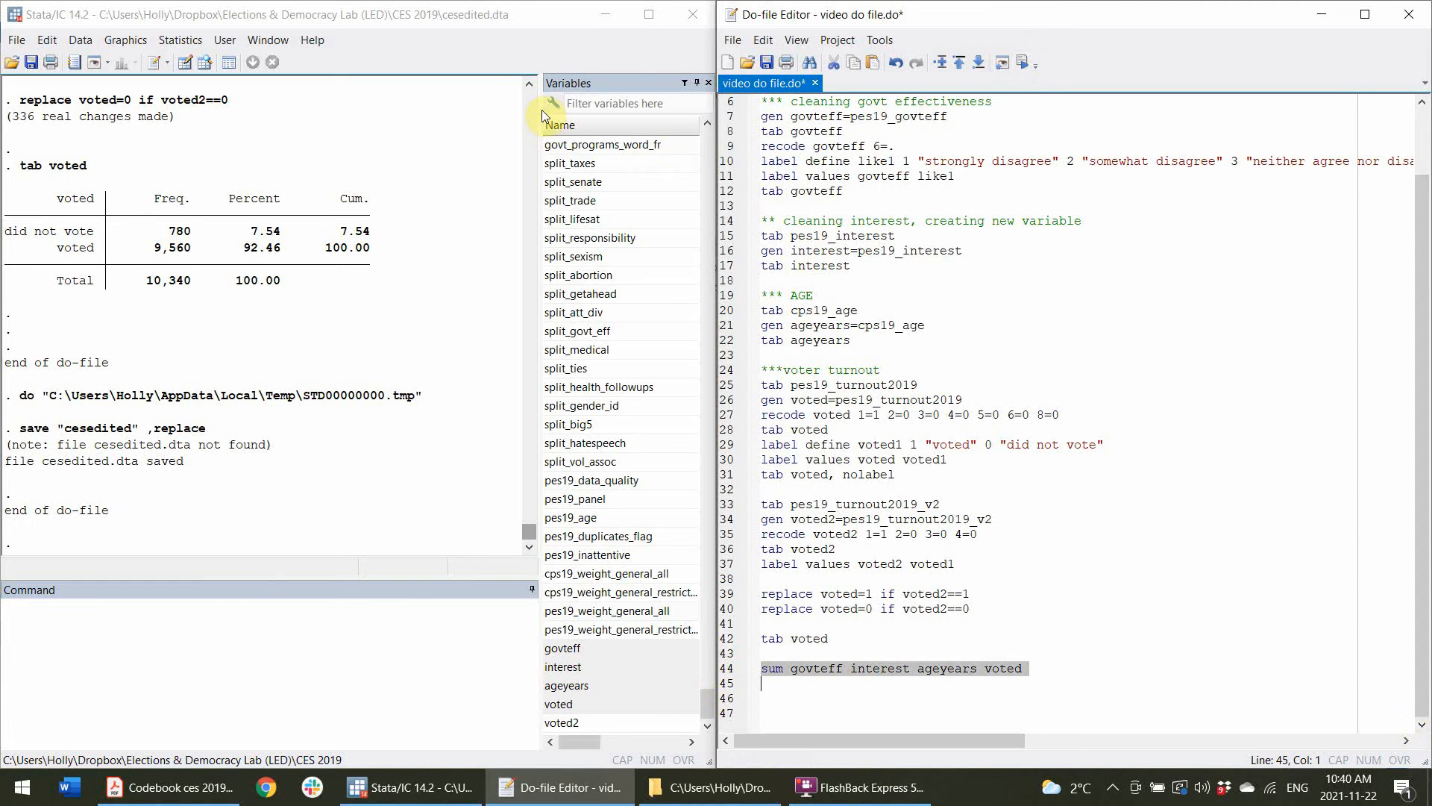
drag(541, 110, 600, 108)
click(1019, 64)
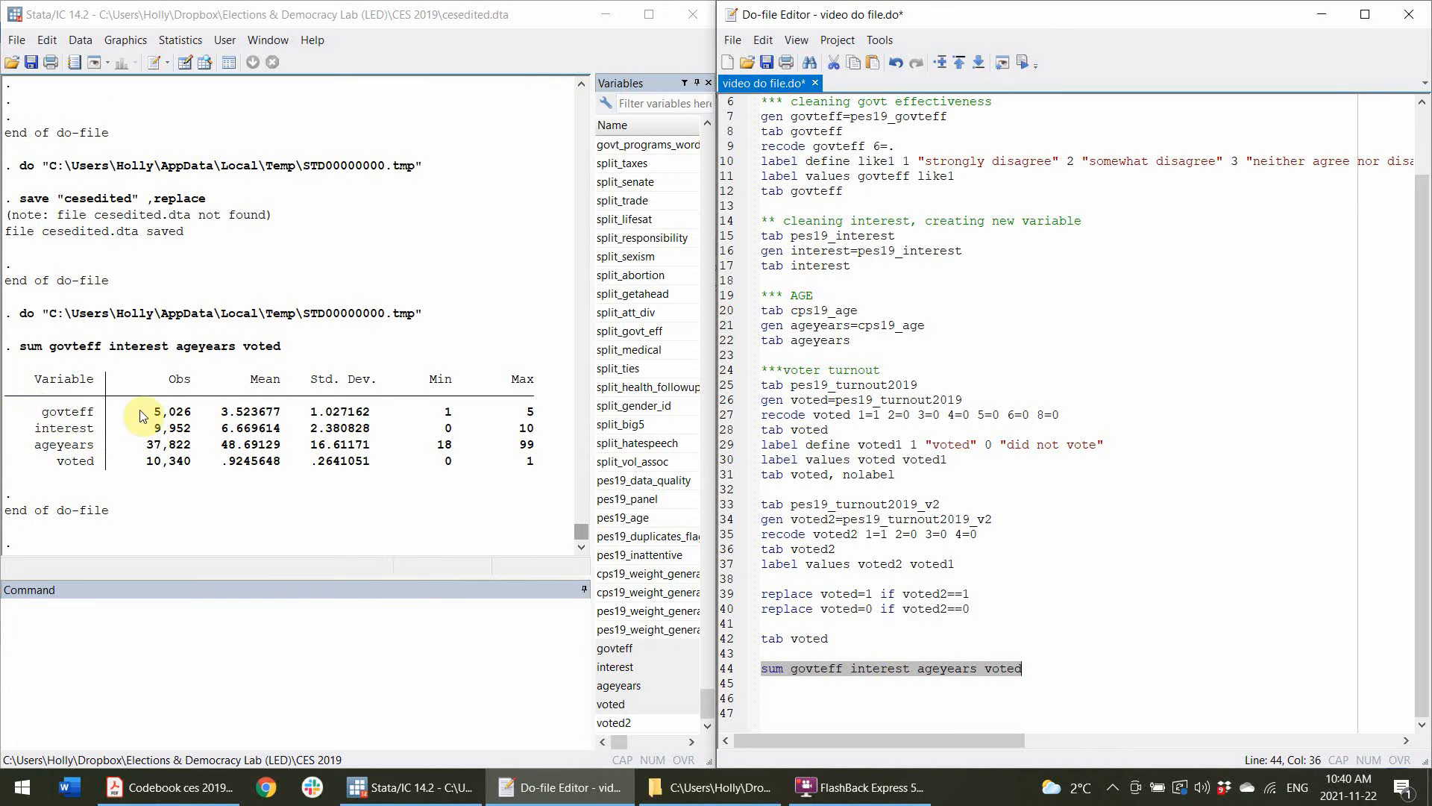
Examine the observations, mean, standard deviation, minimum and maximum for govteff in the summary output.
drag(153, 411, 191, 420)
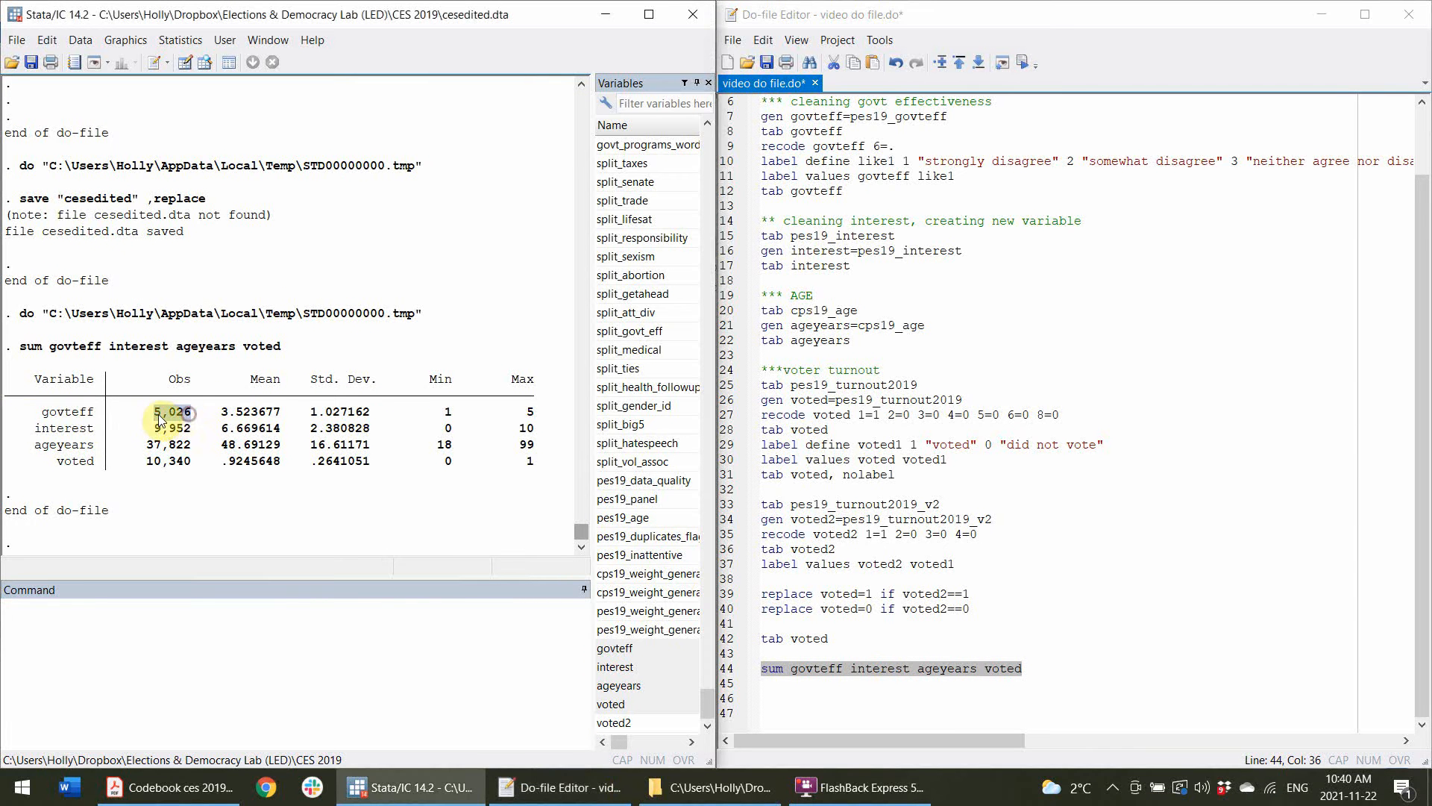
click(173, 417)
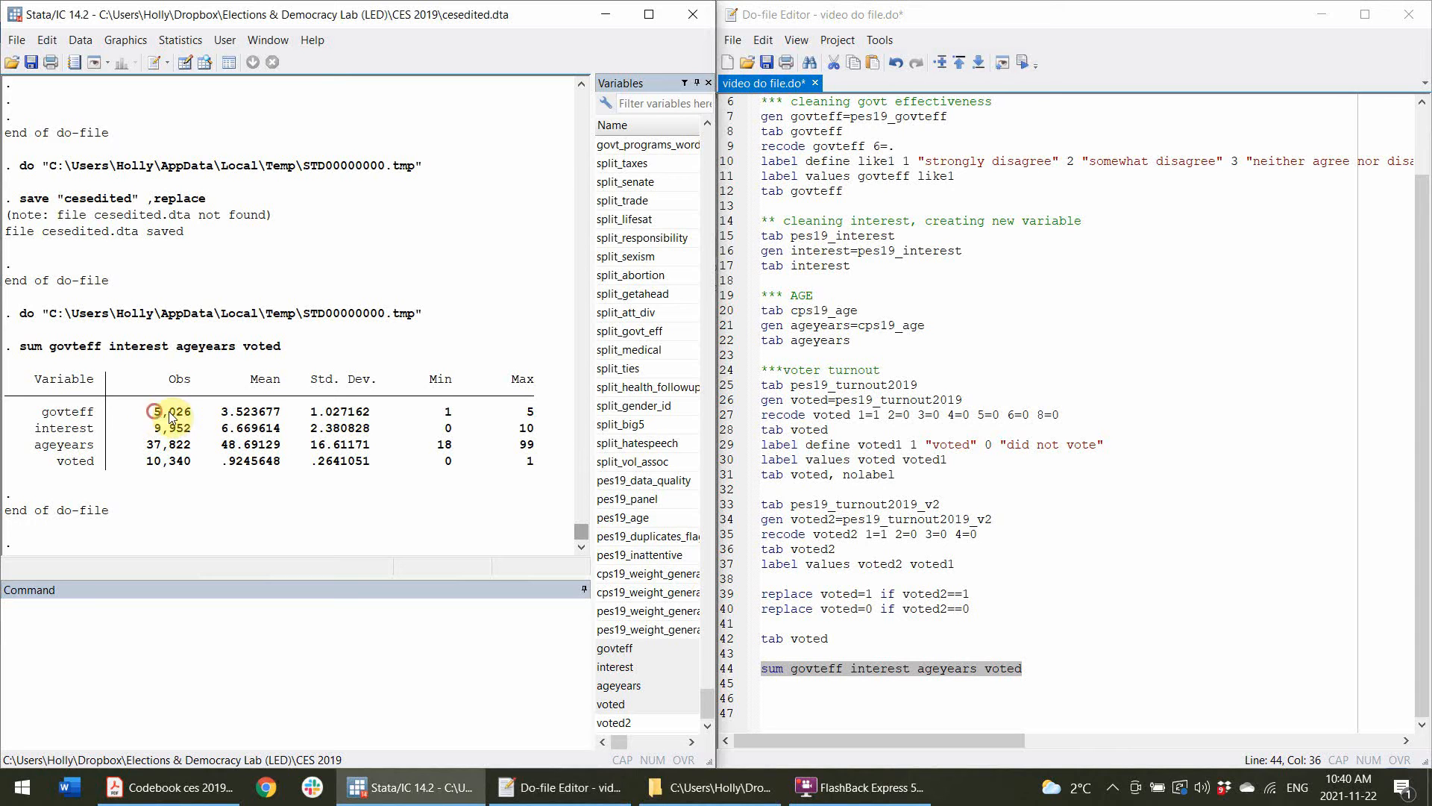
drag(153, 412, 281, 414)
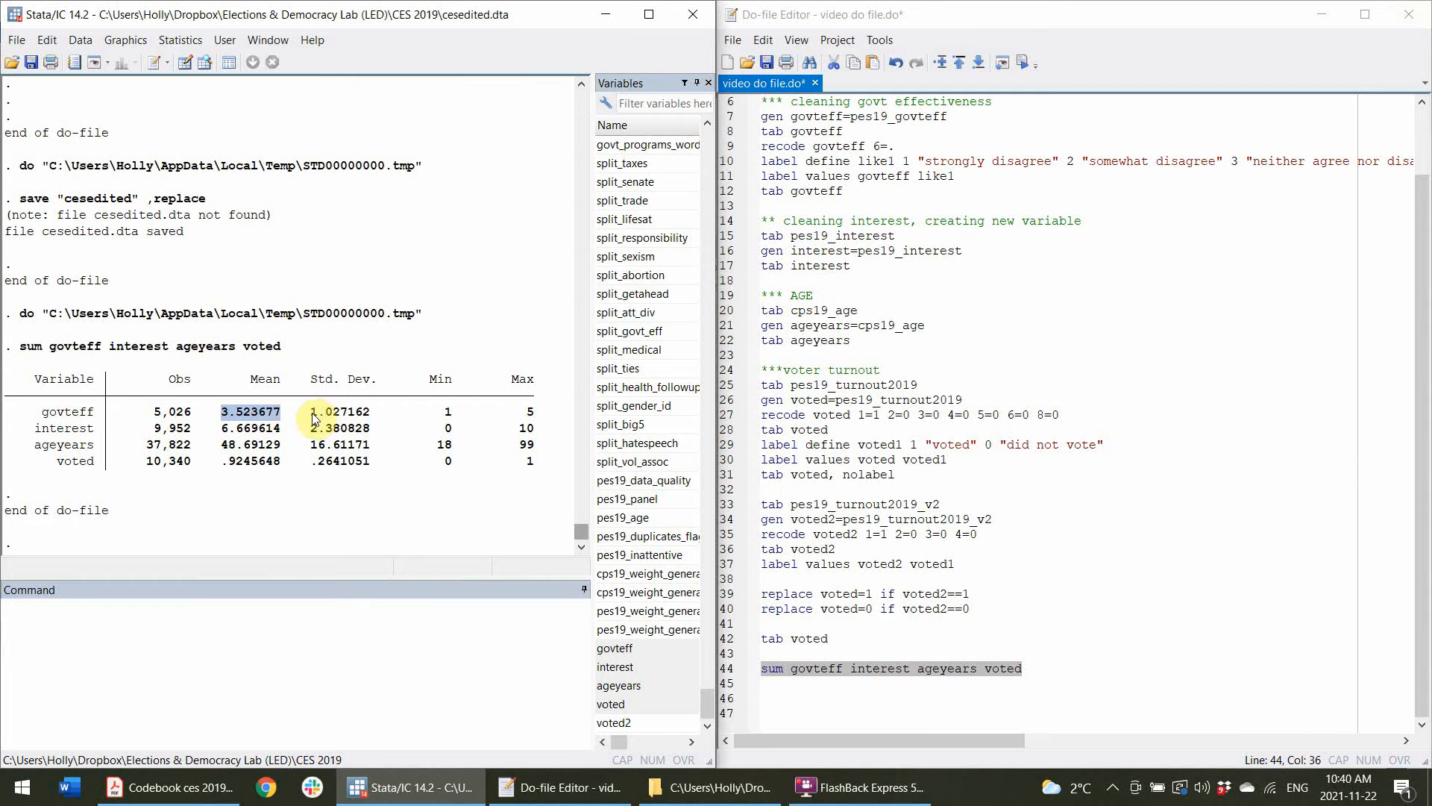
drag(310, 411, 366, 414)
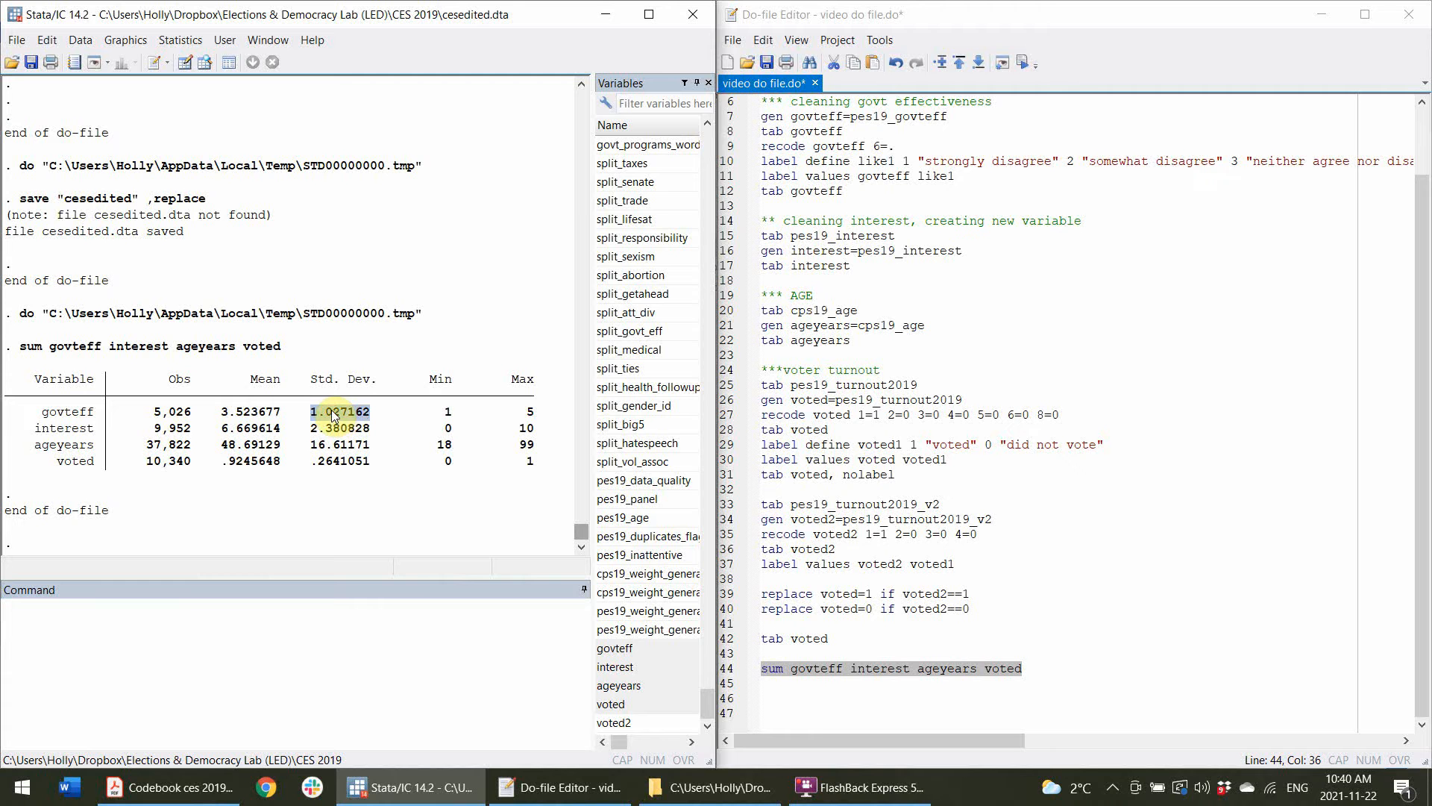
click(449, 415)
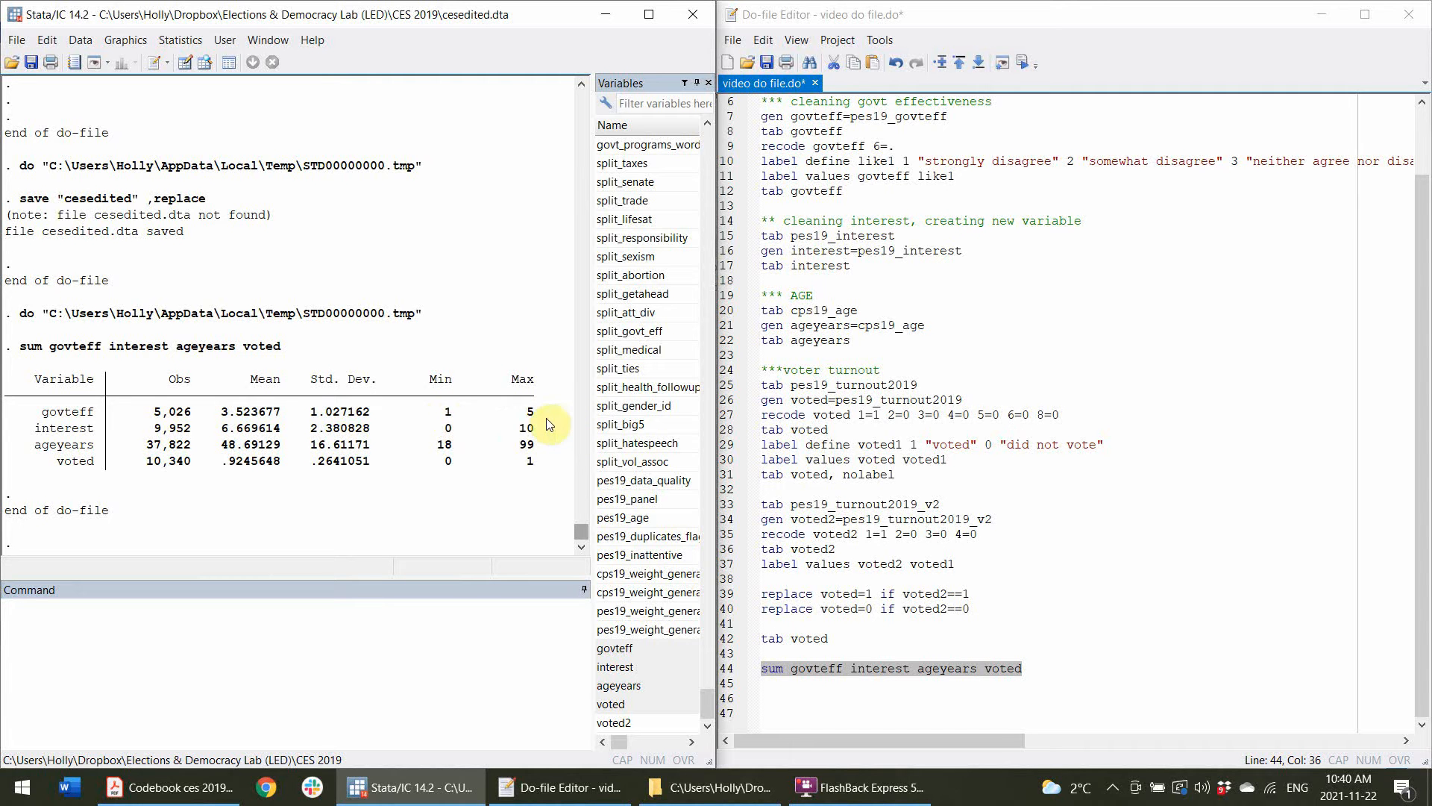
Examine the summary statistics for the interest variable across each column.
click(37, 428)
drag(36, 428, 93, 429)
click(80, 431)
drag(154, 429, 249, 437)
drag(304, 428, 334, 430)
drag(458, 429, 446, 431)
drag(534, 430, 521, 433)
drag(543, 430, 540, 429)
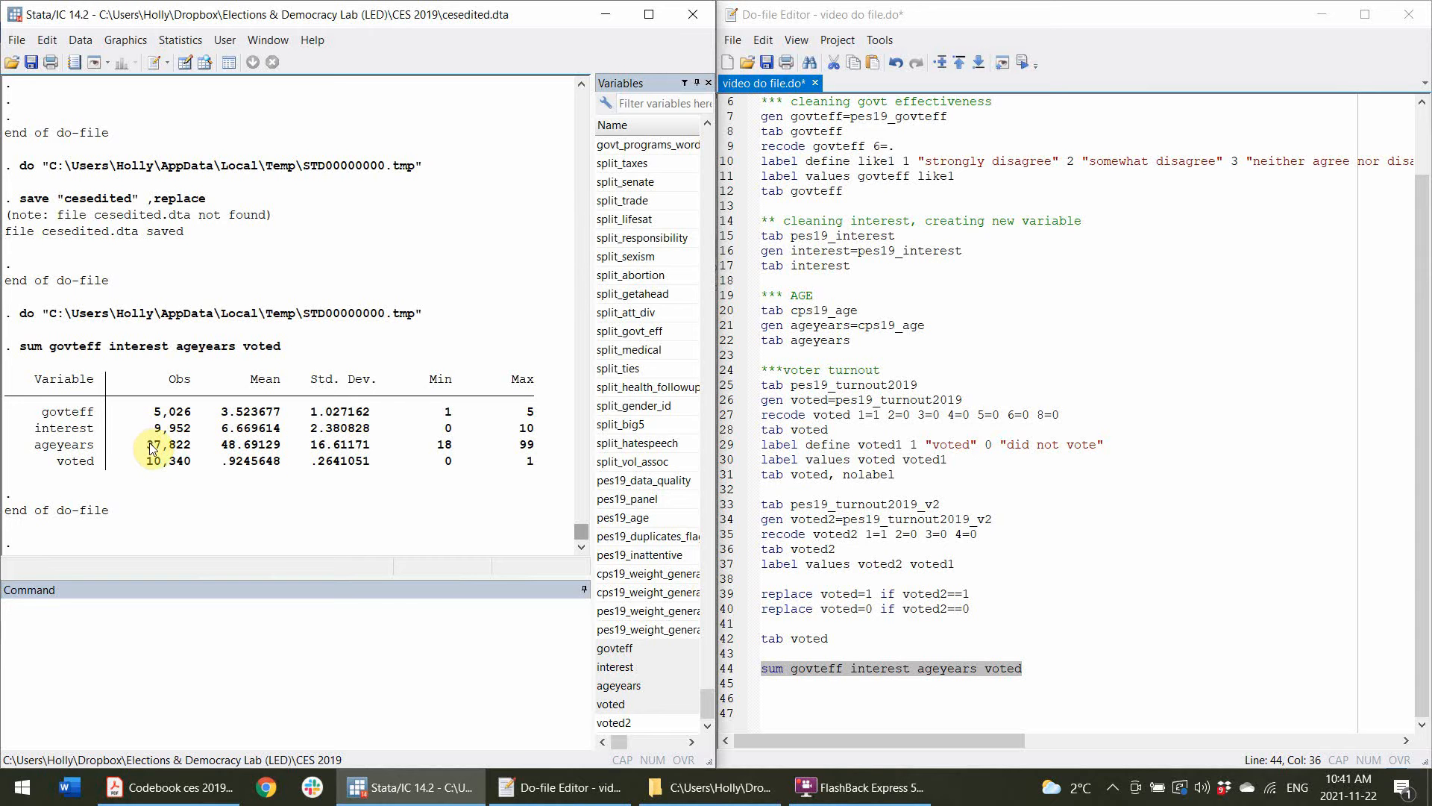
Examine the observations, mean and standard deviation for ageyears in the summary output.
drag(148, 445, 192, 446)
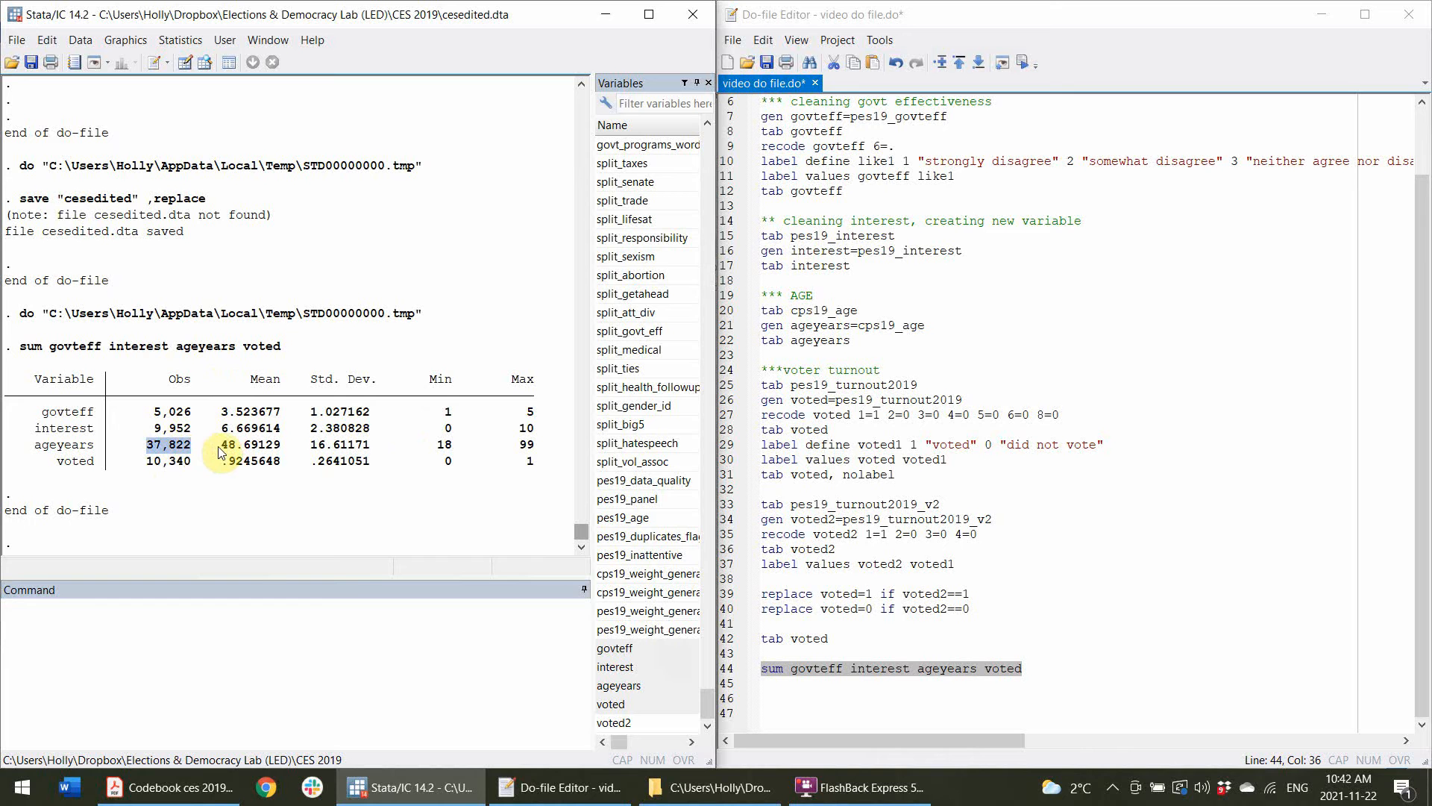
drag(221, 447, 263, 447)
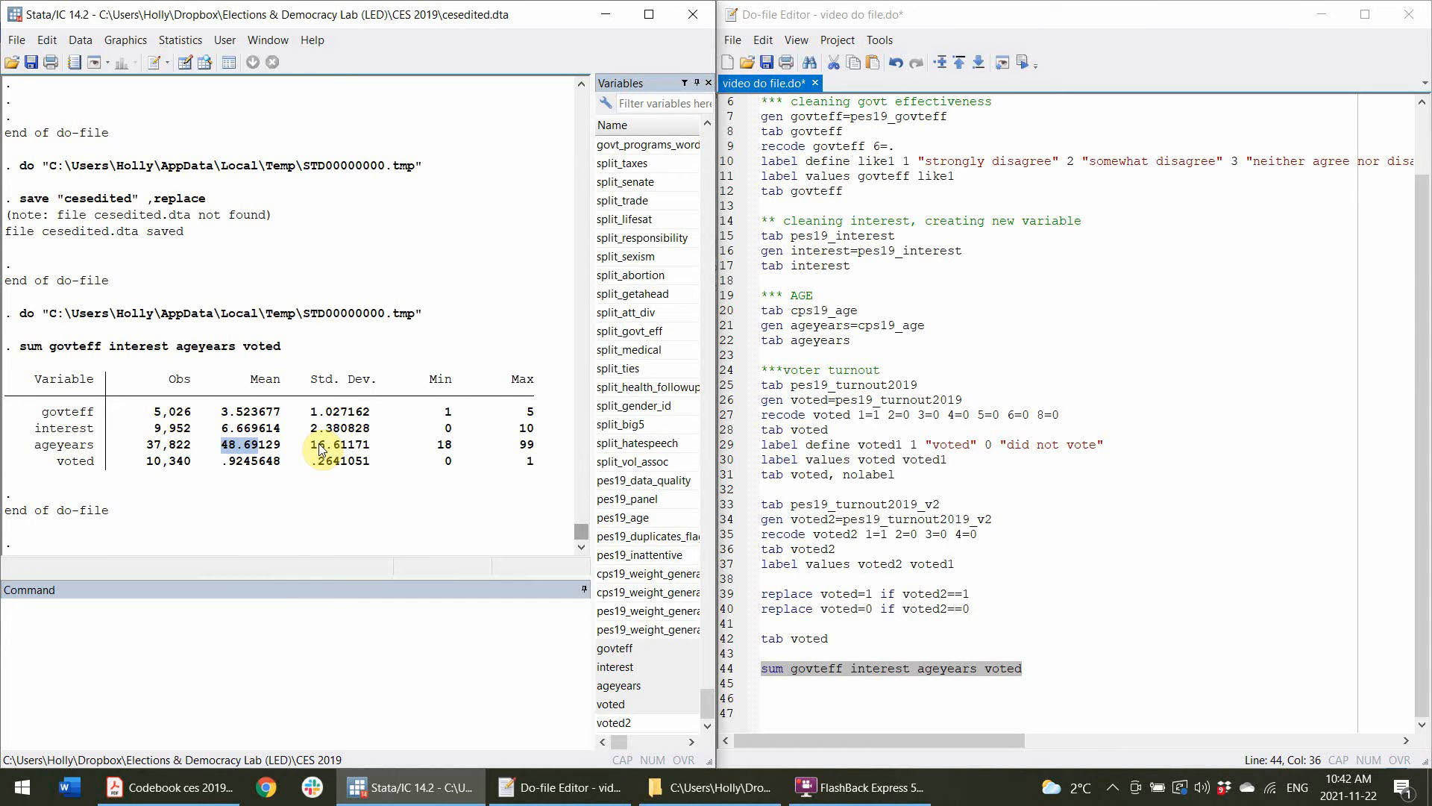
click(314, 447)
drag(357, 450, 367, 449)
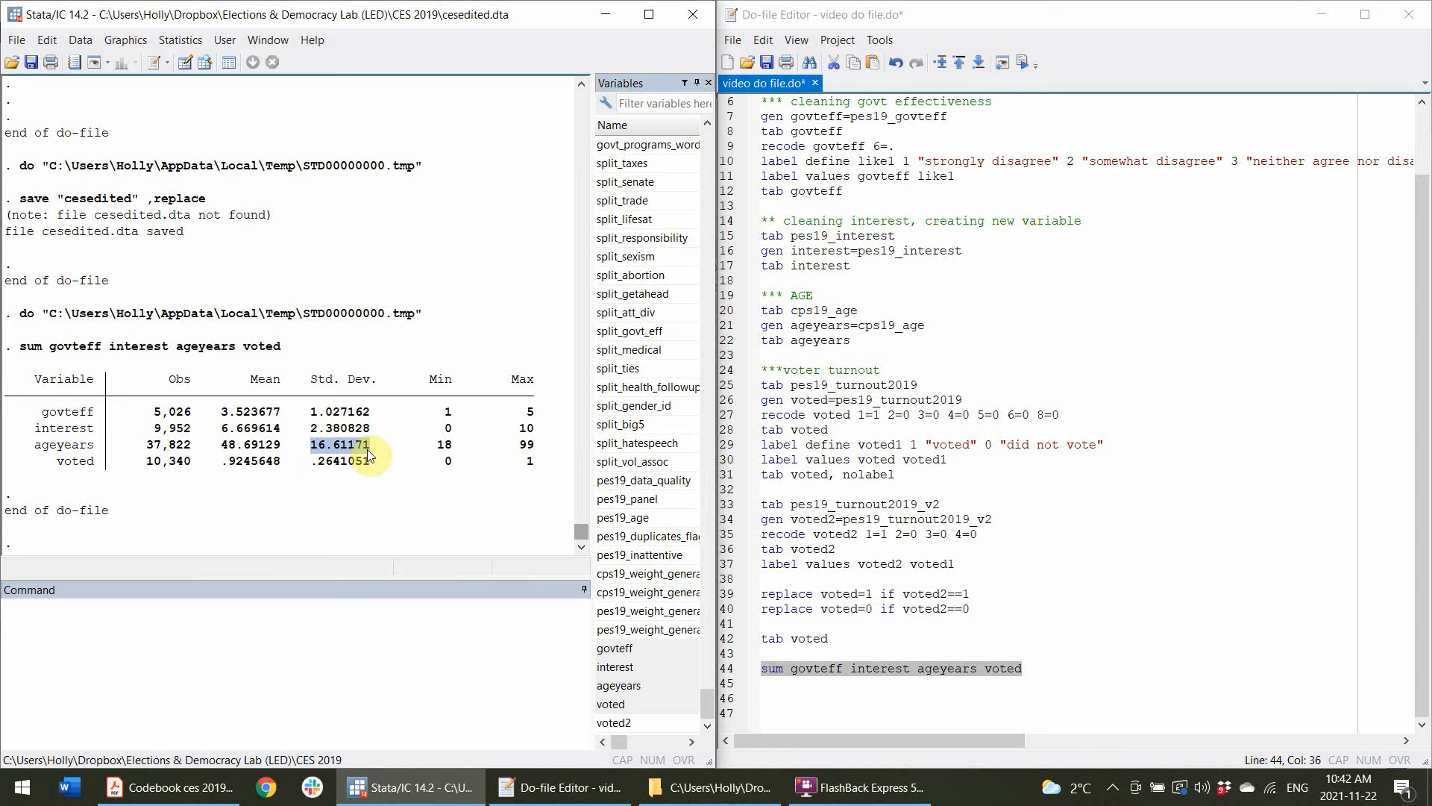
Examine the maximum for ageyears and the observations, mean, standard deviation, minimum and maximum for voted.
drag(455, 447, 531, 448)
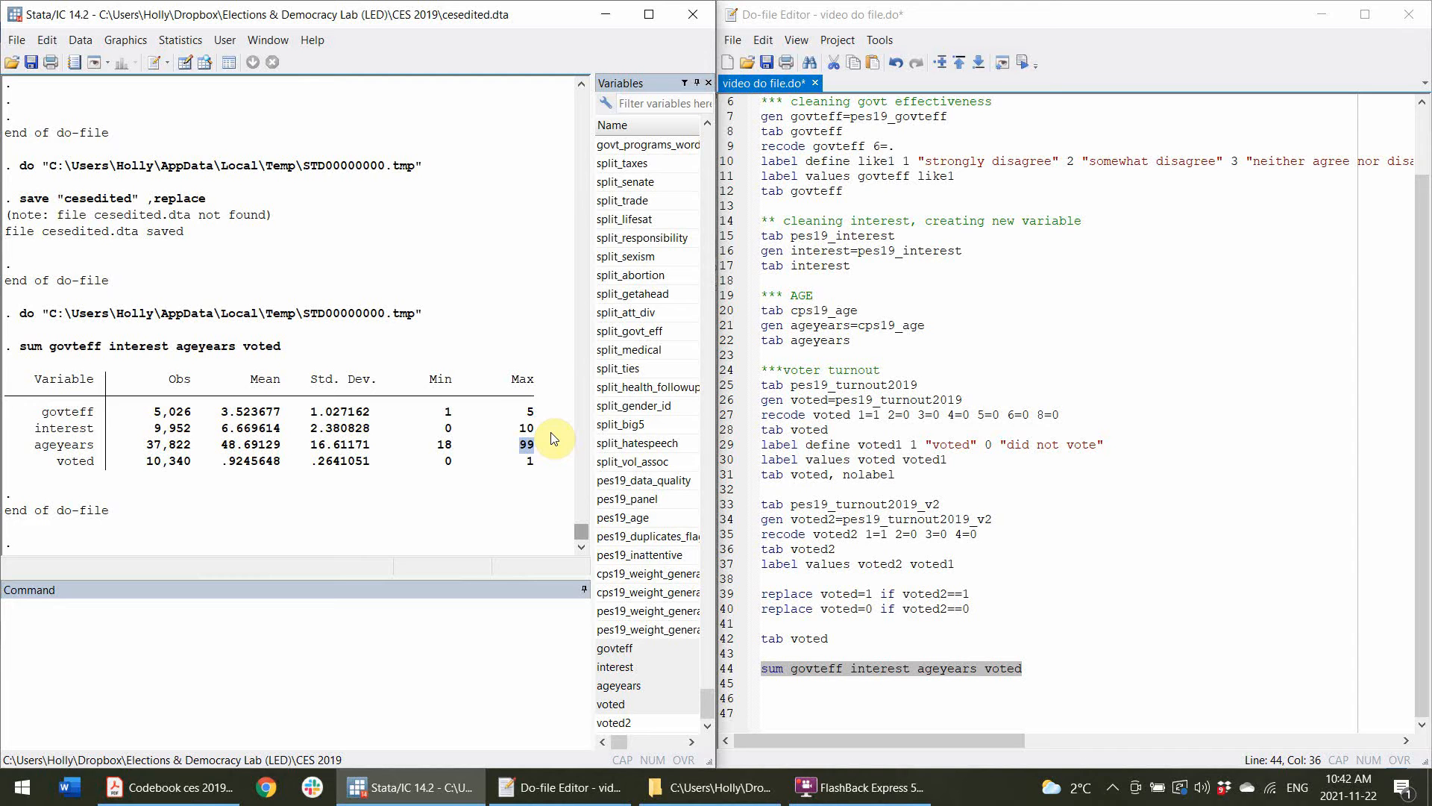
click(62, 463)
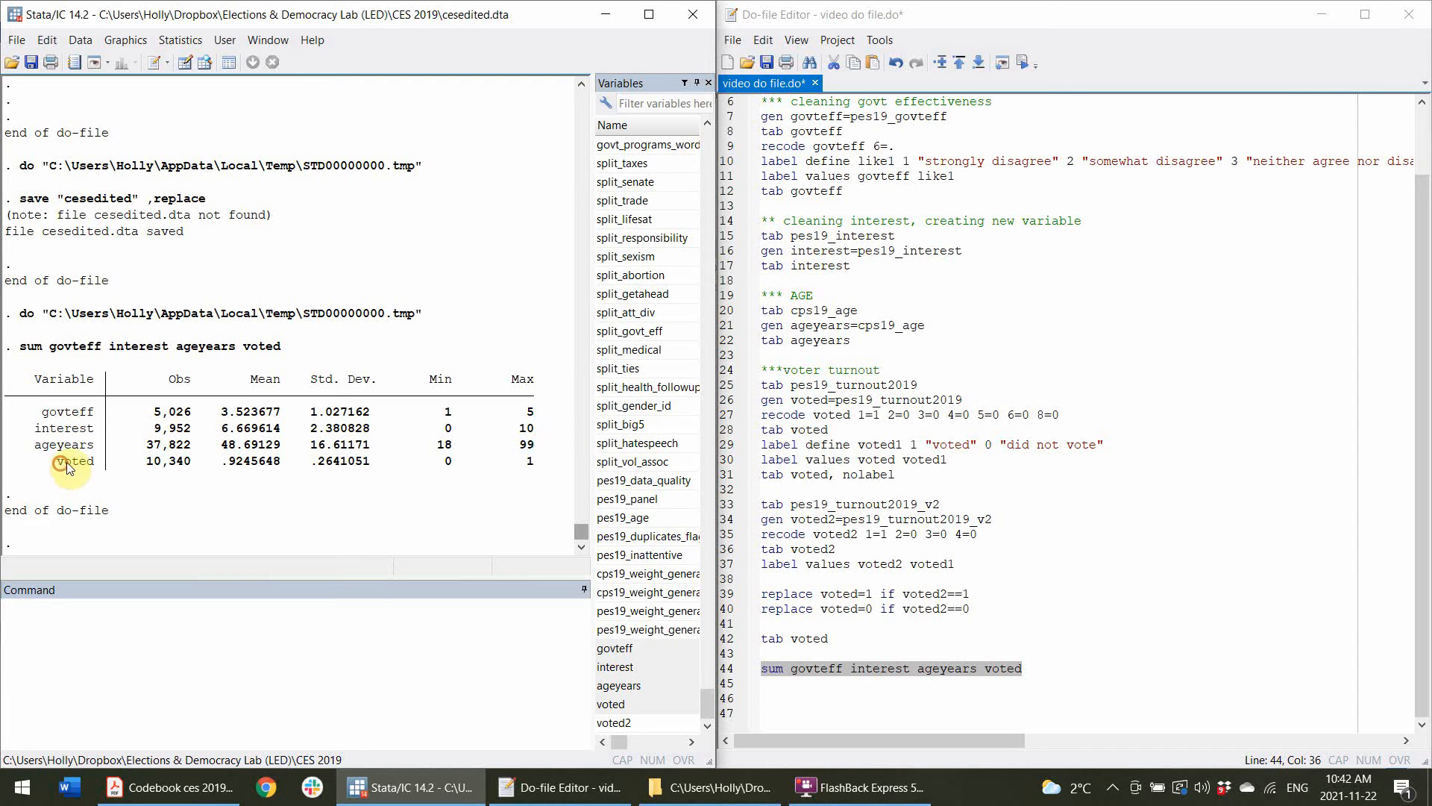
drag(68, 466, 190, 470)
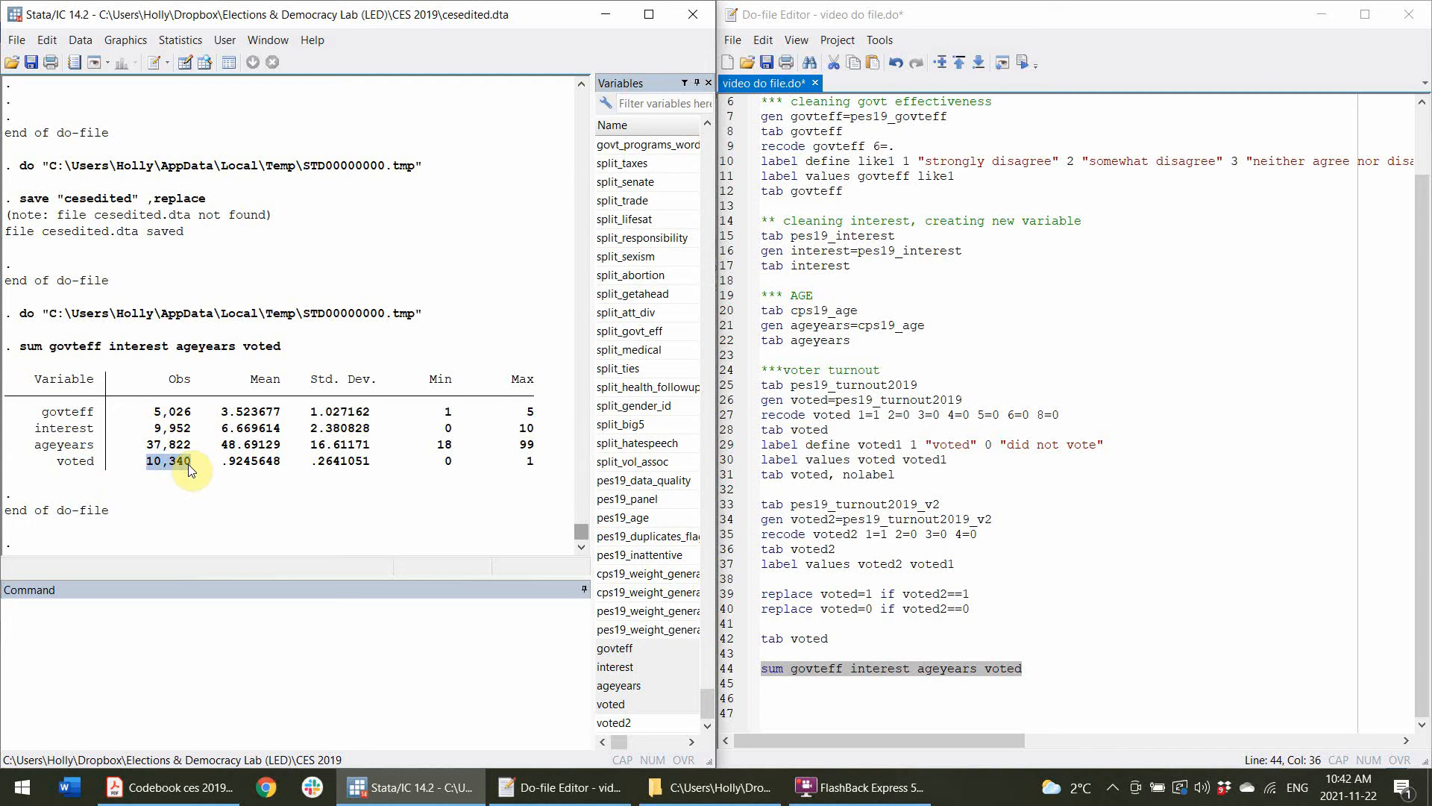
drag(223, 466, 240, 469)
drag(224, 464, 245, 464)
mouse_move(311, 461)
mouse_down()
mouse_move(351, 467)
mouse_move(334, 470)
mouse_up()
click(314, 464)
click(535, 471)
Add a line tab govteff voted, chi2 below the sum command and run it.
click(1035, 710)
click(1046, 668)
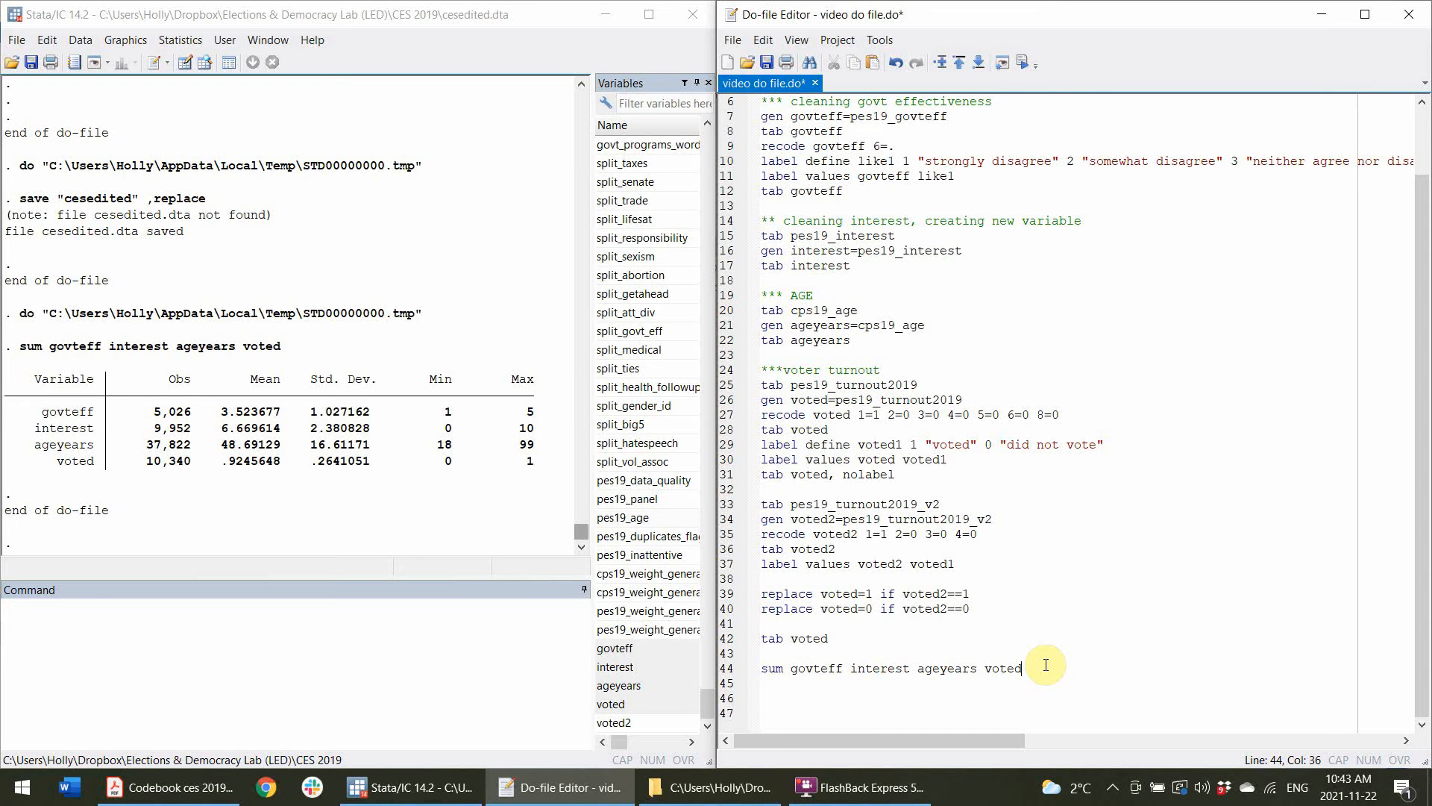
key(Return)
key(Return)
scroll(1046, 664, down, 1)
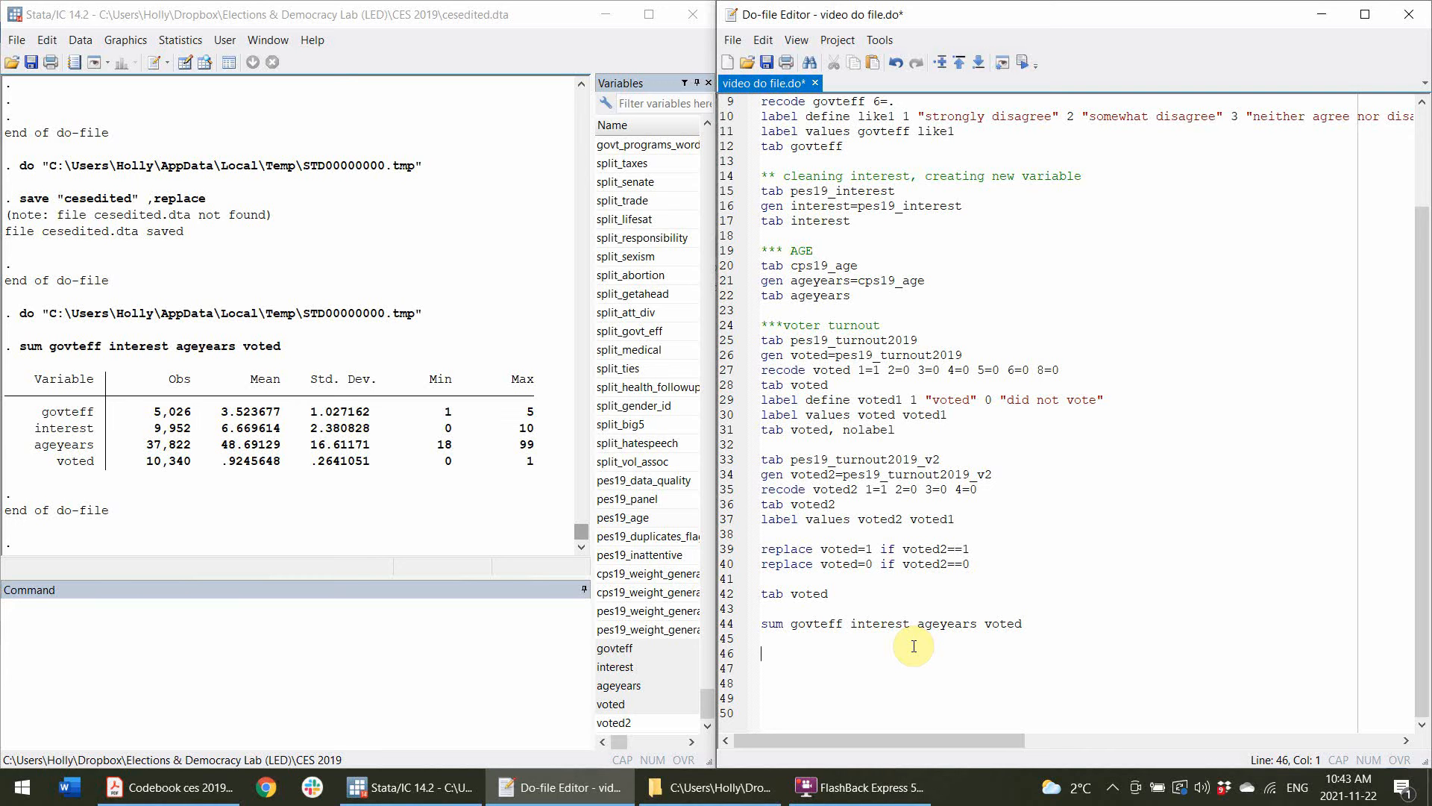
key(Return)
scroll(1141, 473, down, 1)
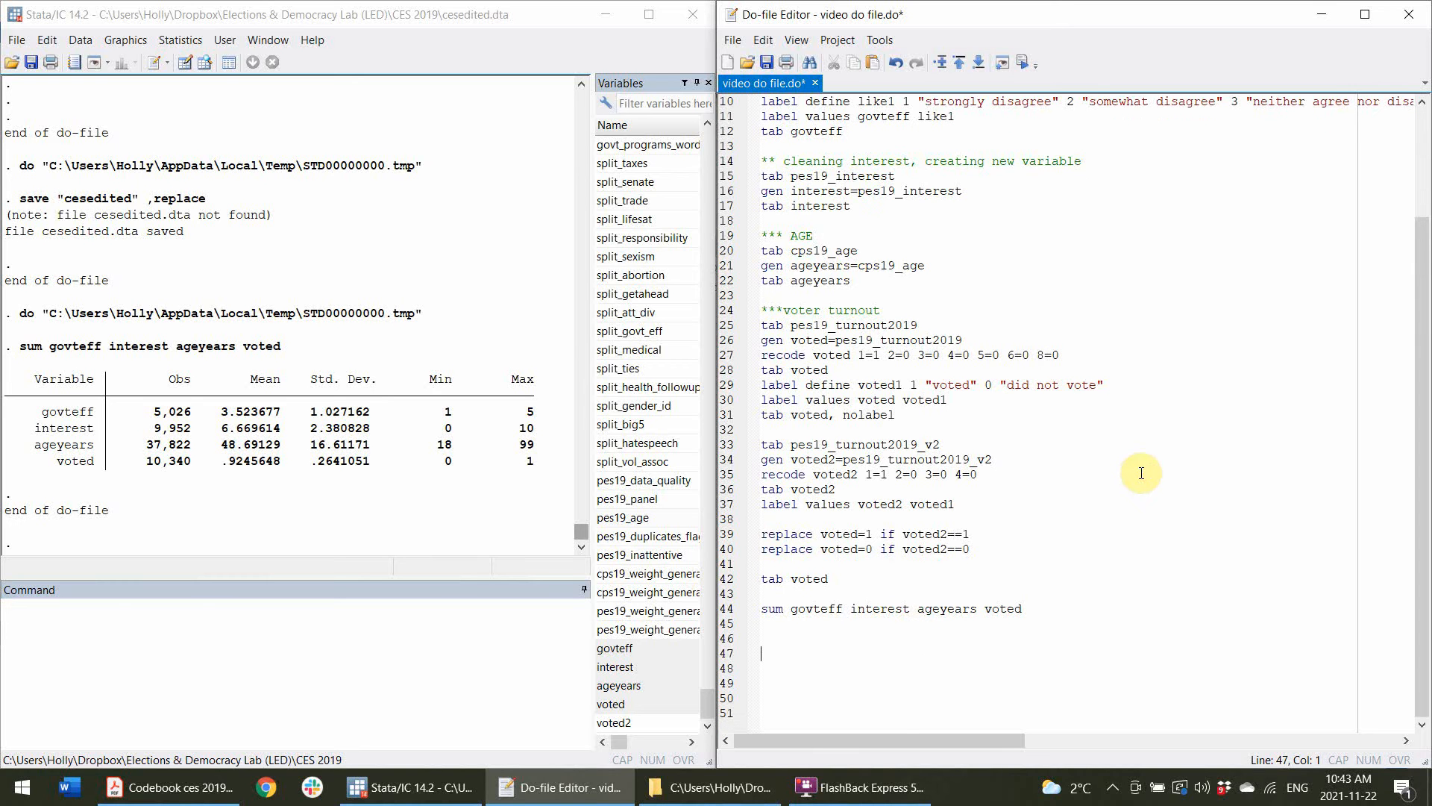
text(tab govteff)
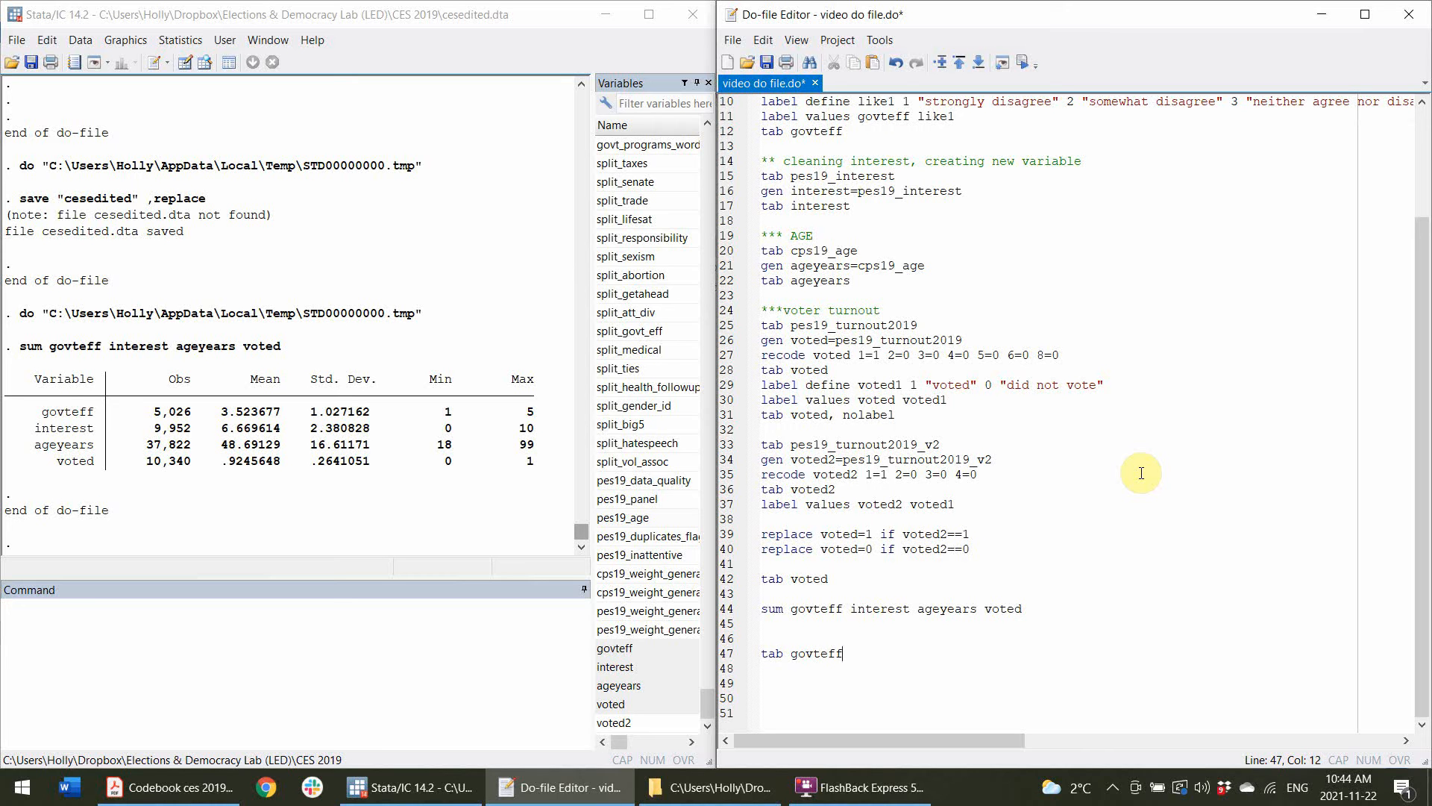
text( voted, chi2)
click(733, 654)
click(1024, 64)
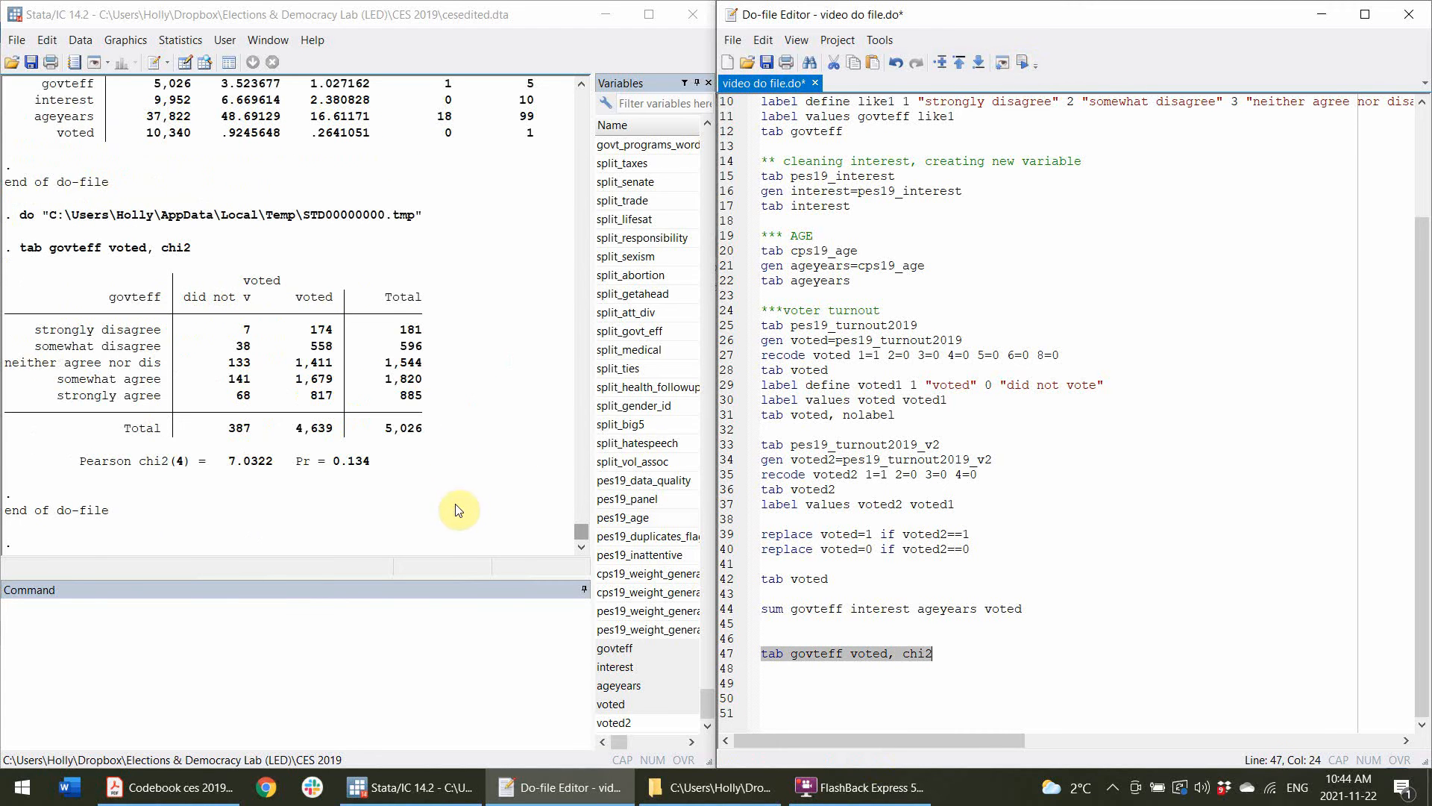
Examine the govteff by voted cross-tabulation, its row categories, totals, Pearson chi2 and p-value.
drag(447, 464, 6, 281)
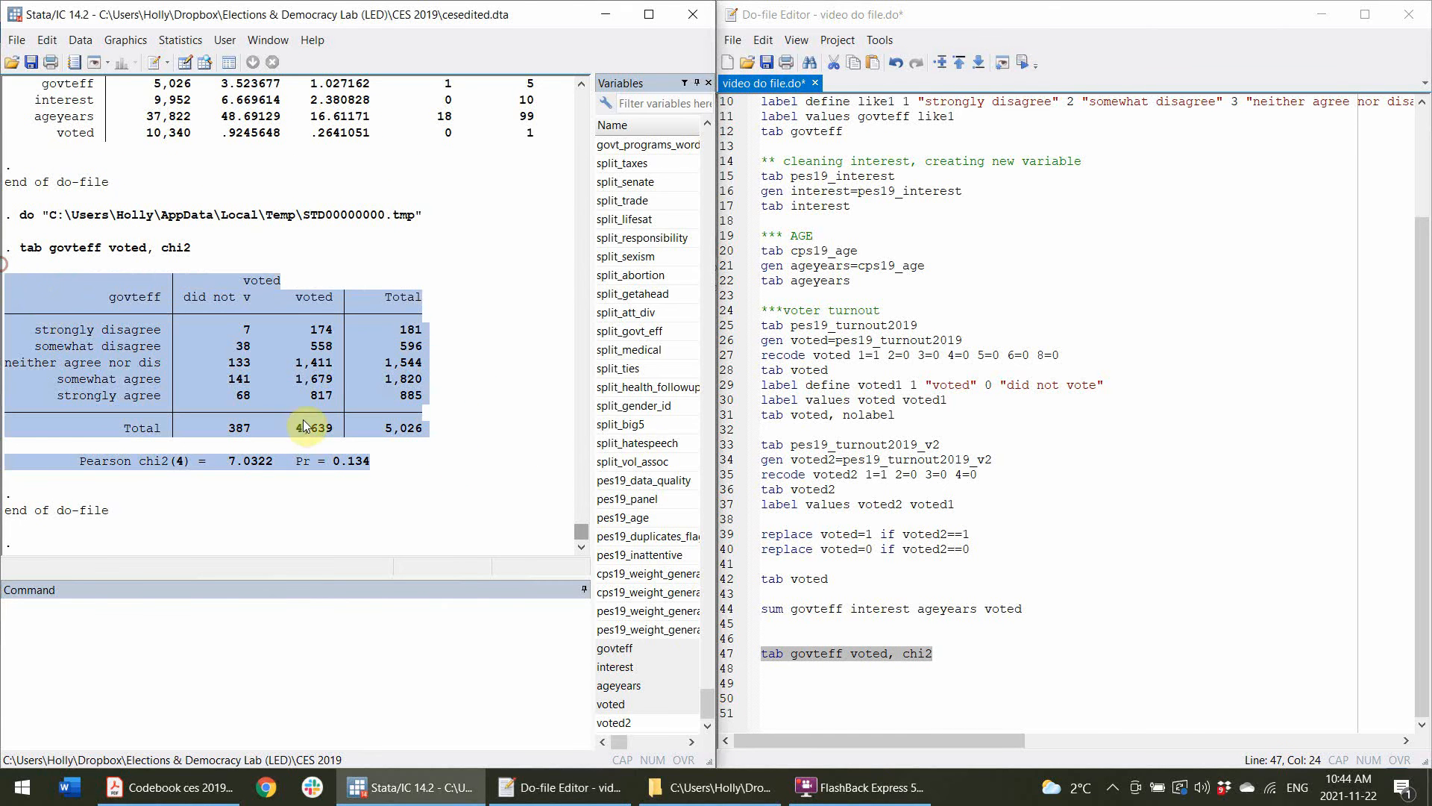
click(449, 398)
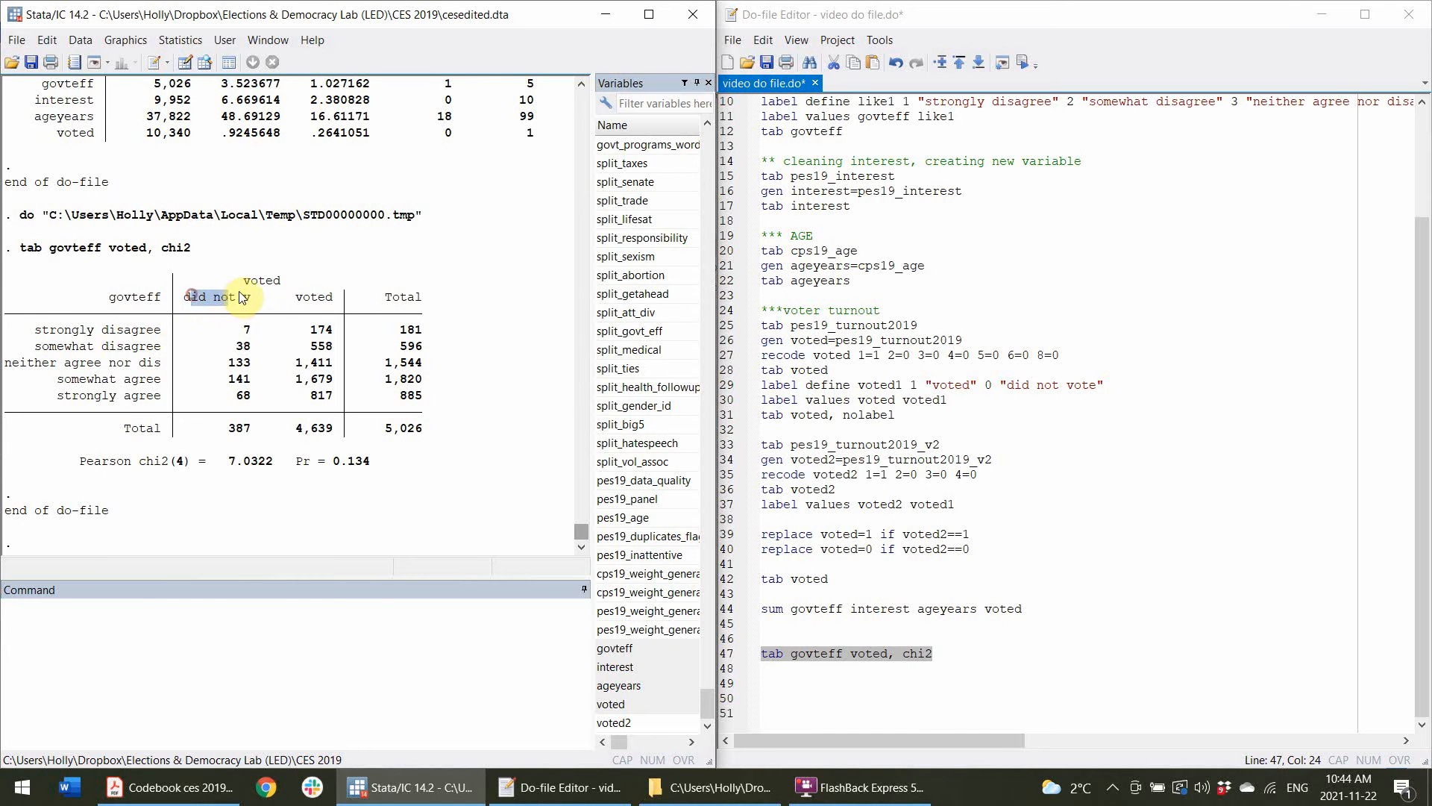
drag(100, 316, 100, 406)
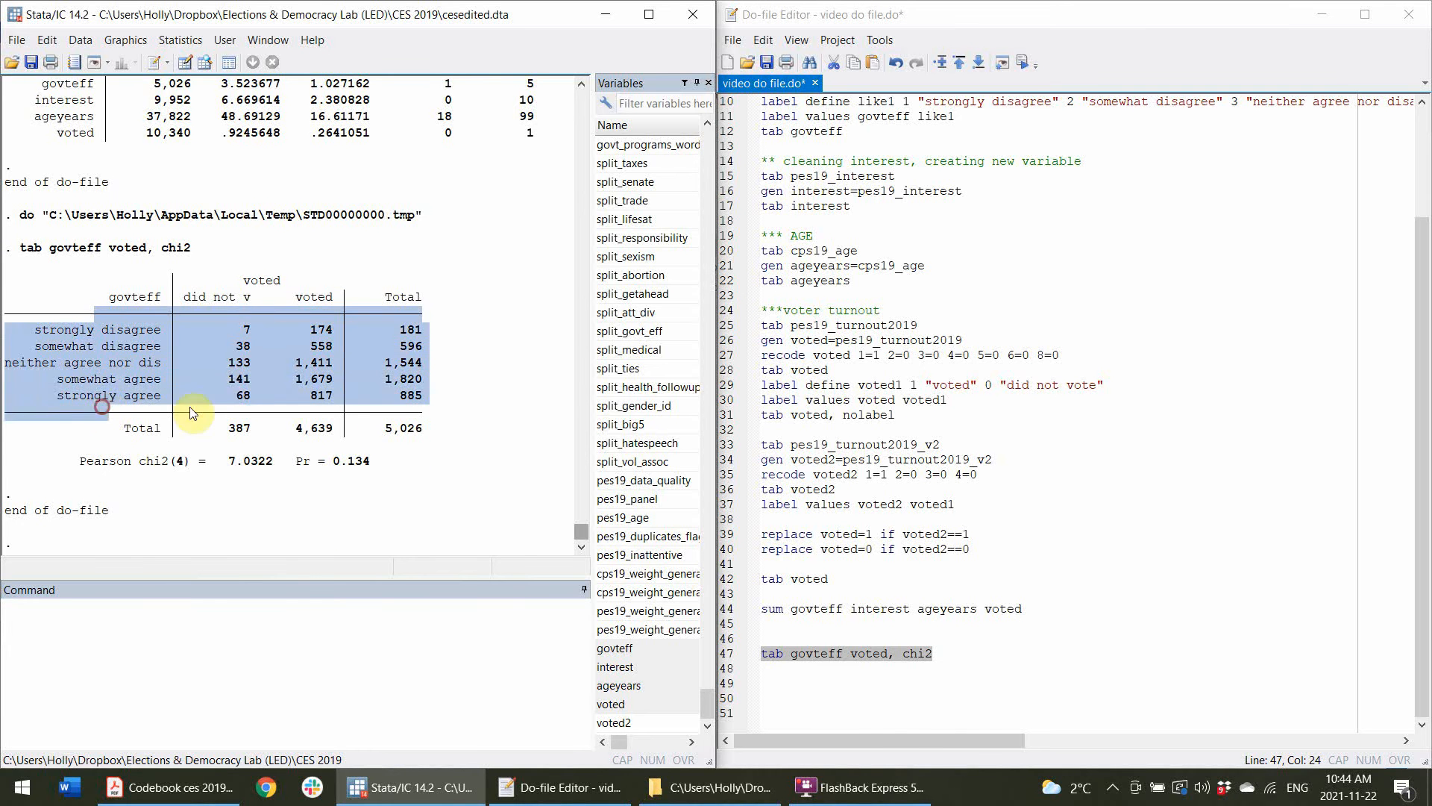
click(192, 406)
drag(382, 430, 421, 427)
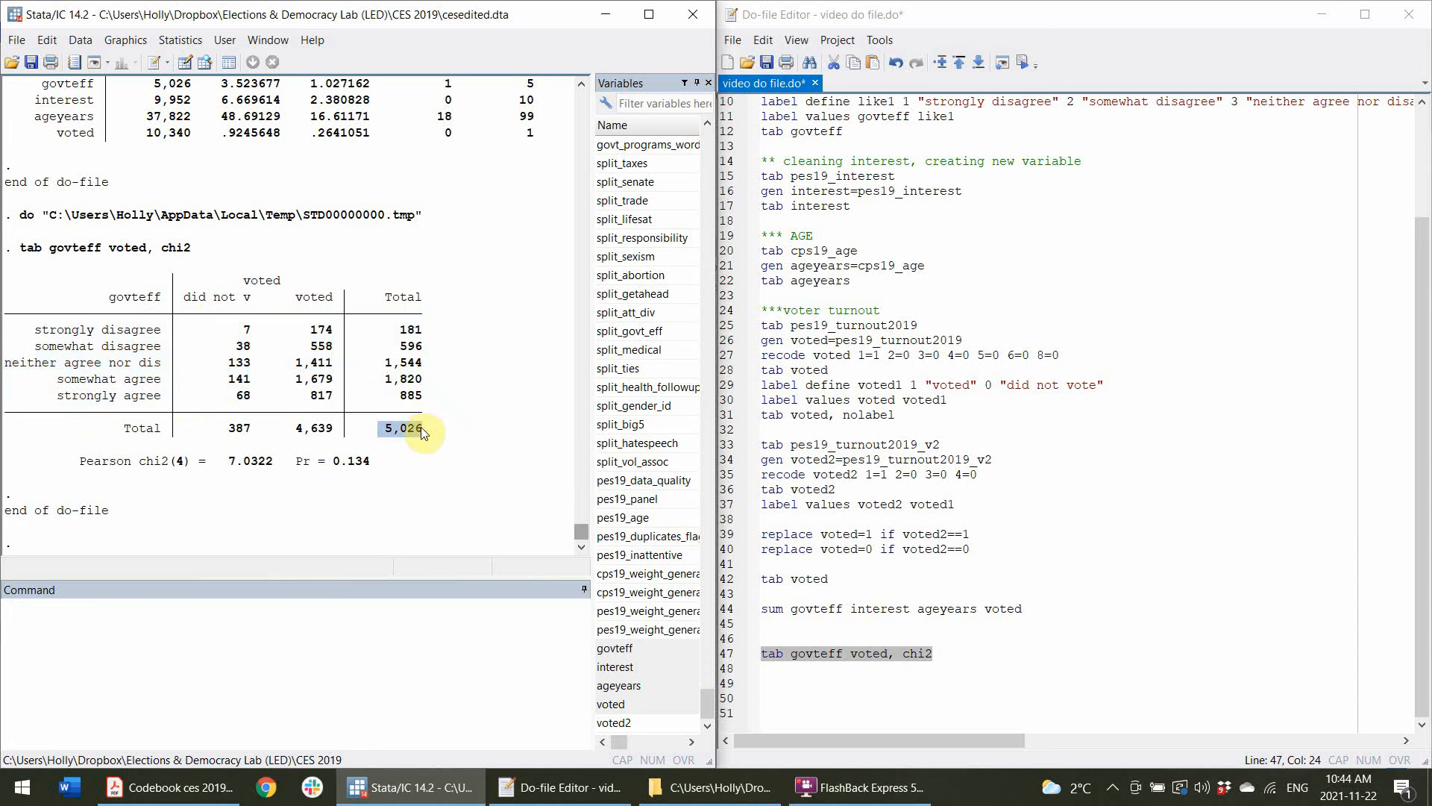
click(322, 452)
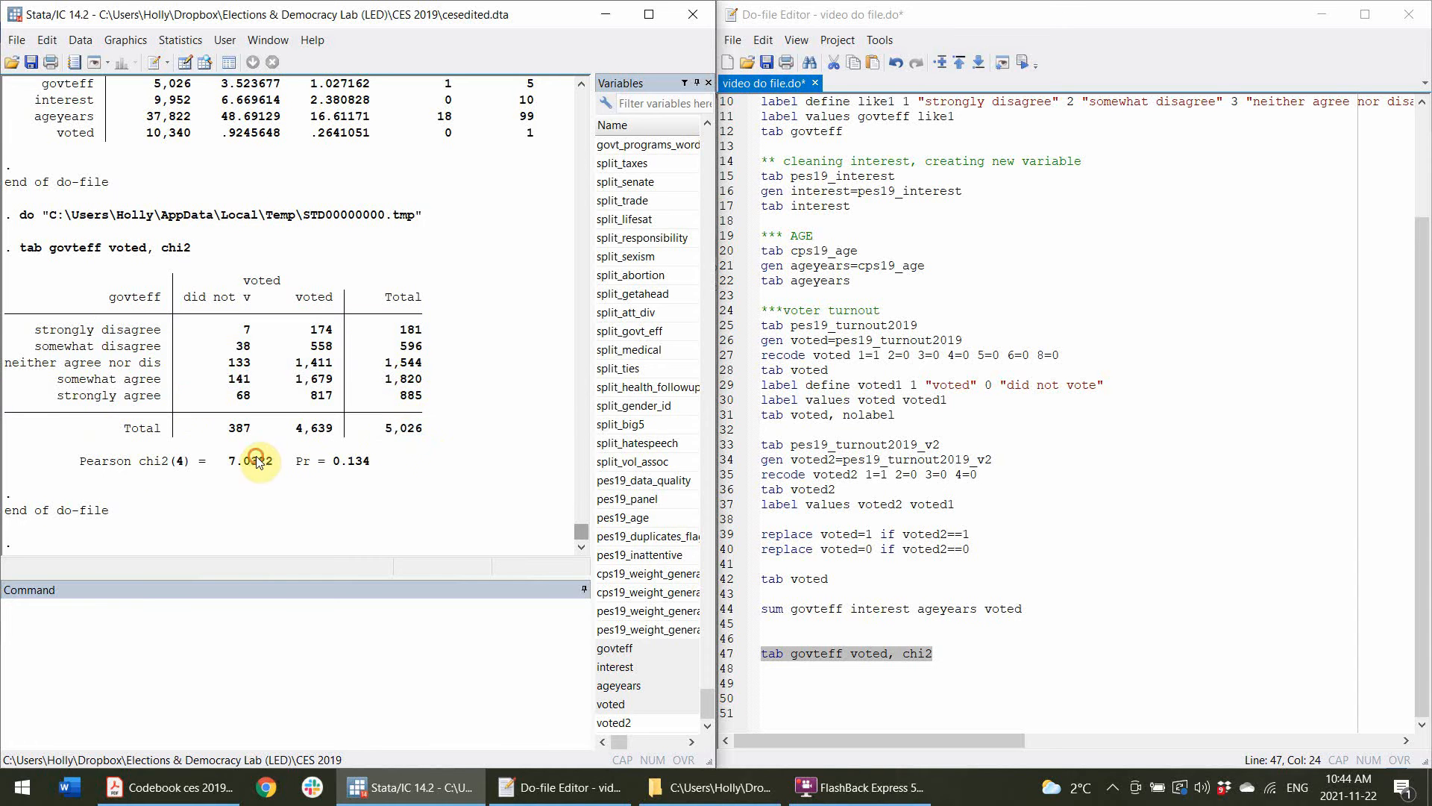
drag(173, 462, 276, 462)
double_click(347, 465)
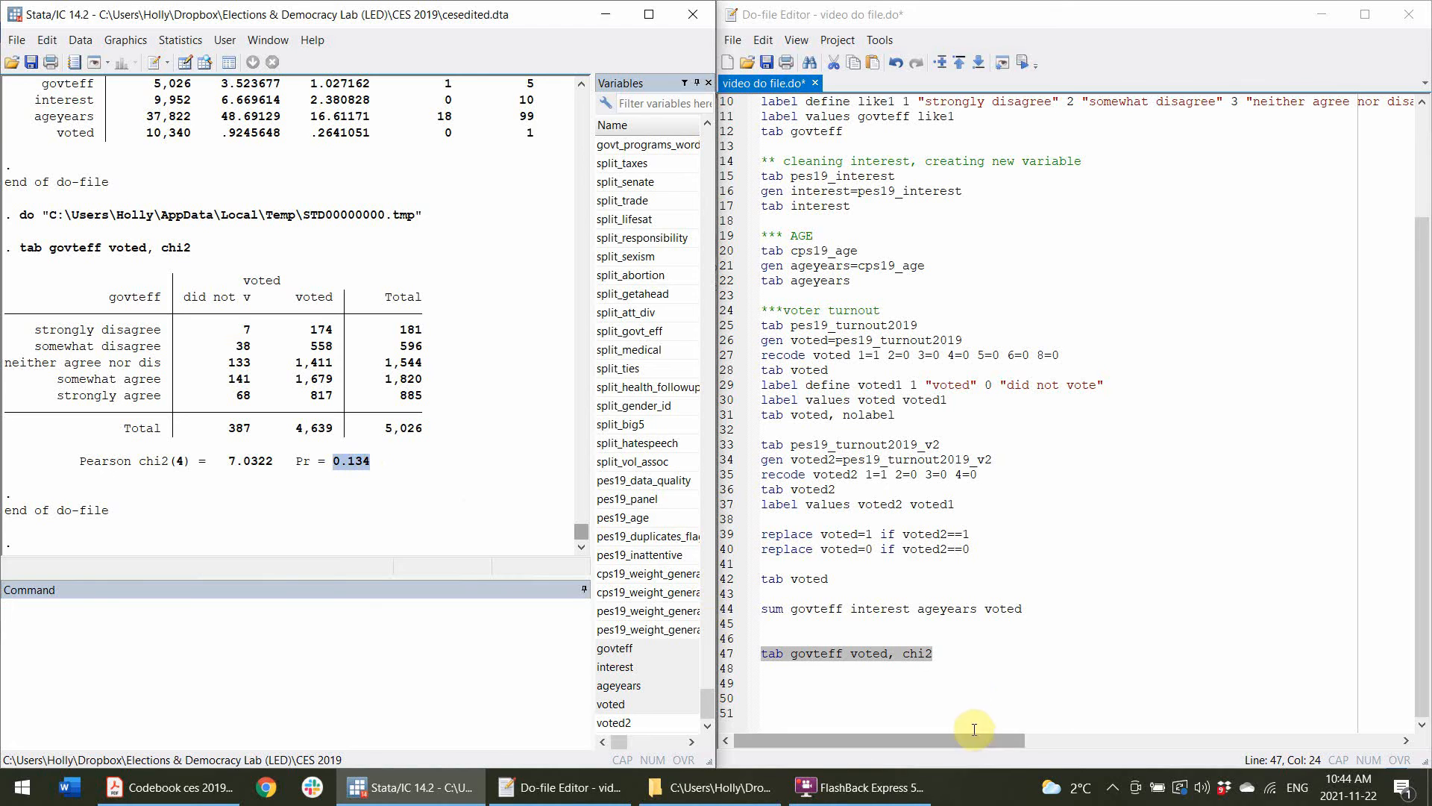
Add a line tab govteff voted, col beneath it and run it to get column percentages.
click(966, 669)
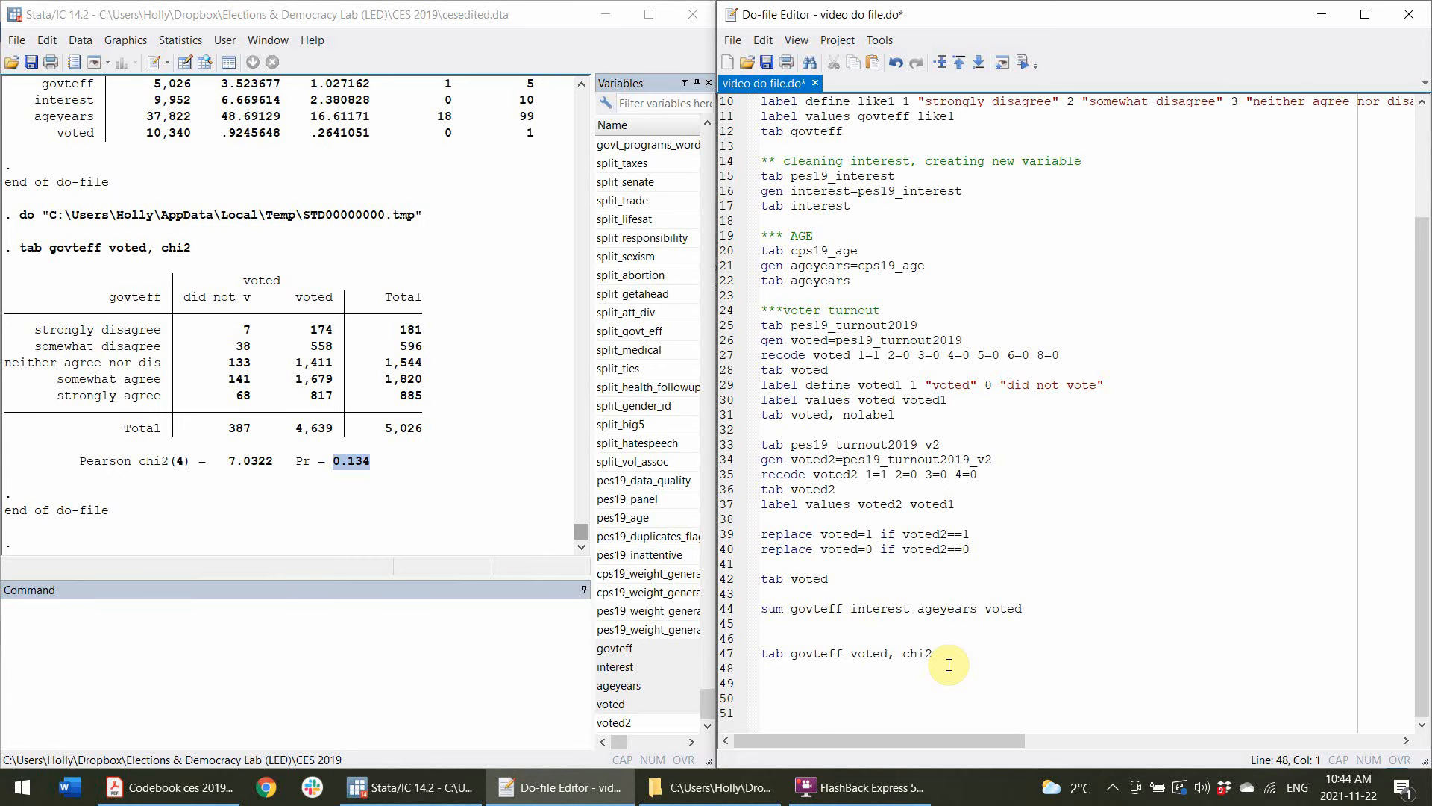
text(tab go)
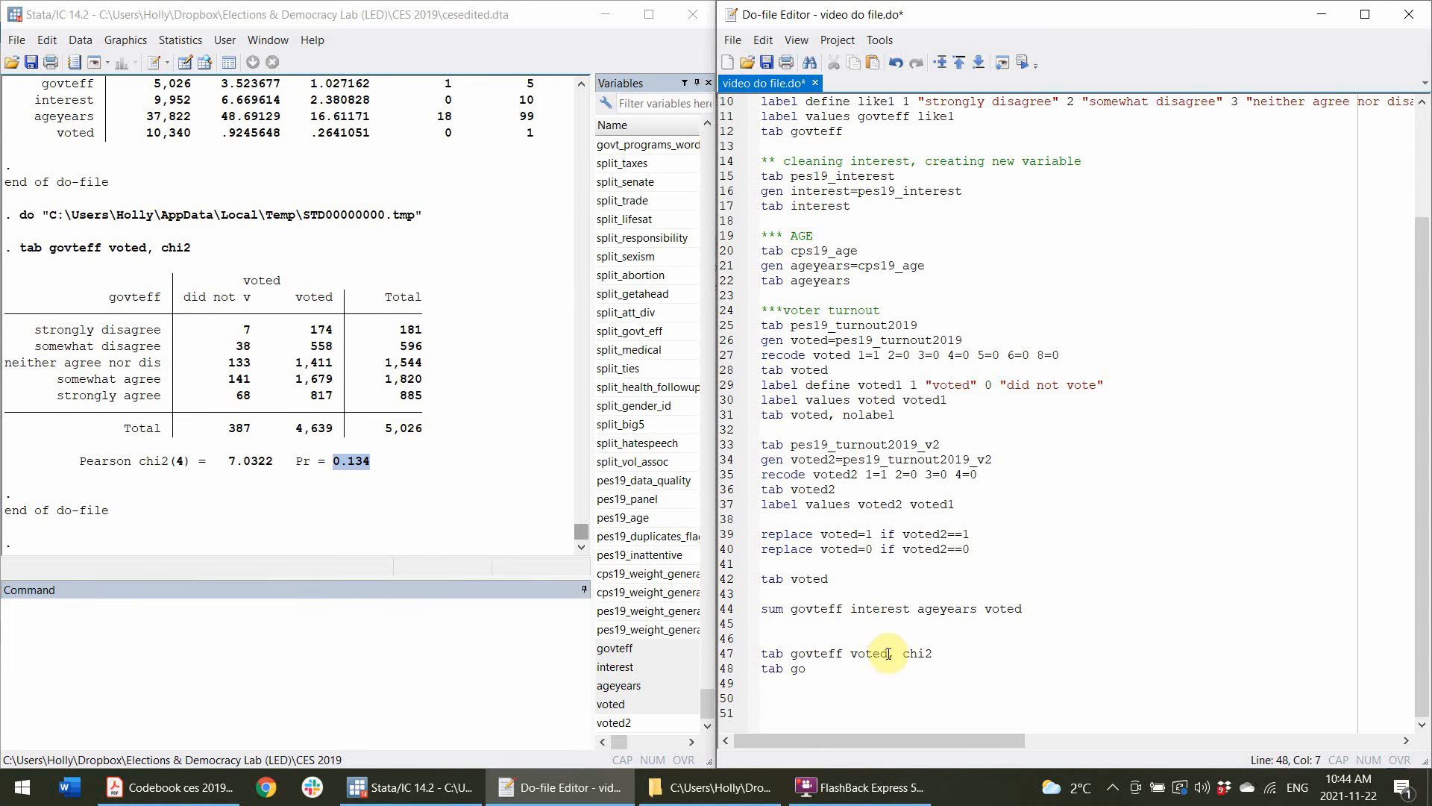
drag(901, 653, 791, 670)
text(govteff voted,)
text(col)
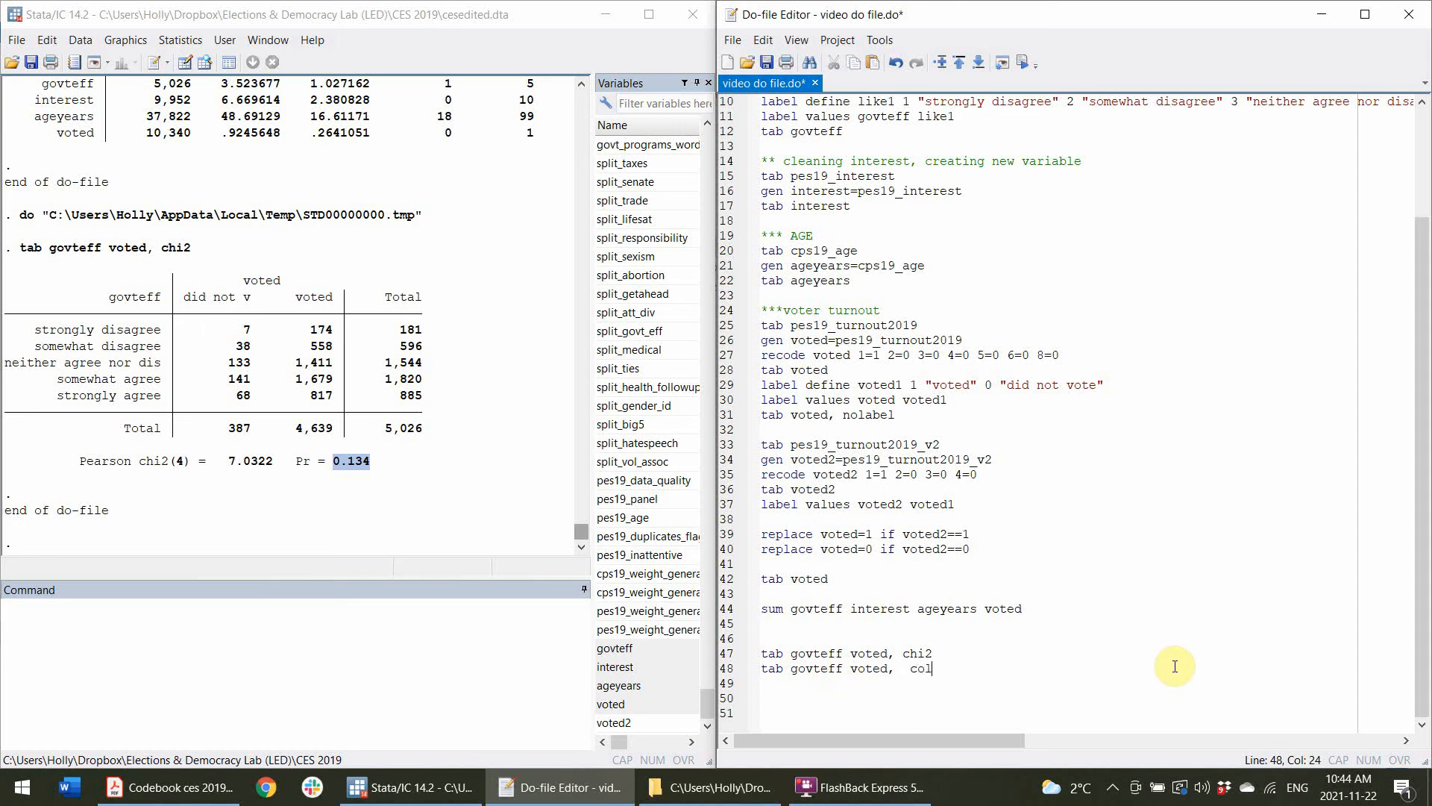
click(737, 669)
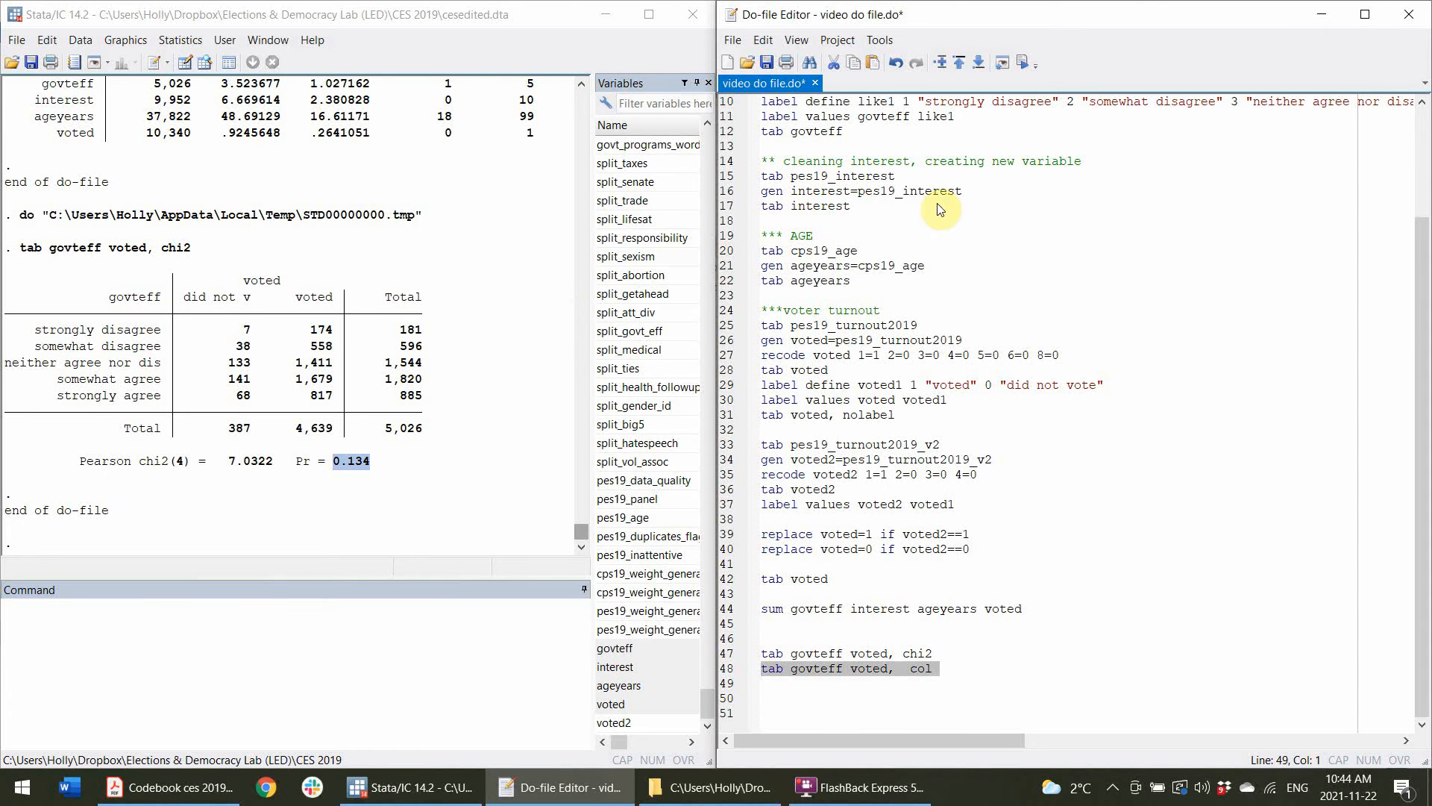
click(1024, 62)
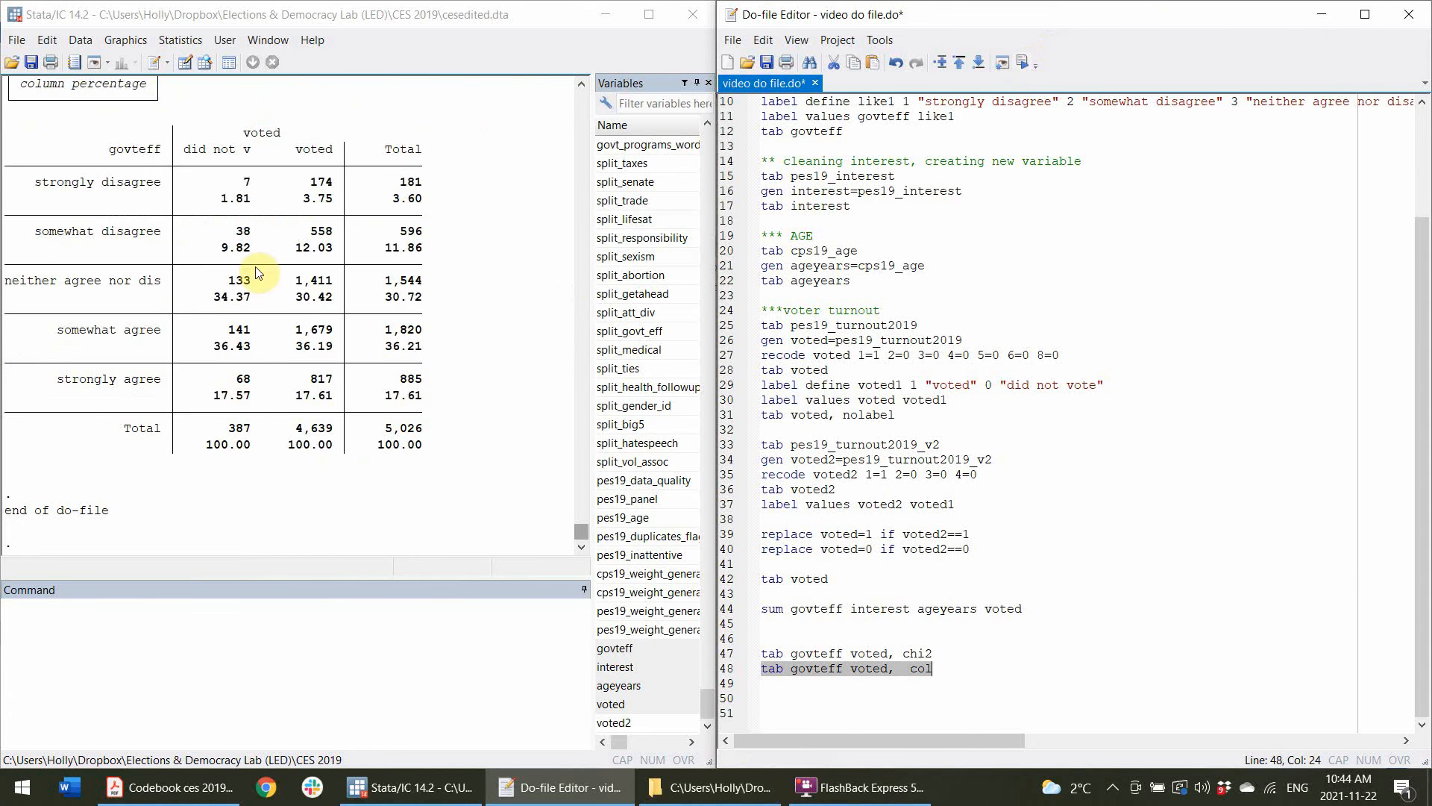
Select the column-percentage cross-tabulation in the results and copy it as a table.
click(302, 209)
scroll(500, 446, up, 3)
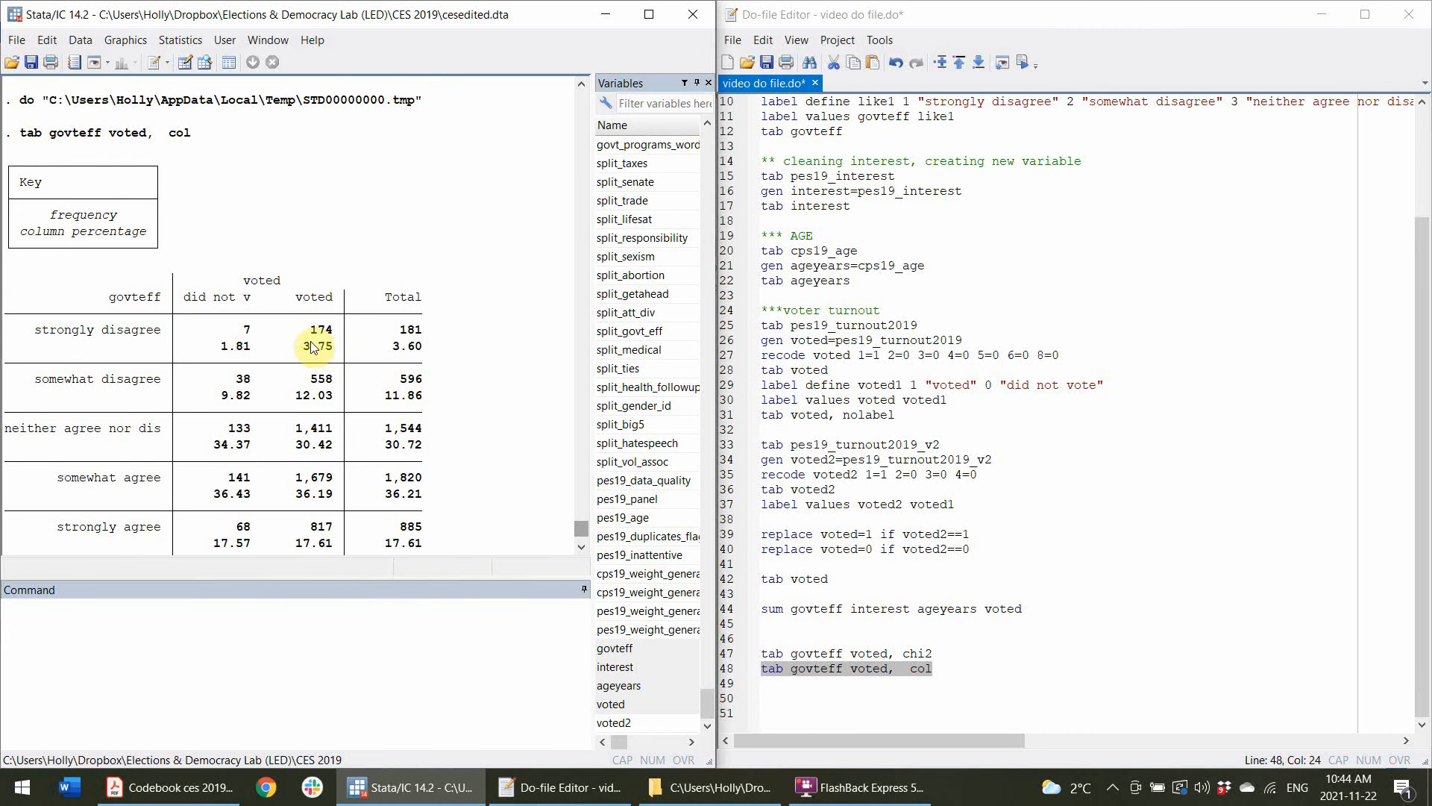
scroll(321, 362, down, 2)
drag(423, 498, 3, 179)
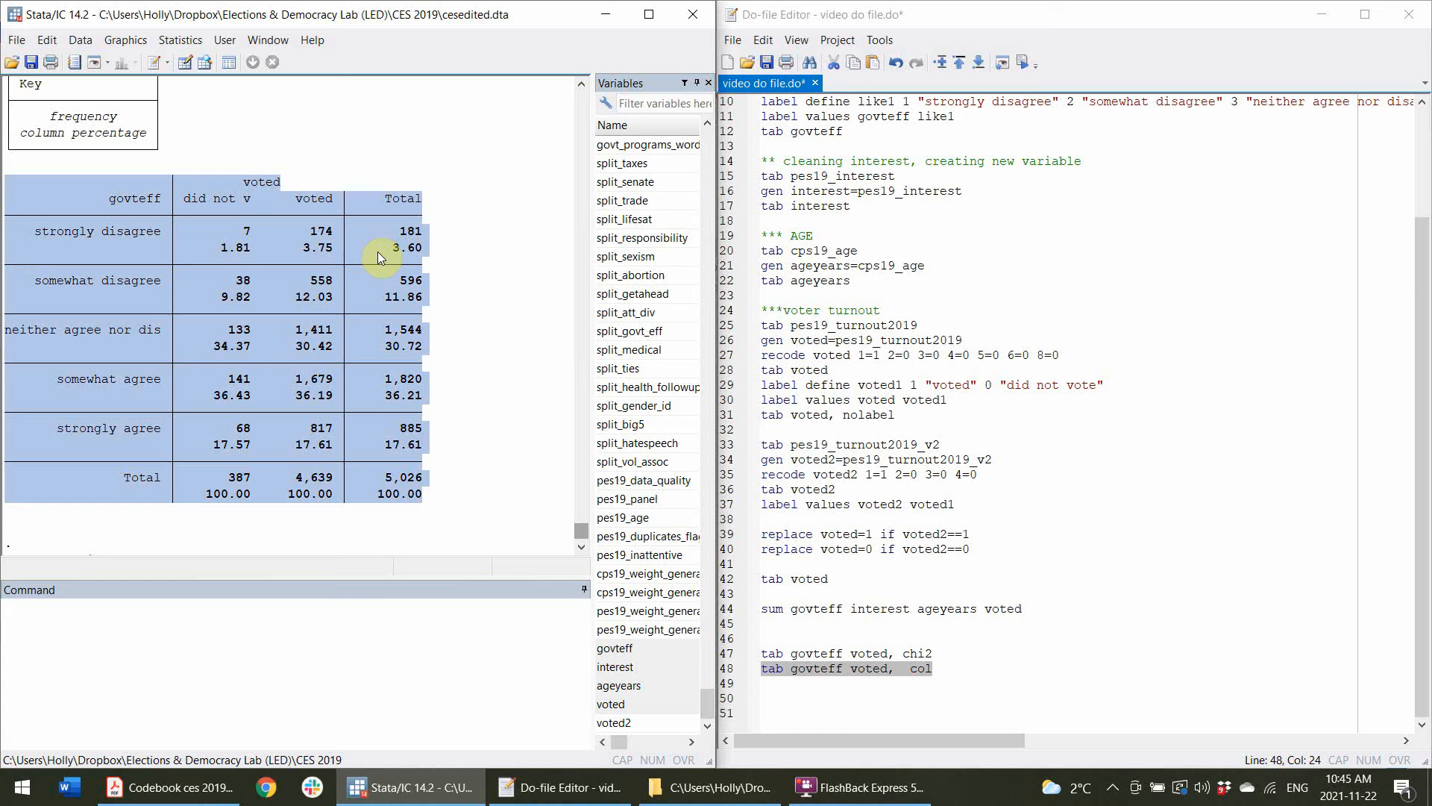
right_click(336, 222)
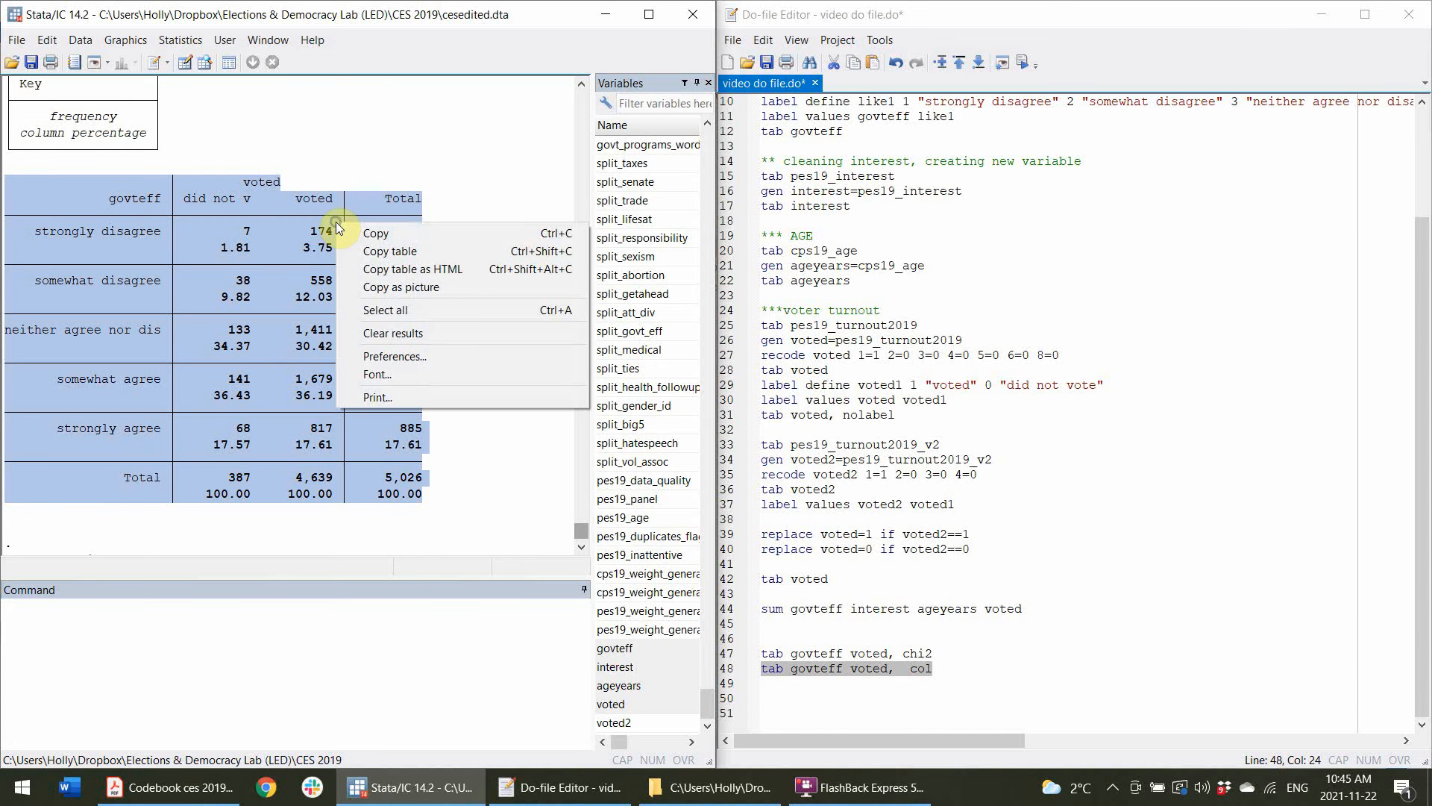
click(365, 252)
Open Excel and paste the copied table into a new blank workbook.
click(9, 802)
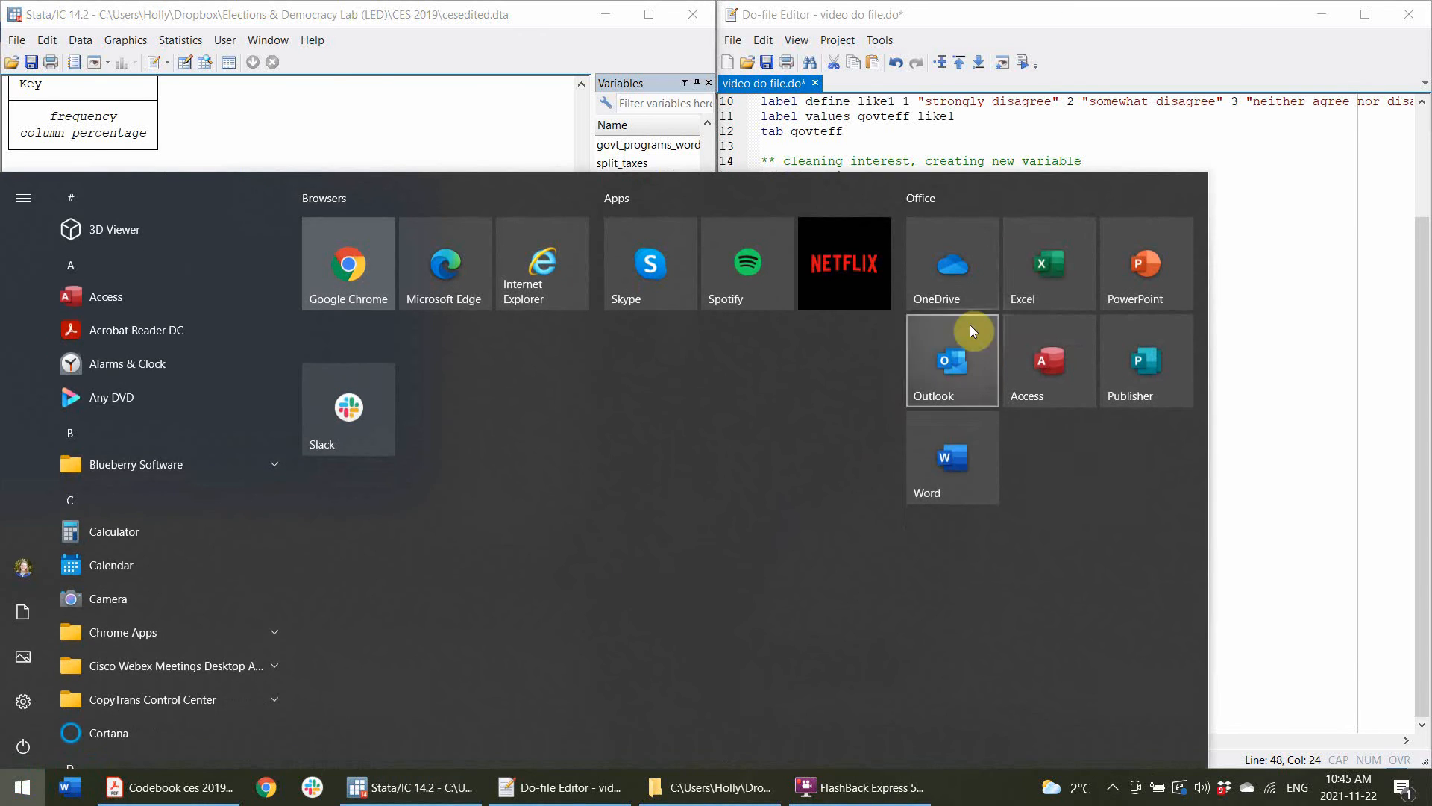
click(1032, 233)
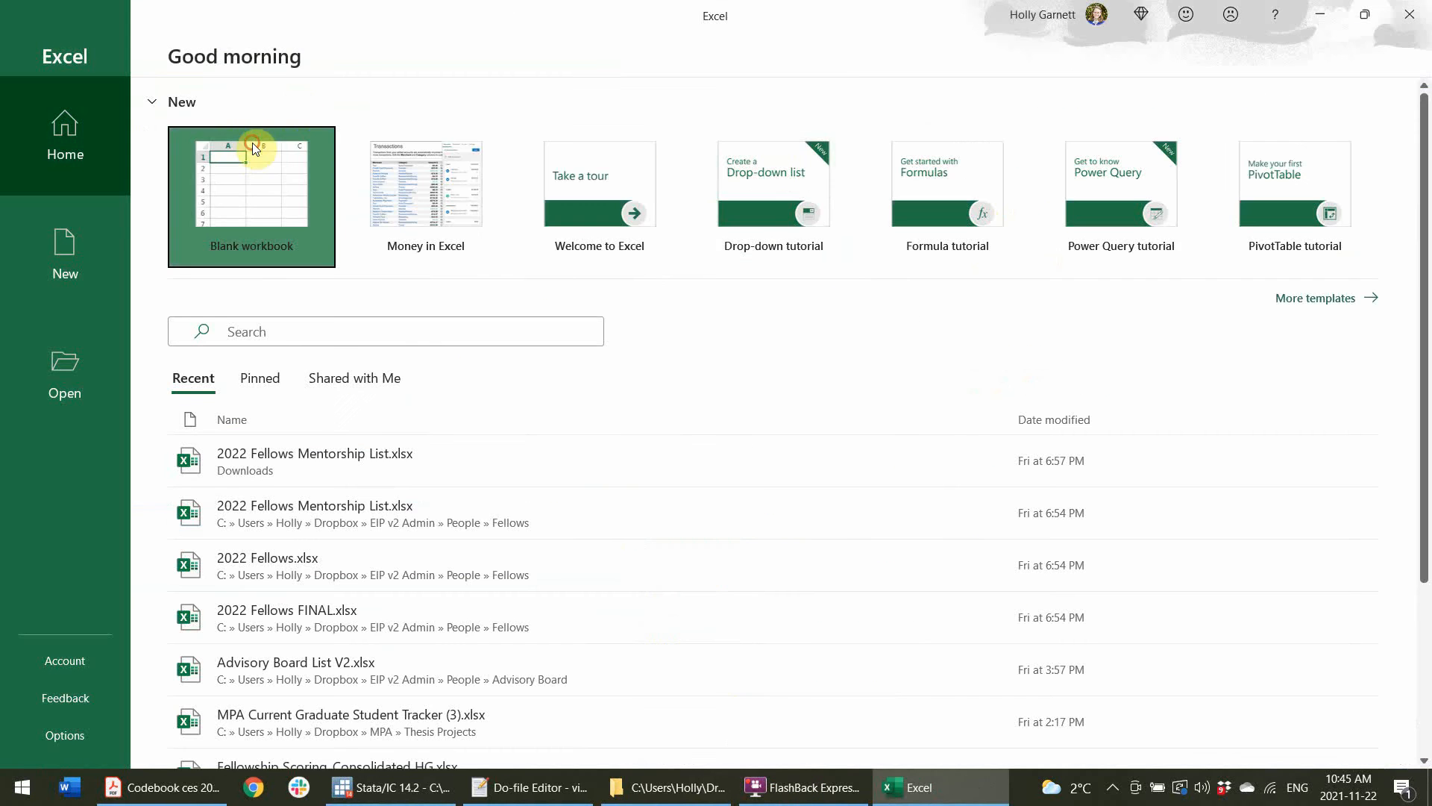
click(248, 146)
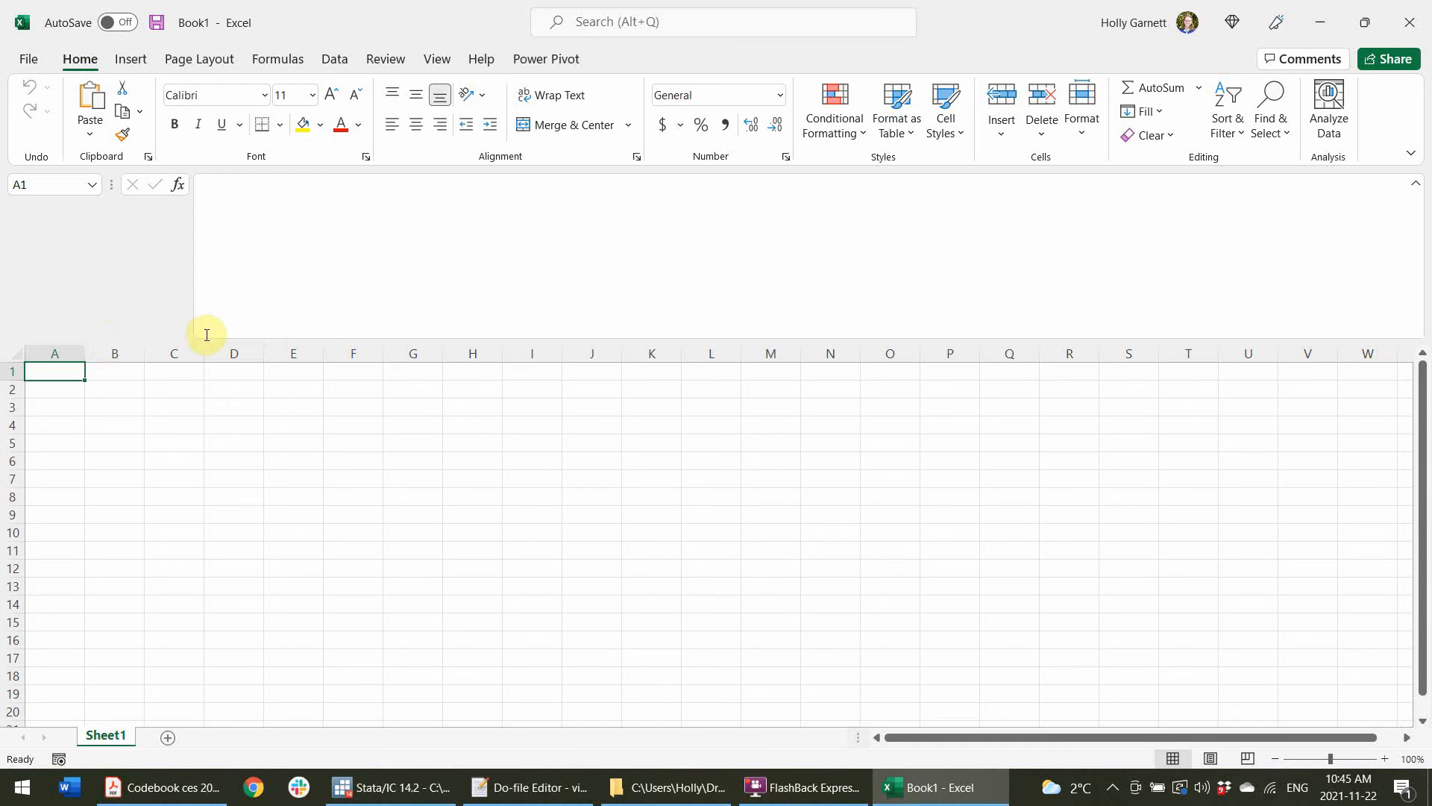
key(ctrl+v)
scroll(407, 484, down, 2)
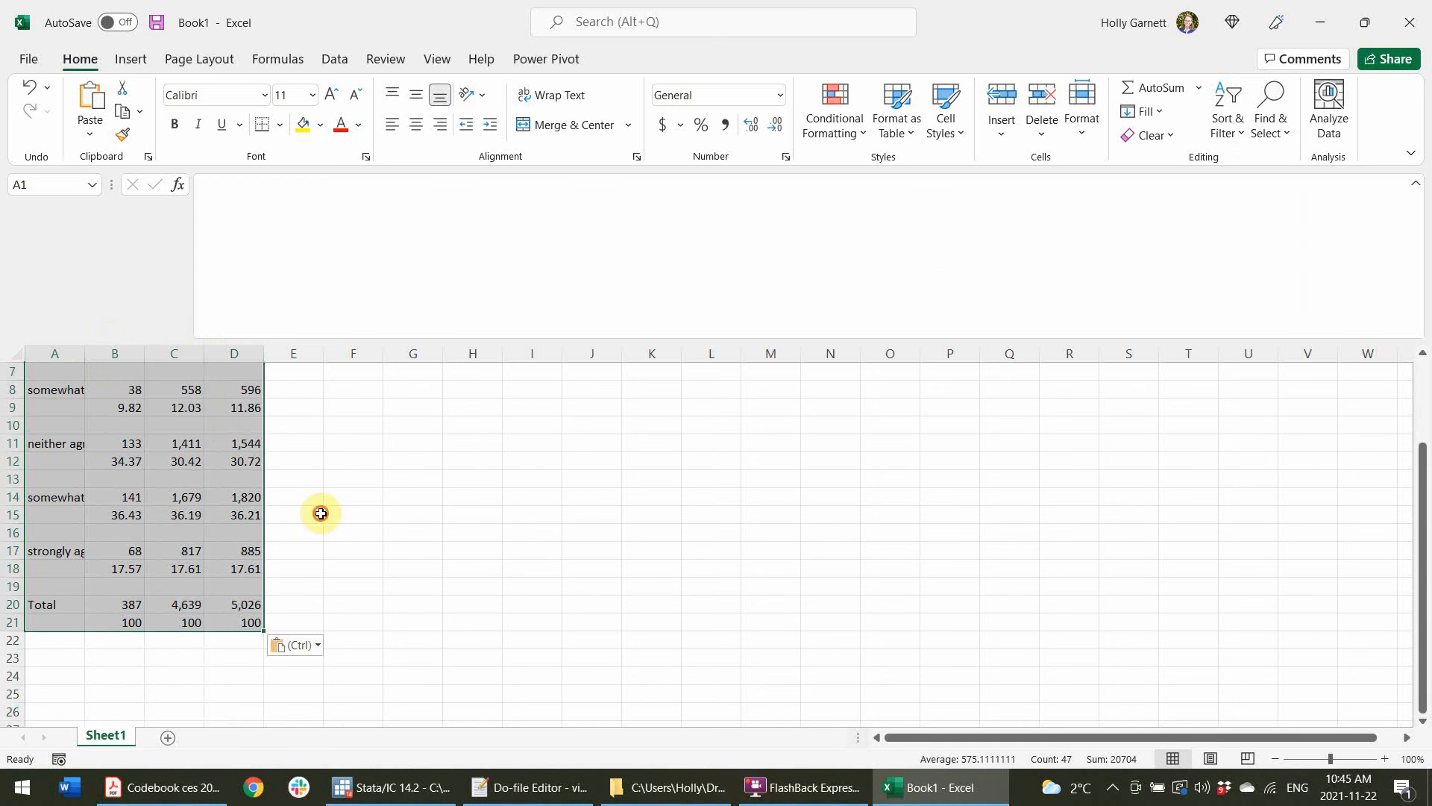
click(318, 512)
scroll(186, 489, up, 2)
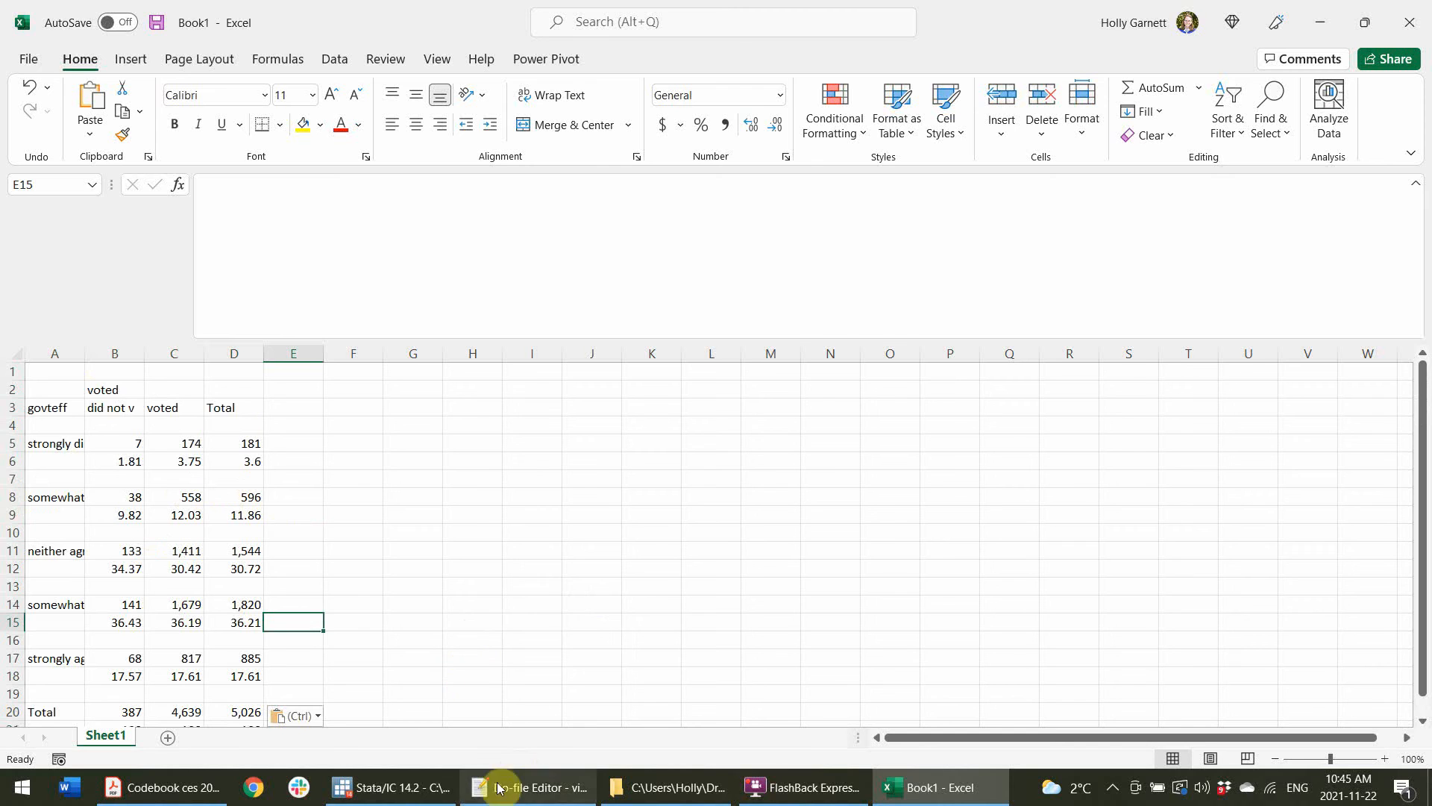
Copy the same table as plain text and paste it into cell A33 of the workbook.
click(530, 787)
click(395, 787)
right_click(257, 322)
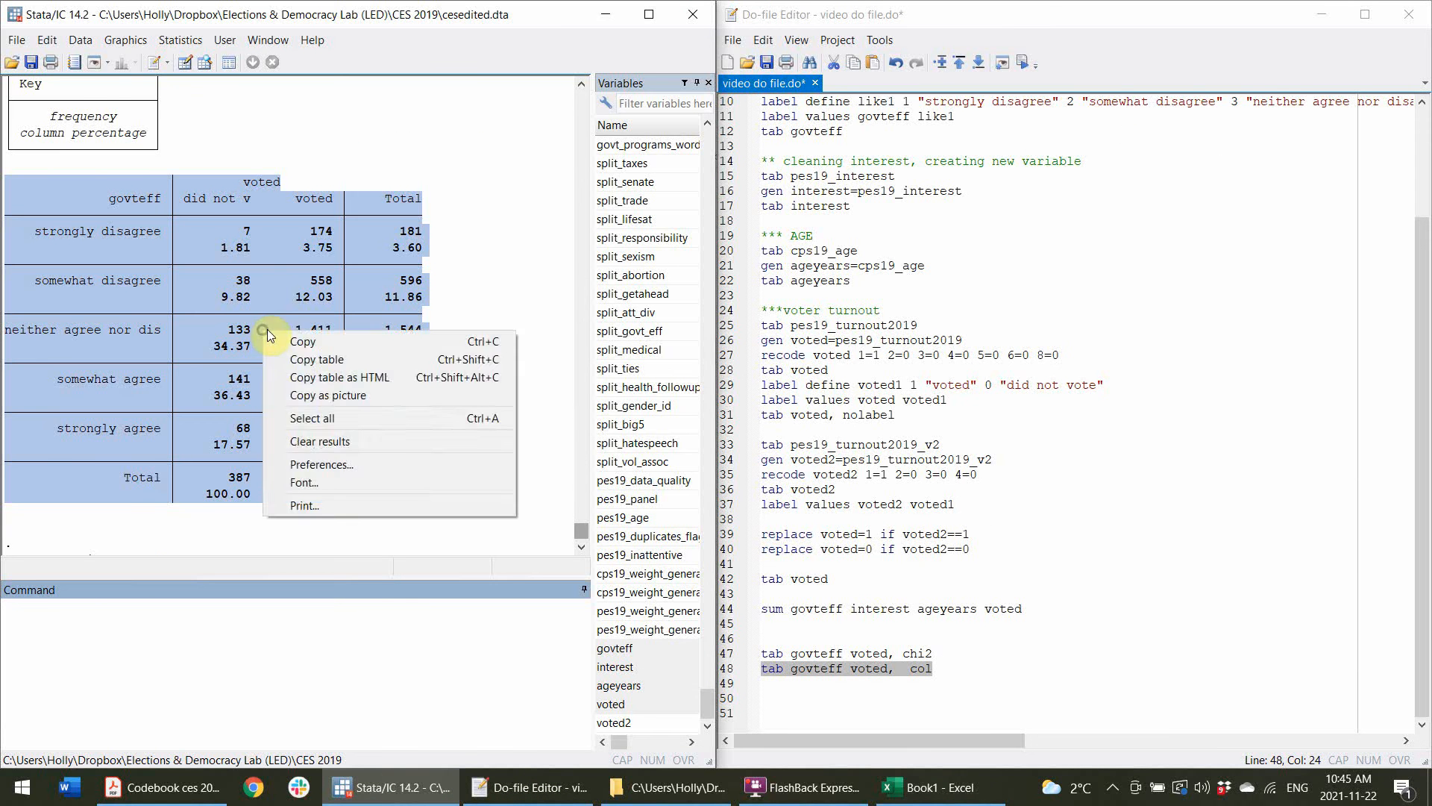
click(298, 338)
click(933, 787)
scroll(186, 598, down, 4)
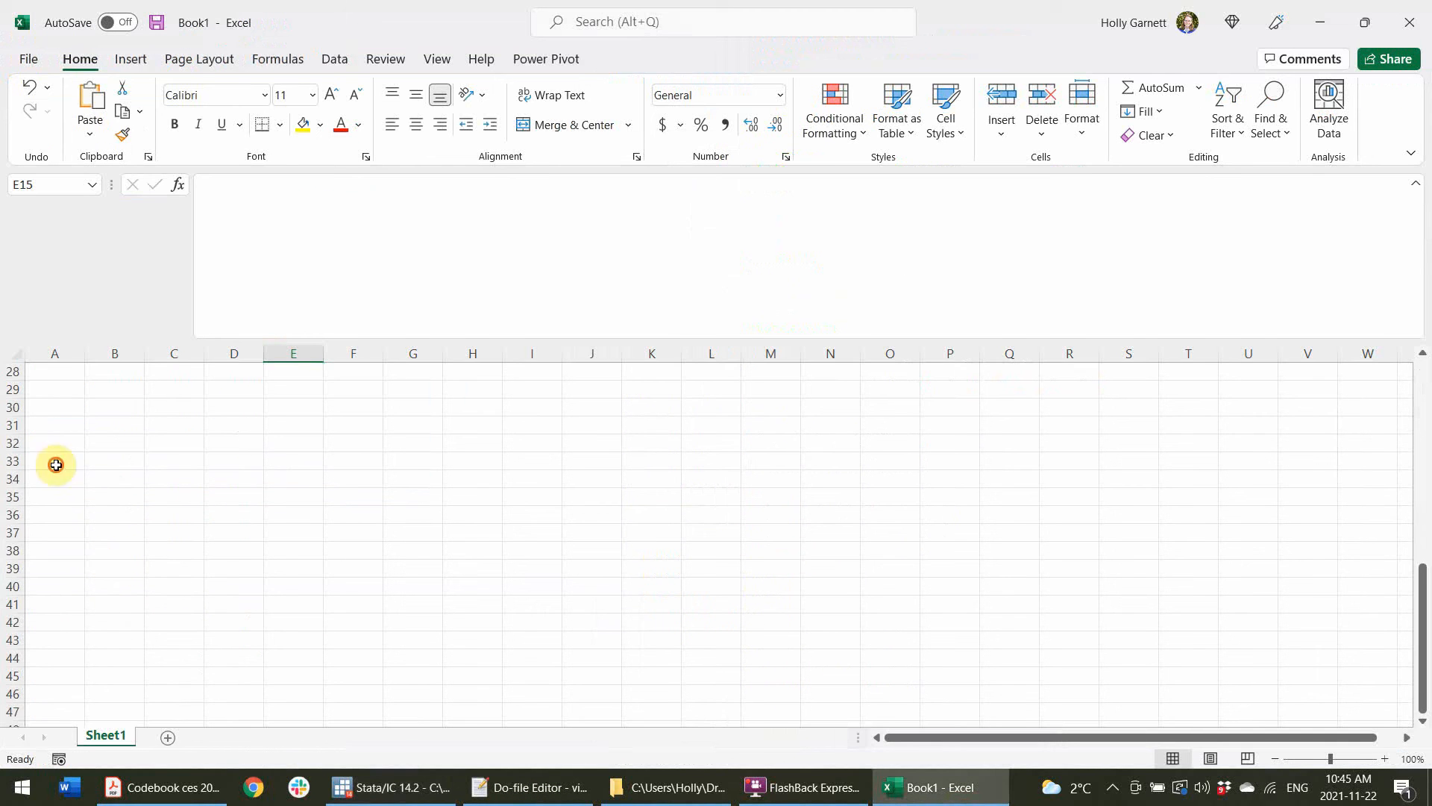
click(55, 461)
key(ctrl+v)
scroll(172, 591, down, 2)
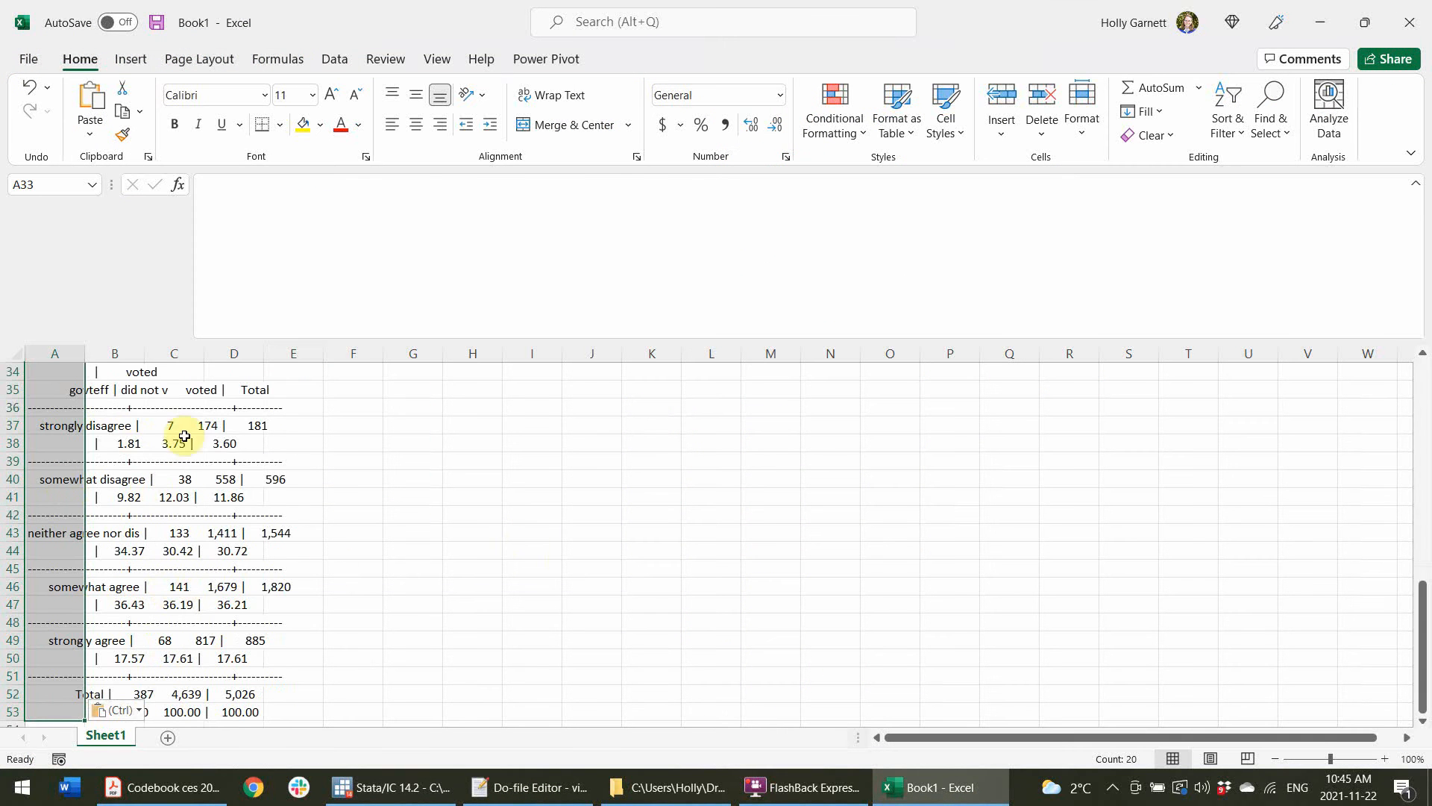
Examine the values of the first pasted table in the worksheet.
scroll(293, 583, up, 5)
scroll(261, 624, up, 7)
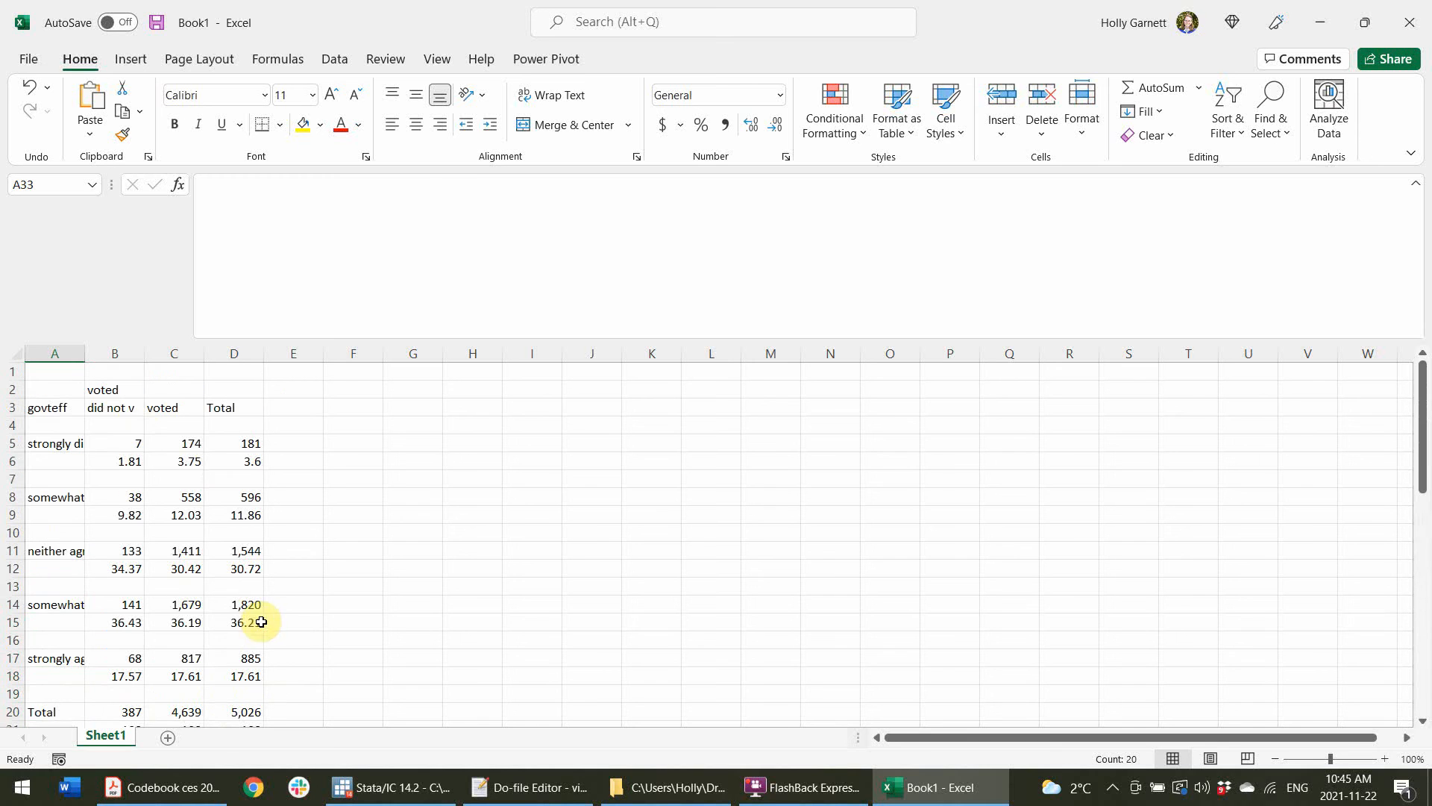
drag(127, 566, 246, 569)
click(278, 585)
click(302, 536)
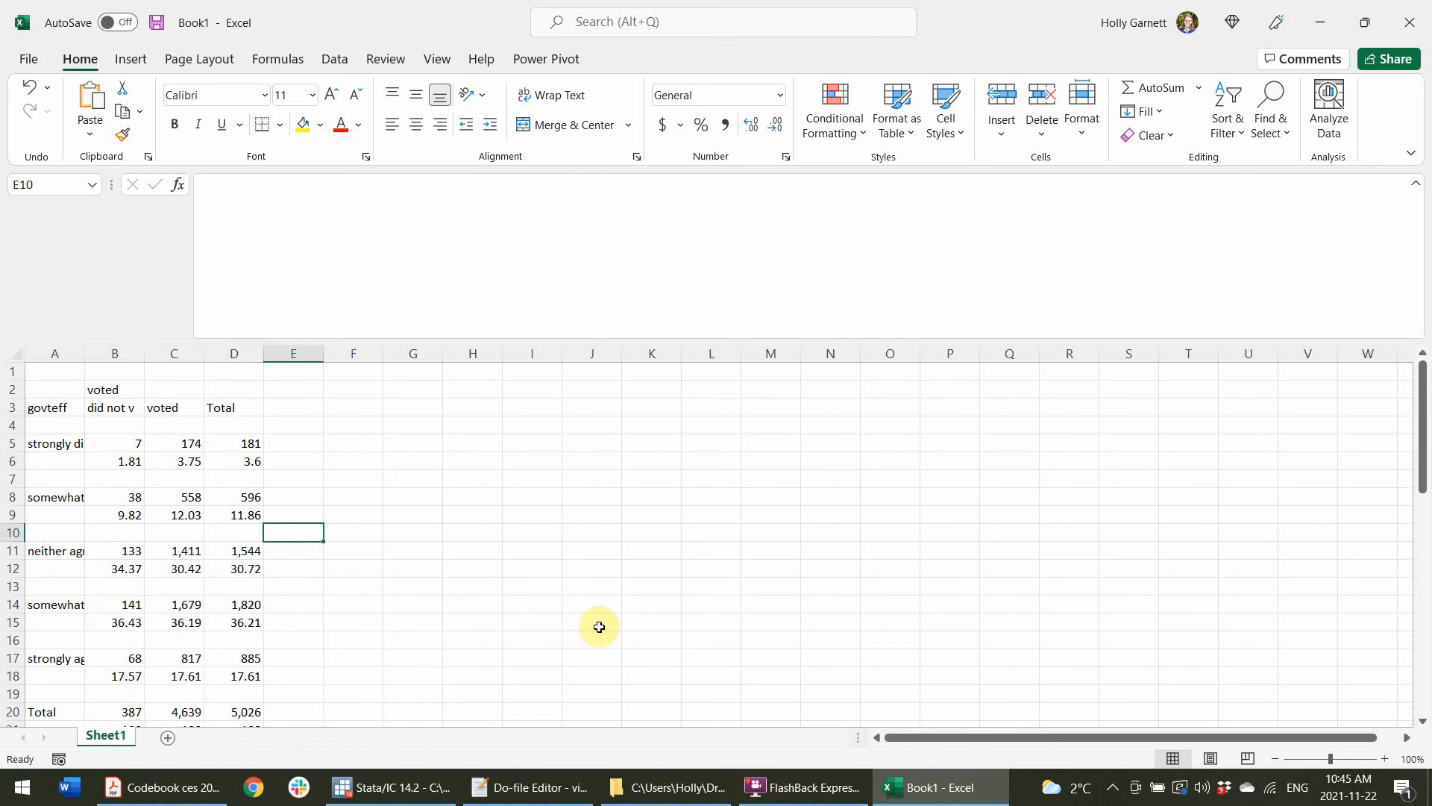
Return to the do-file and add the line ttest ageyears, by (voted) below the cross-tabulations.
click(391, 787)
click(531, 787)
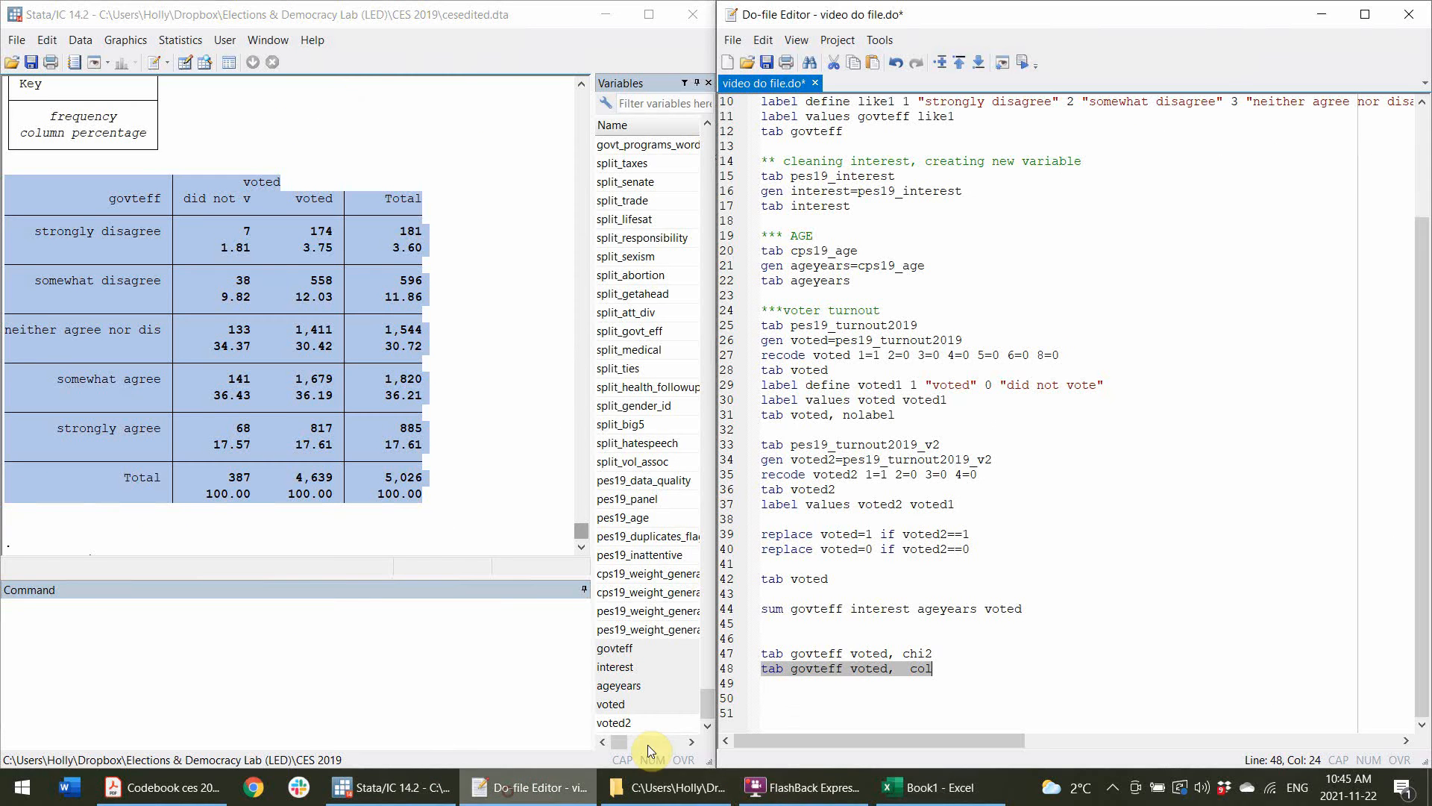
click(935, 666)
key(Return)
key(Return)
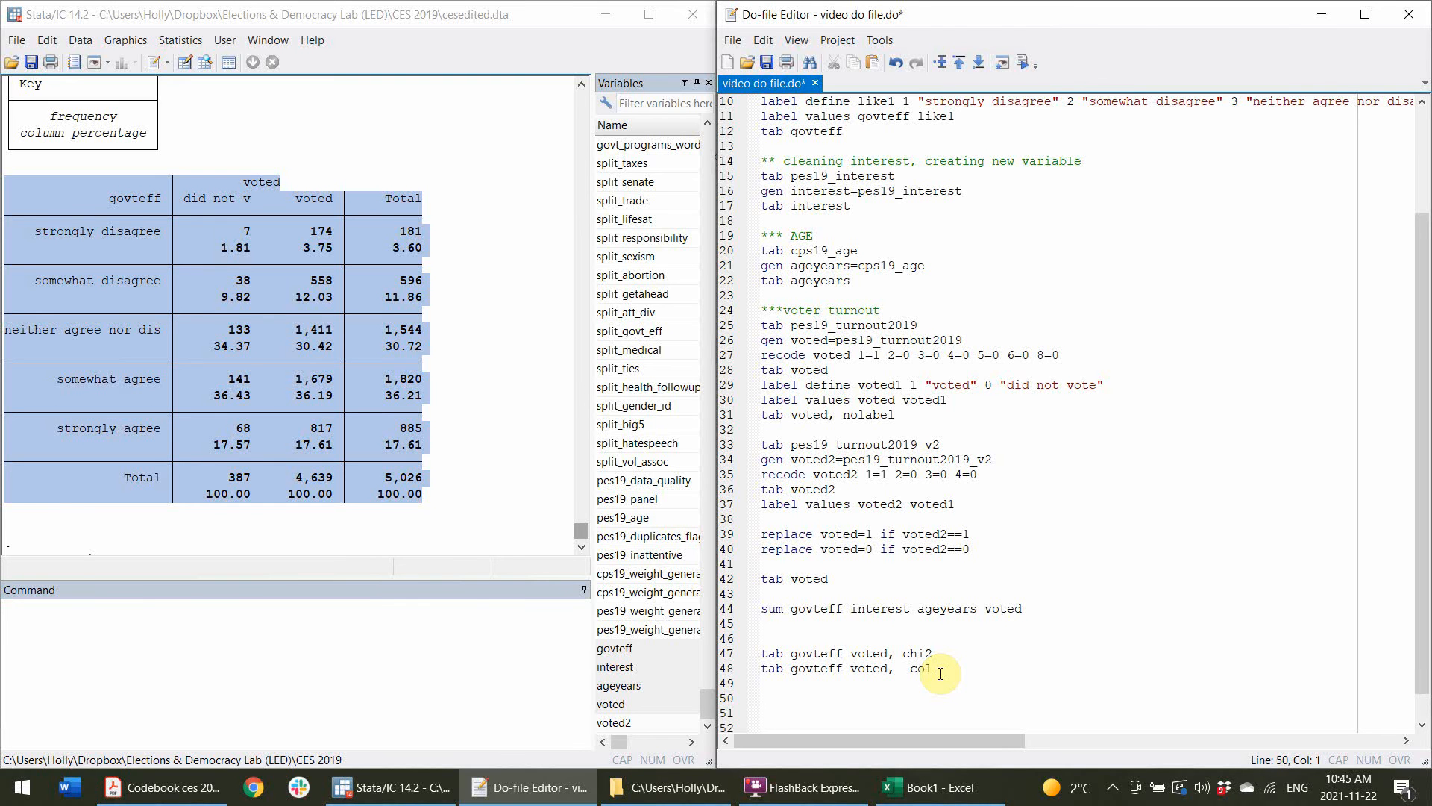
text(ttest ageyea)
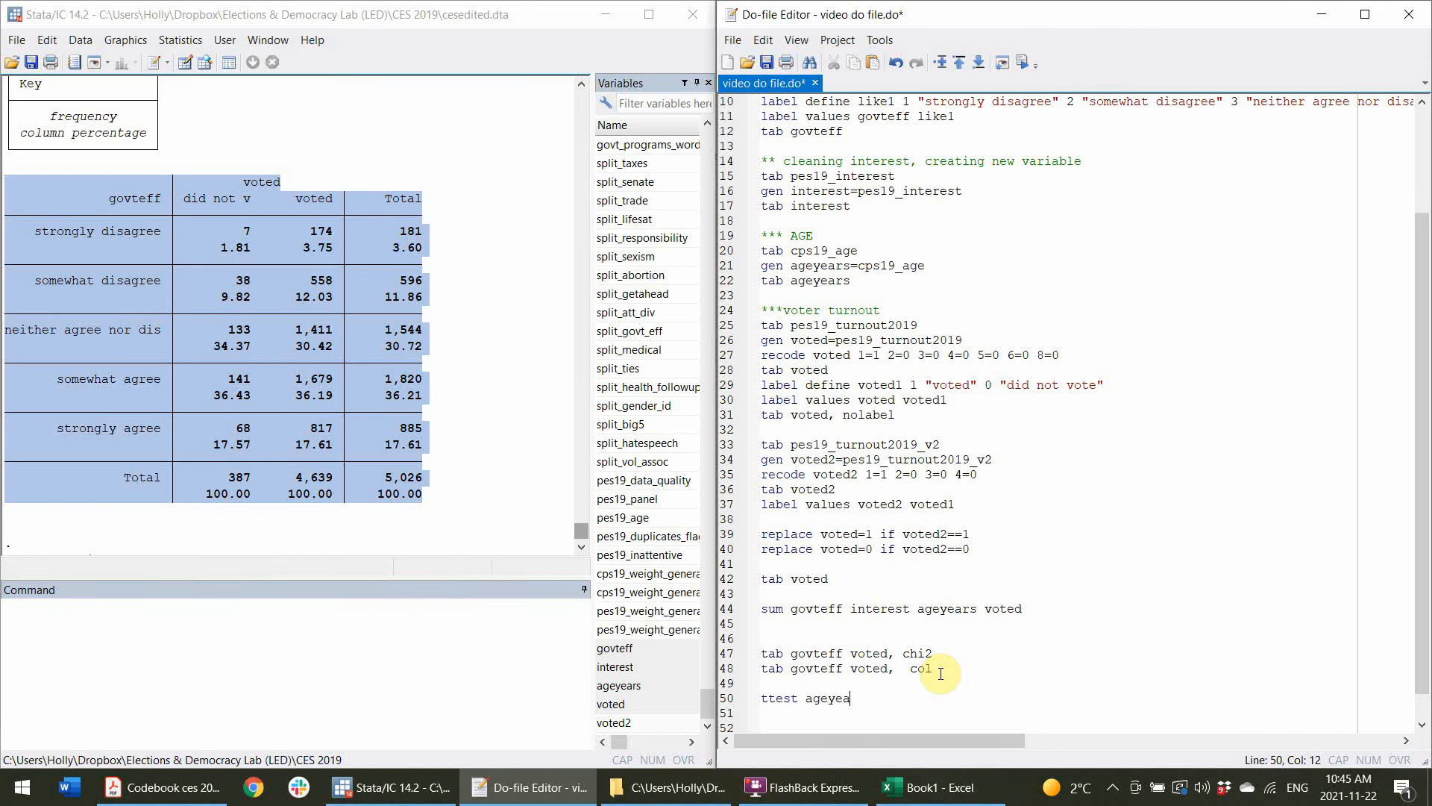
text(rs, by (voted))
Run the ttest line from the do-file.
scroll(941, 674, down, 1)
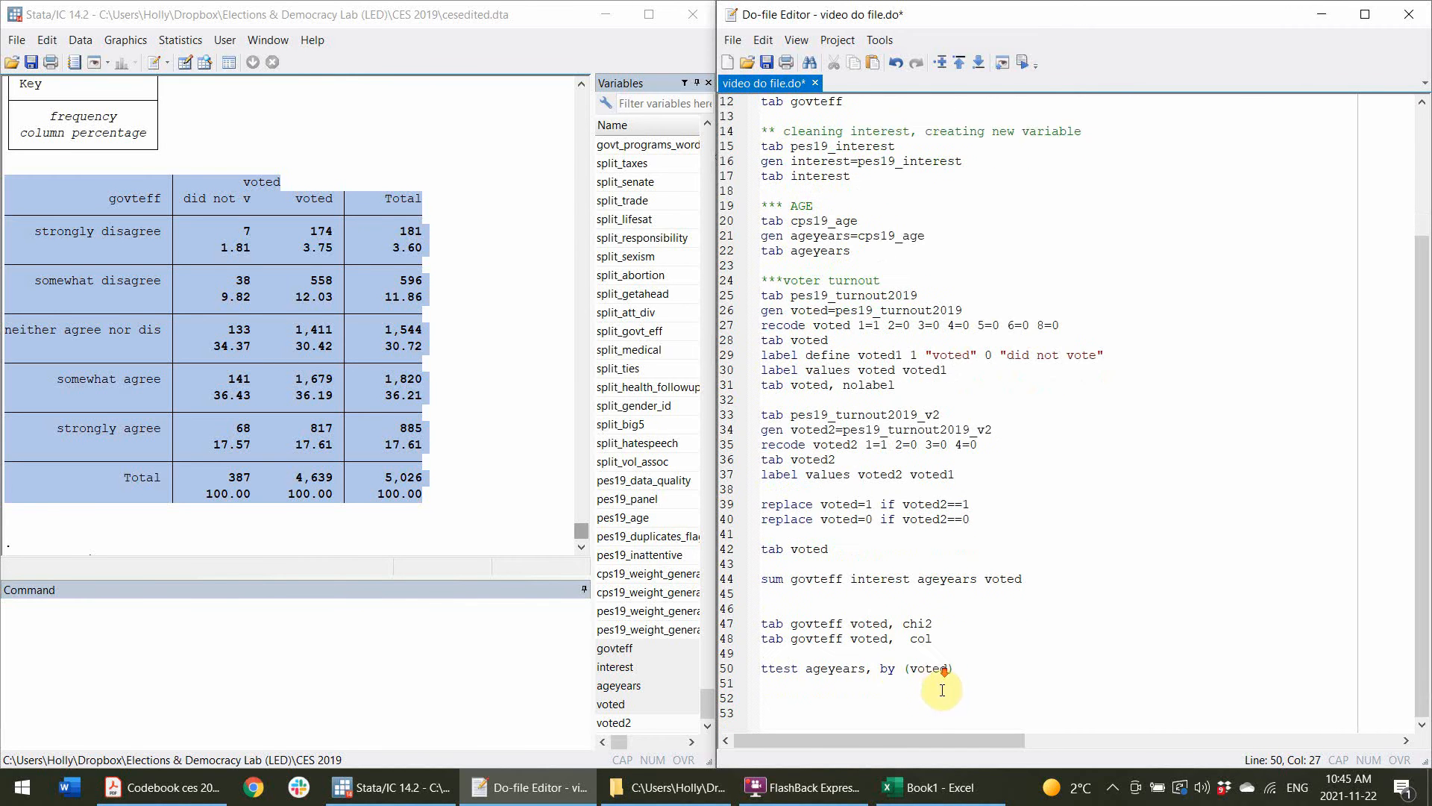
double_click(934, 670)
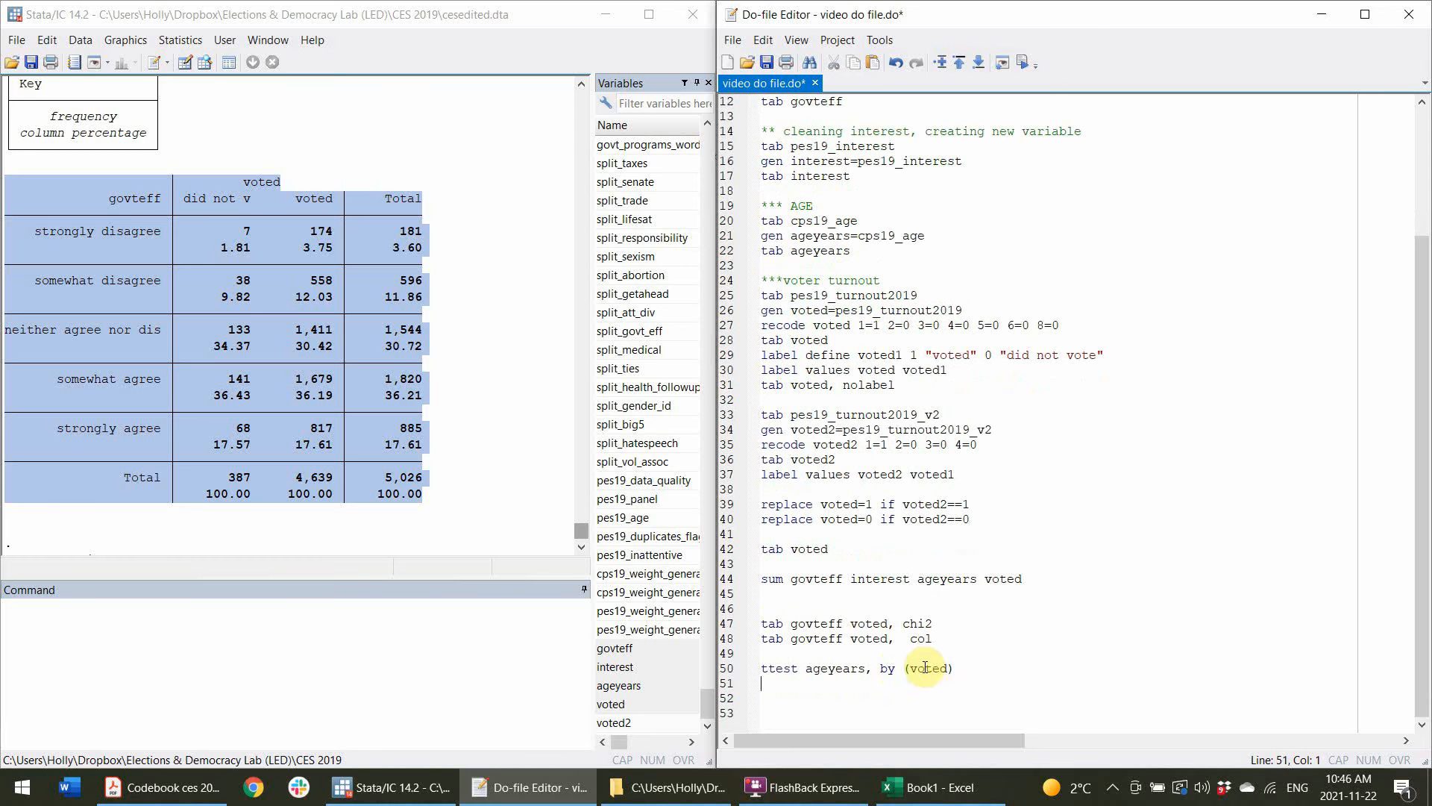
click(917, 660)
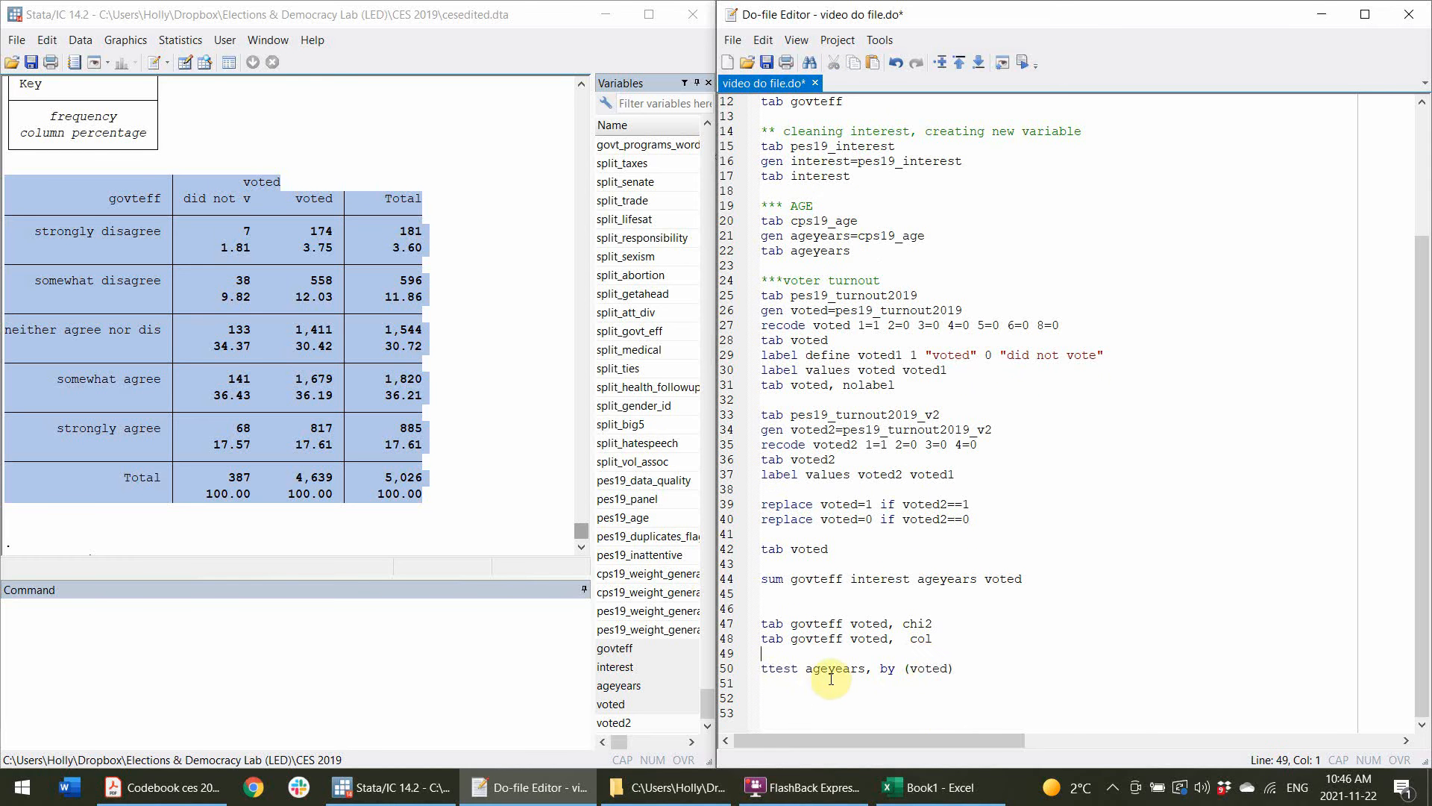
click(743, 665)
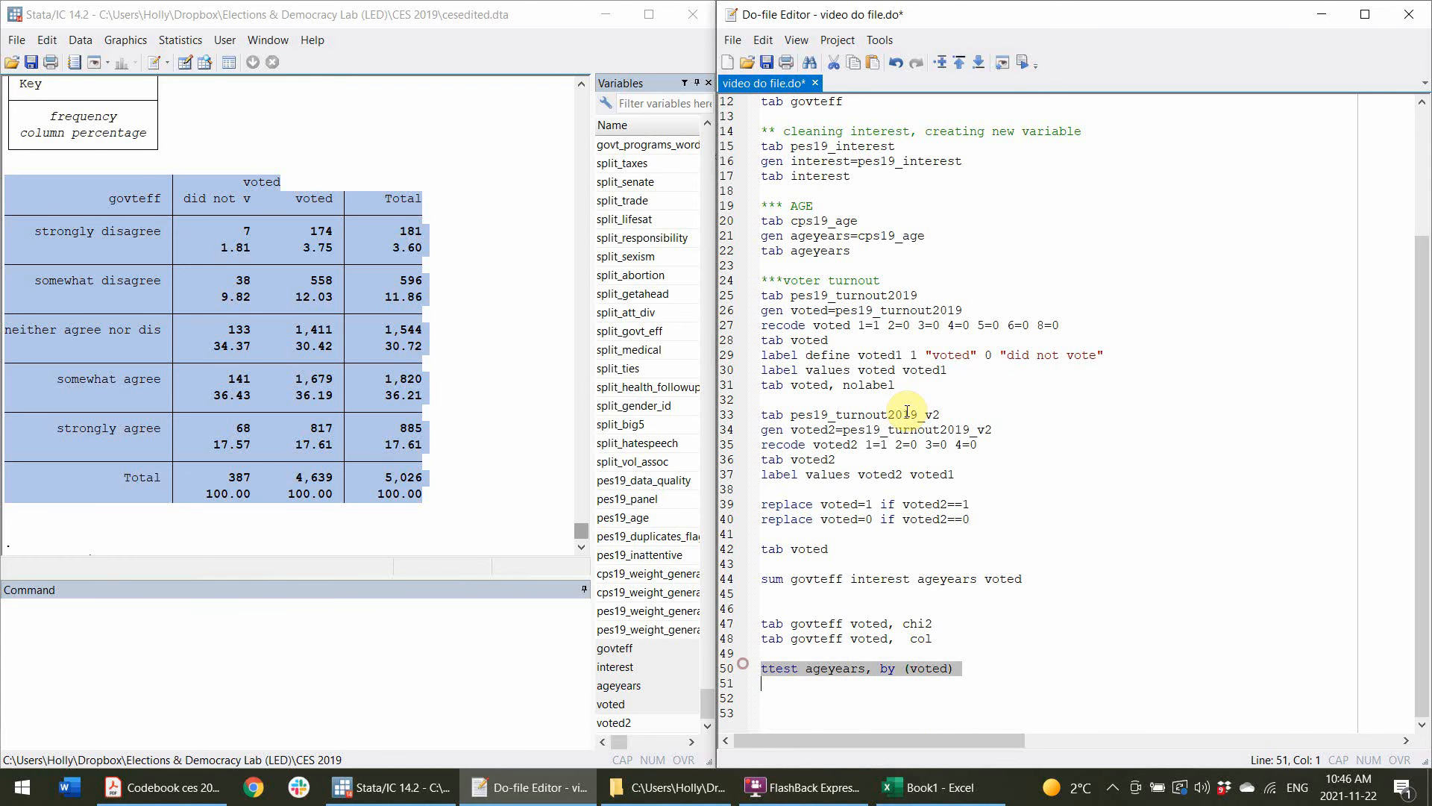
click(1023, 63)
drag(593, 160, 703, 160)
click(1024, 60)
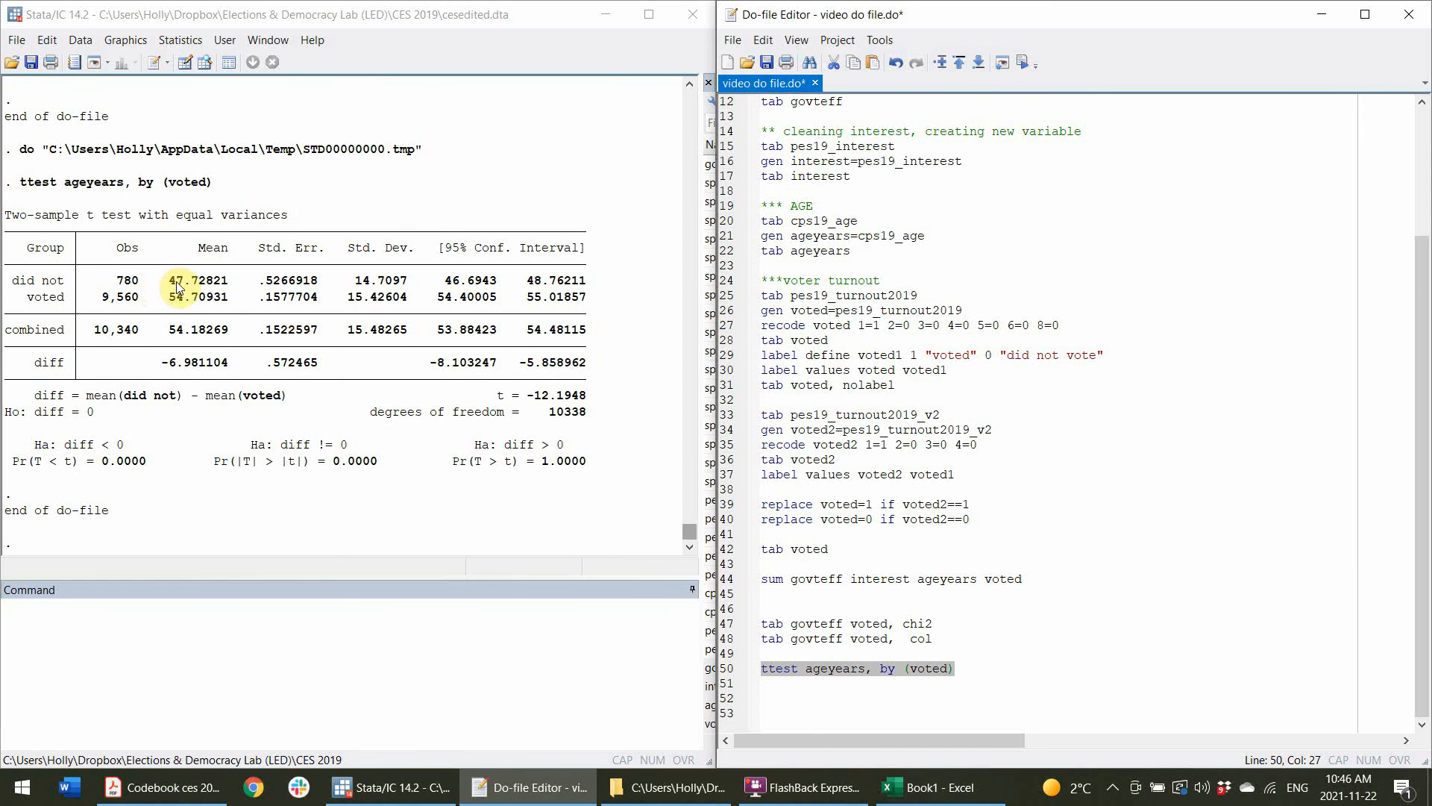
Examine the group means, t statistic and degrees of freedom in the t-test output.
drag(170, 282, 226, 288)
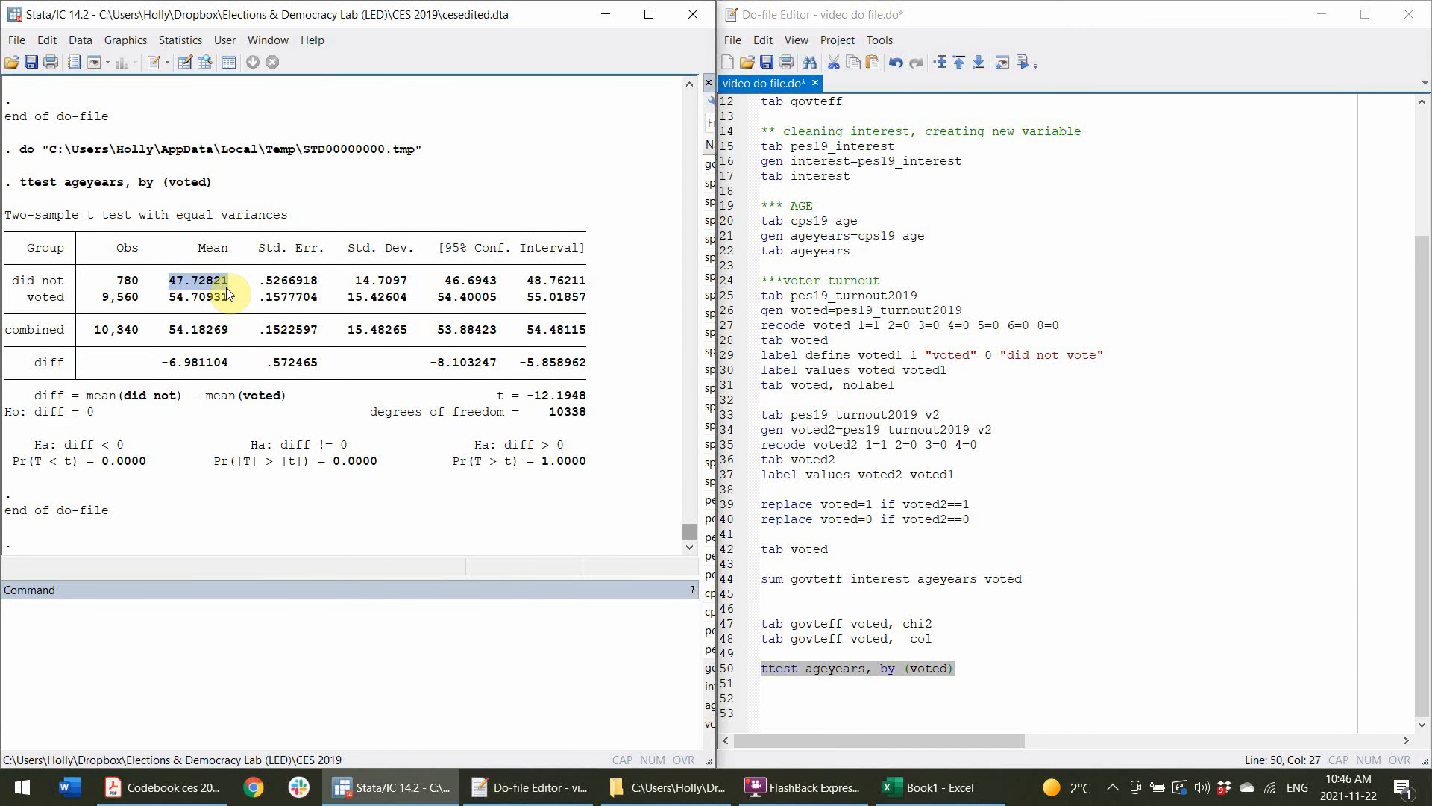
drag(226, 294, 196, 297)
click(203, 300)
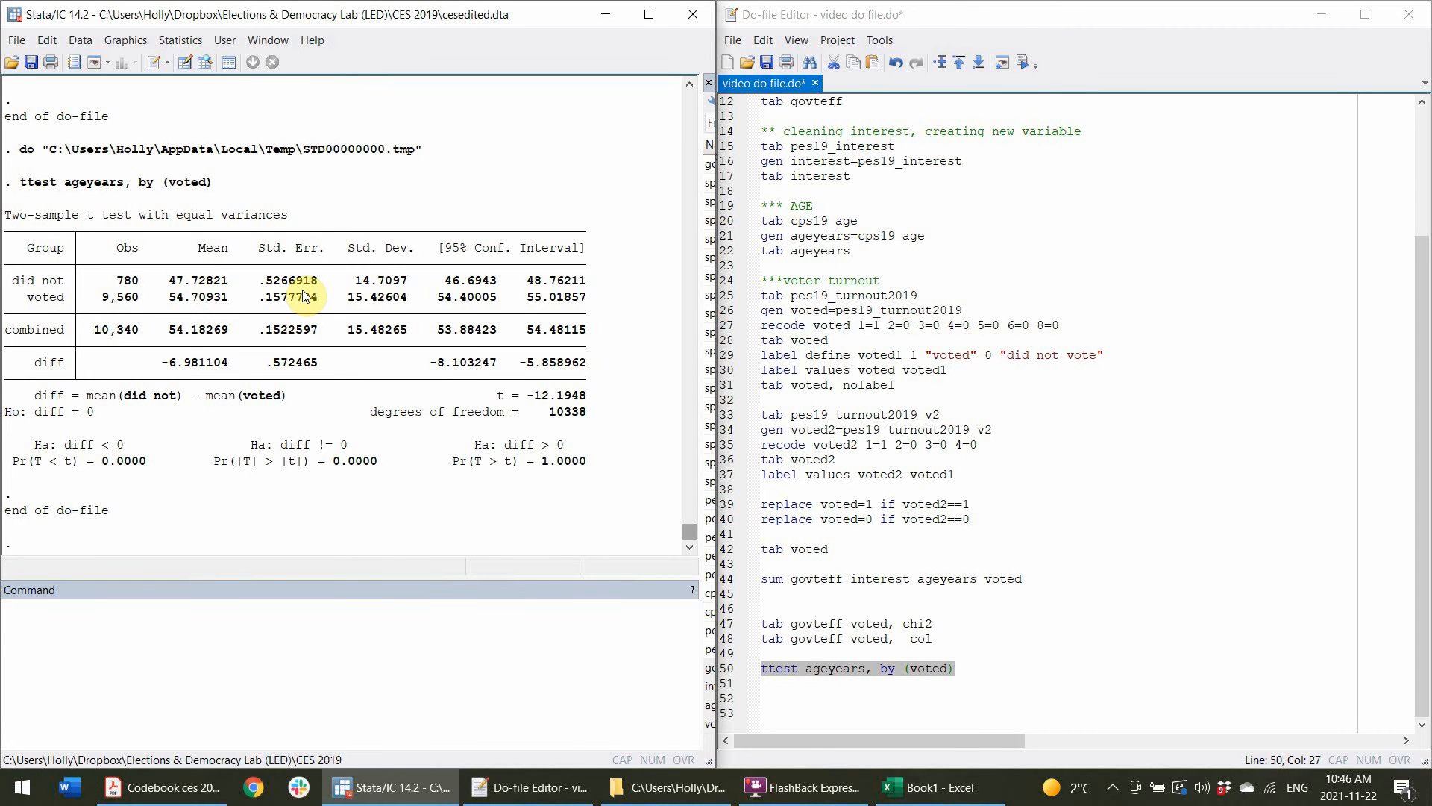
drag(550, 415, 580, 417)
click(544, 412)
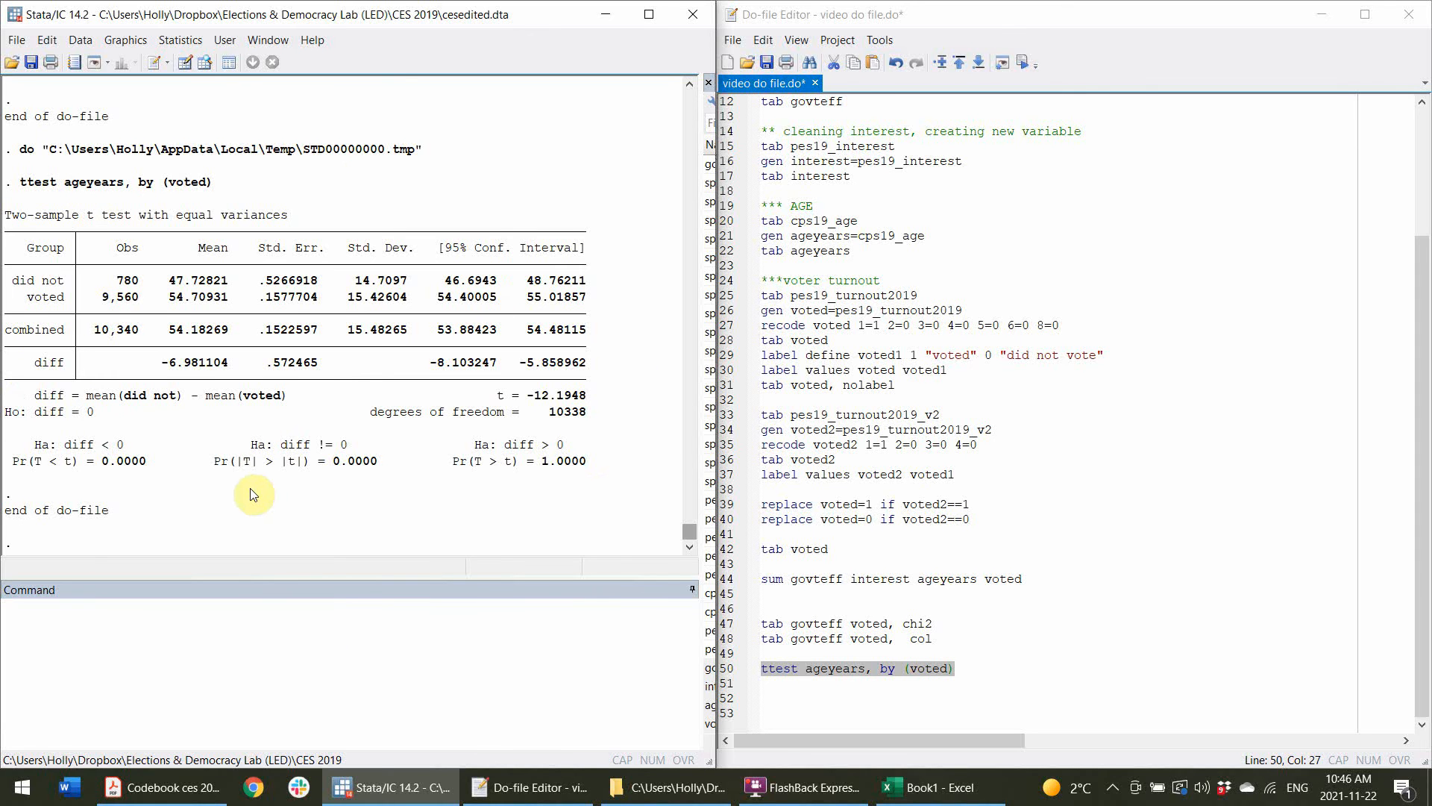
Add the line pwcorr ageyears interest, sig to the do-file and run it.
click(958, 692)
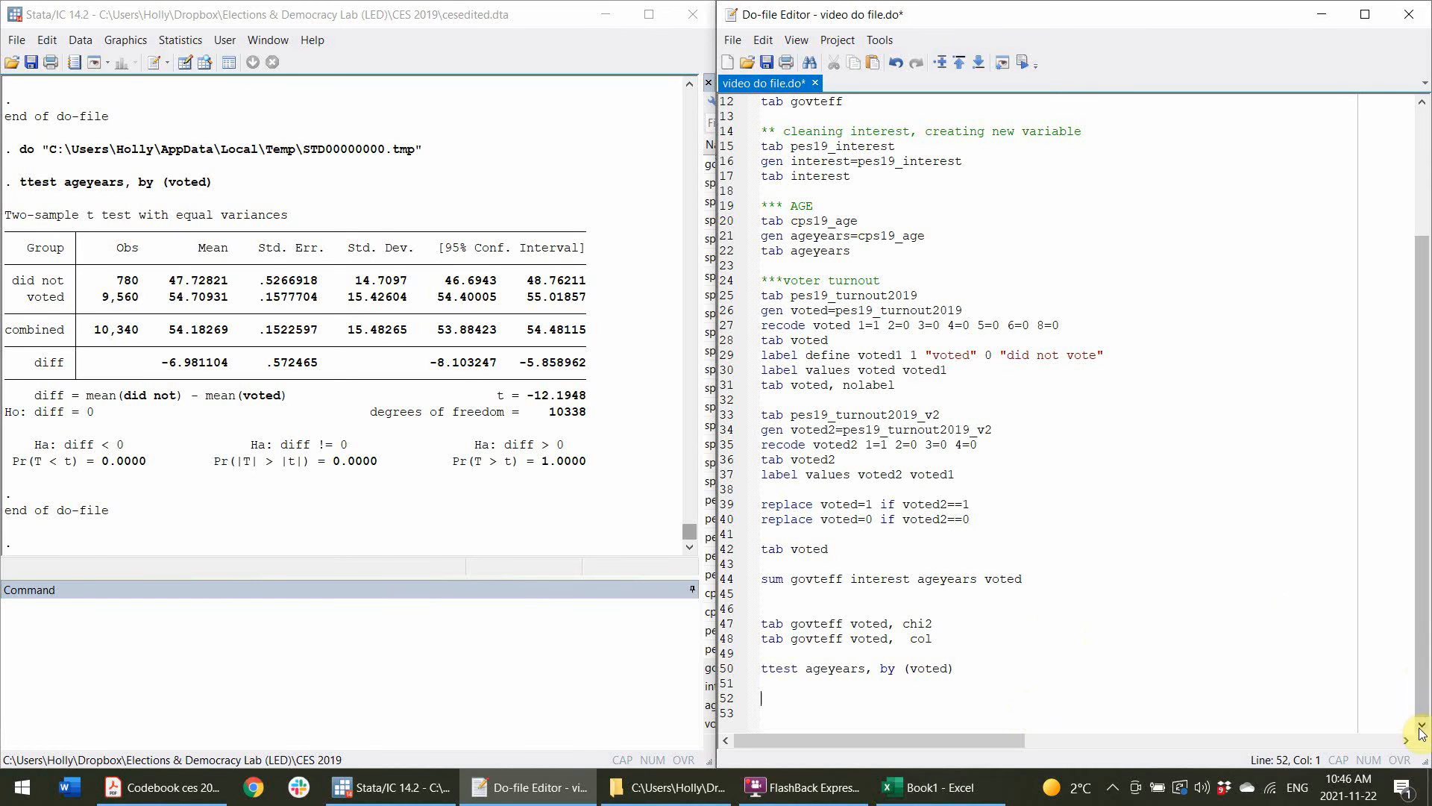
text(pwcorr)
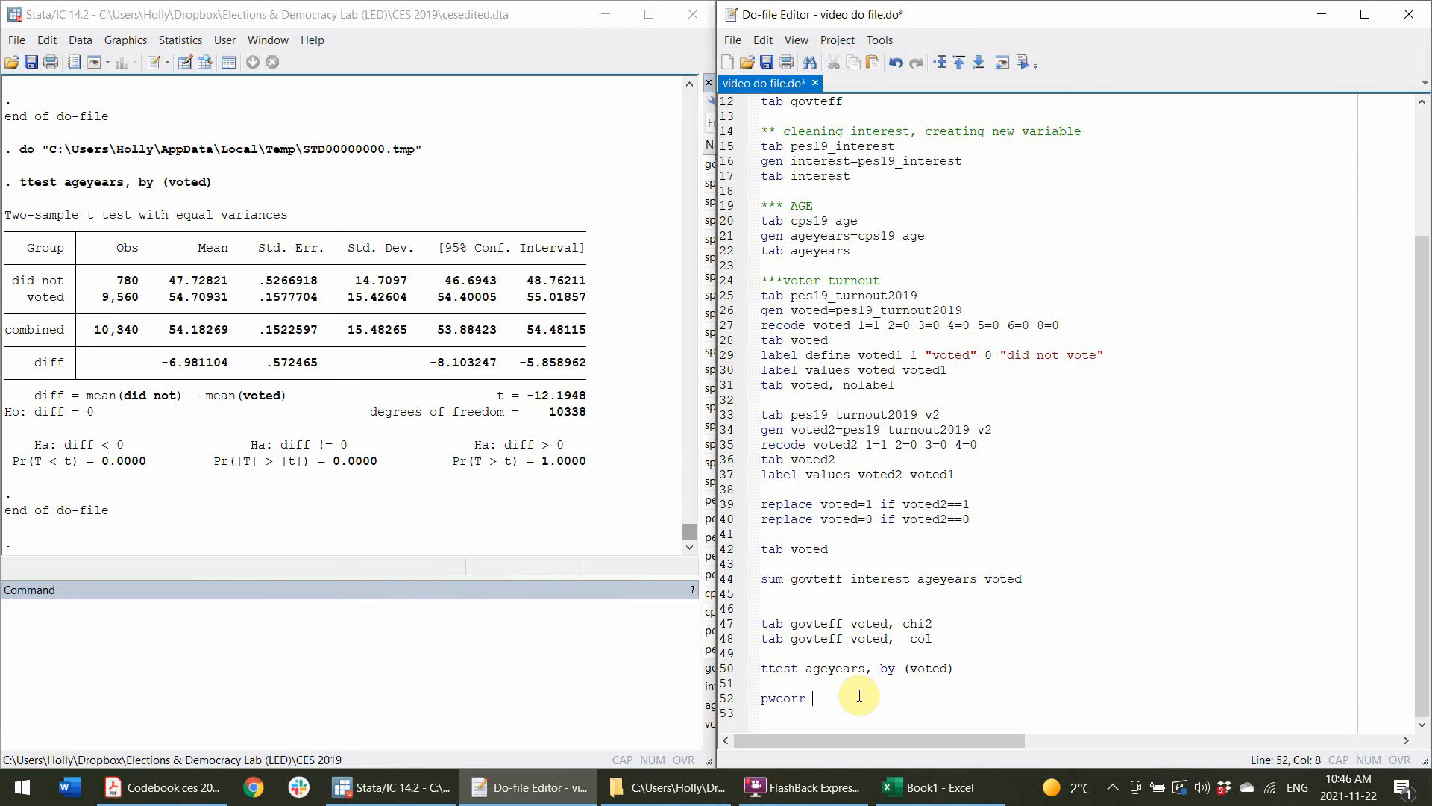
text( ageyears interest, sig)
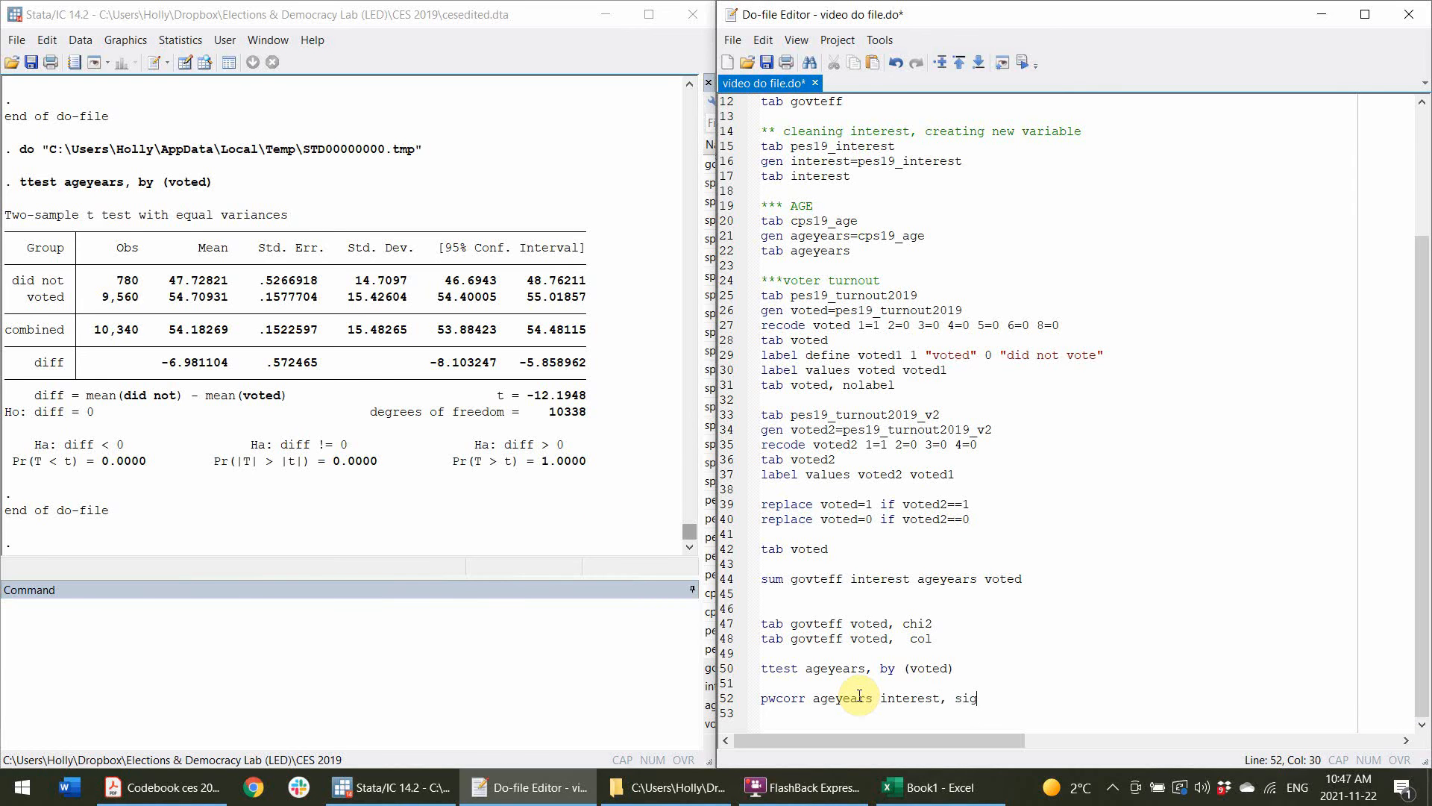
click(728, 699)
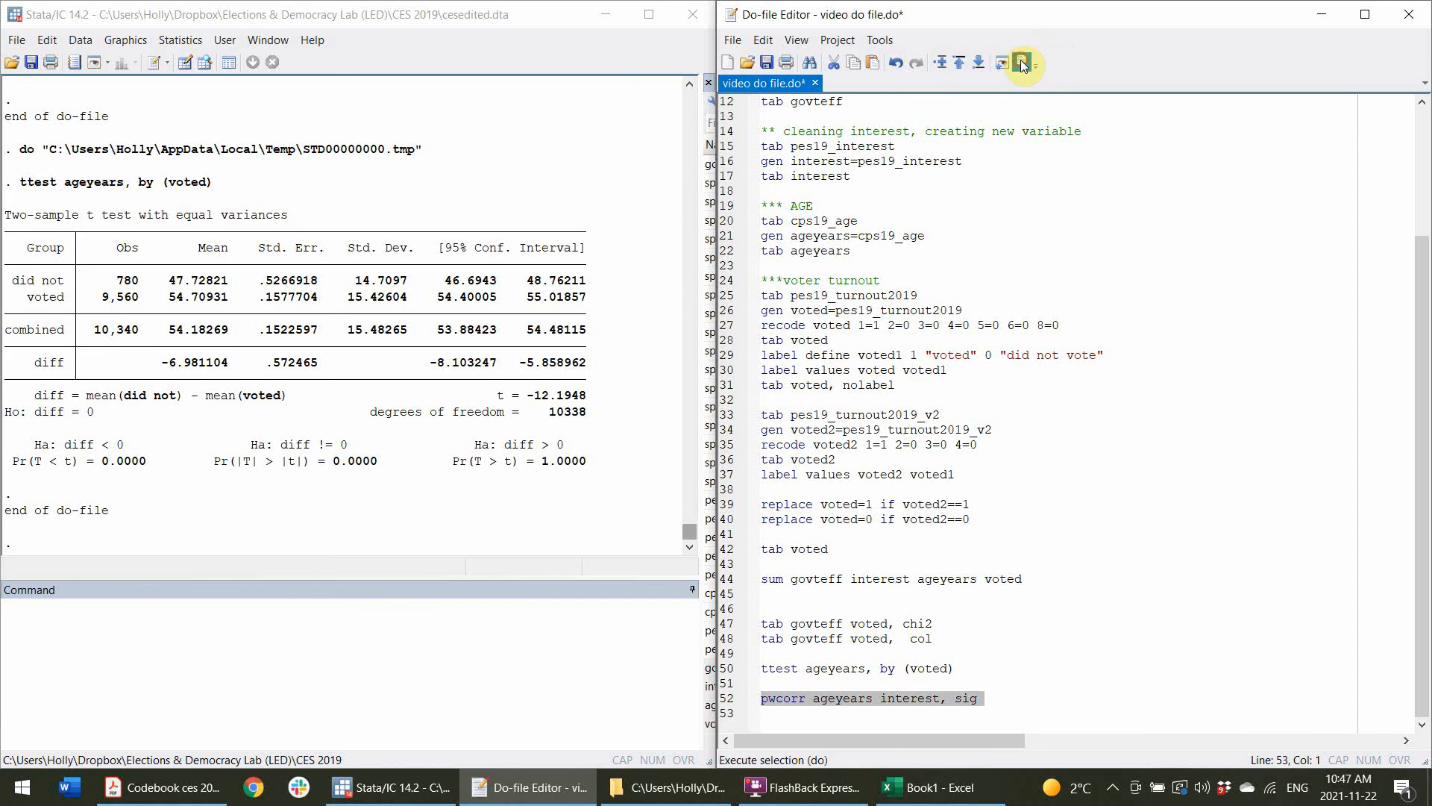
click(1022, 65)
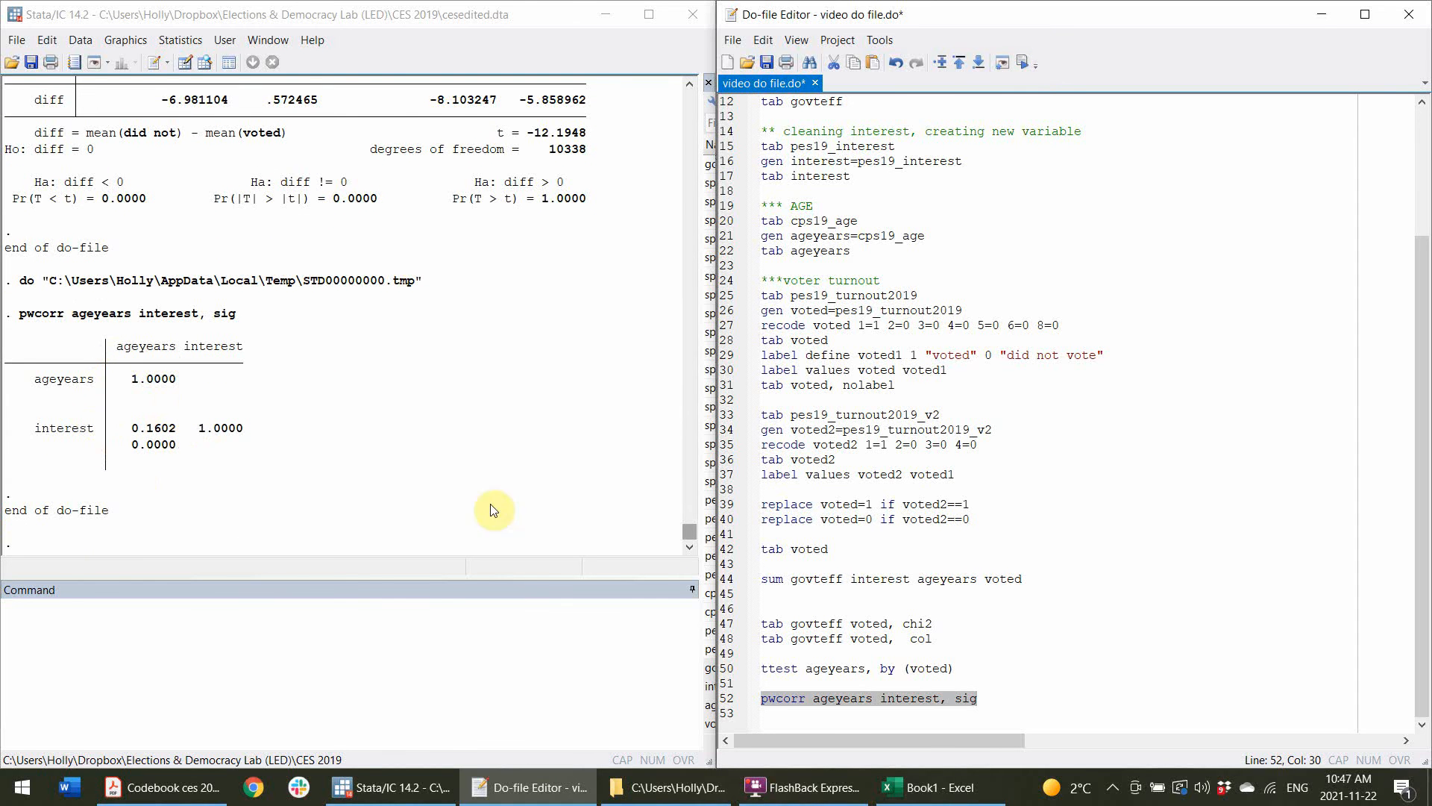
Examine the correlation coefficient and significance level in the pwcorr output.
drag(133, 428, 175, 445)
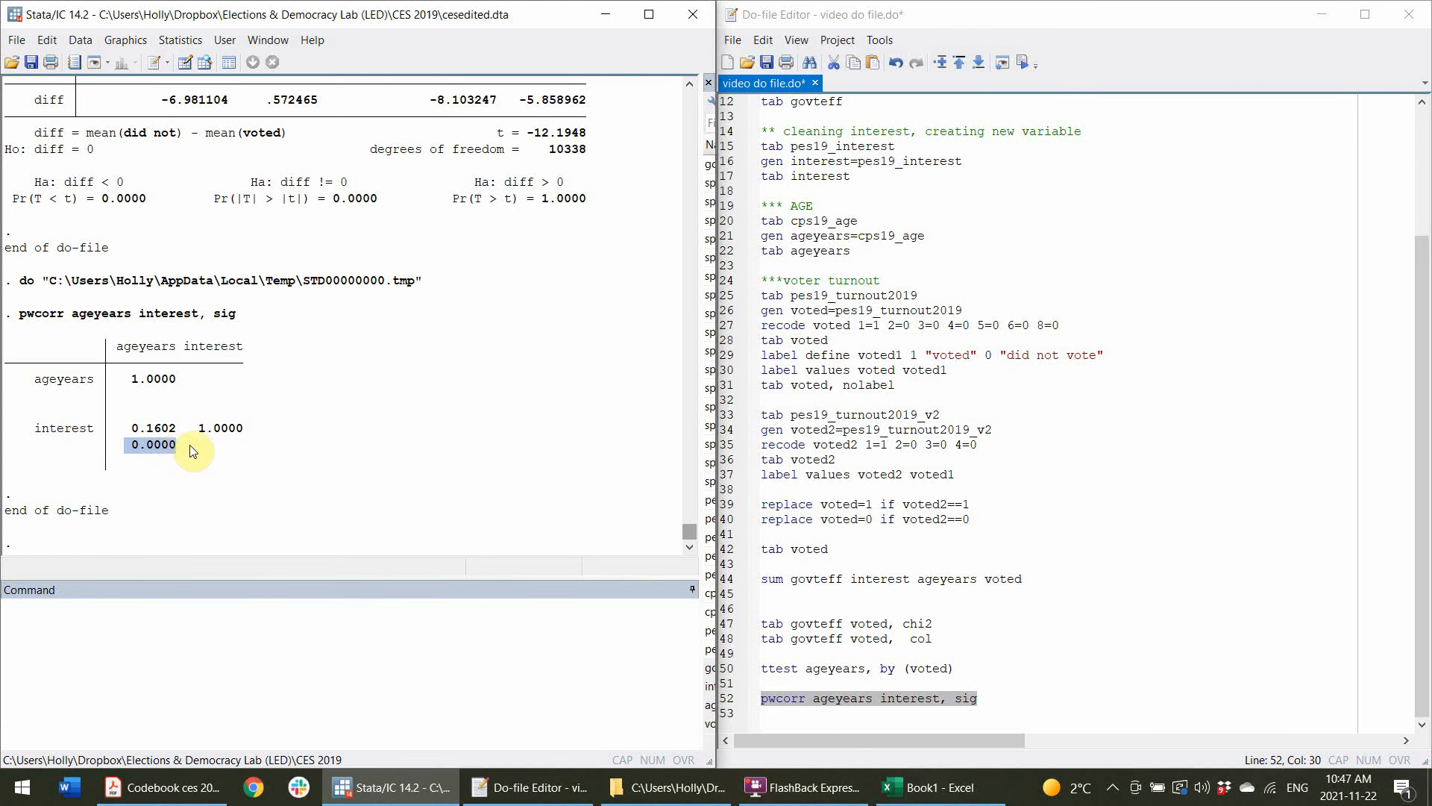
click(179, 450)
drag(132, 447, 178, 446)
click(284, 460)
Insert the comment ** Chi 2 (with cross tabs) above the cross-tabulation commands.
click(1005, 694)
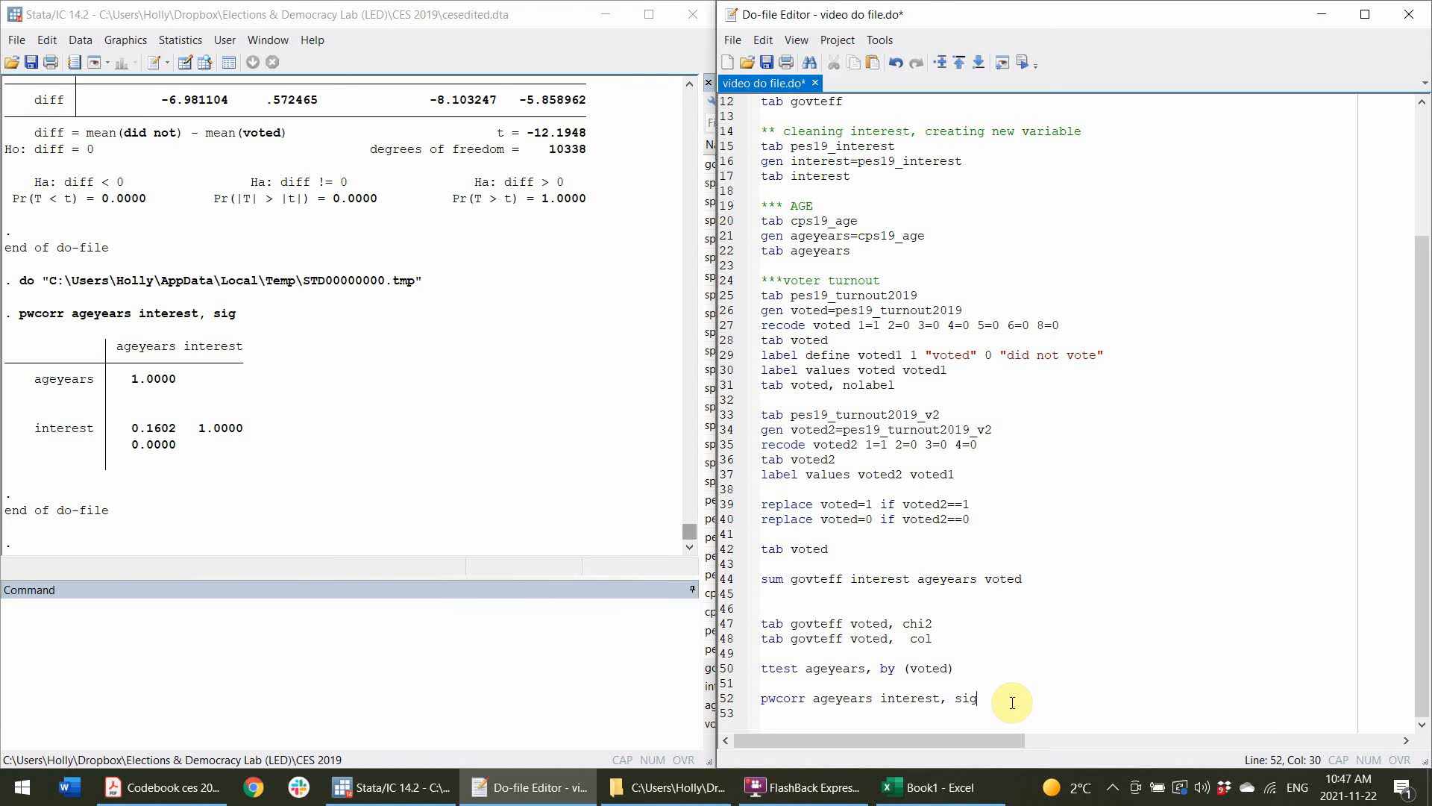
key(Return)
key(Return)
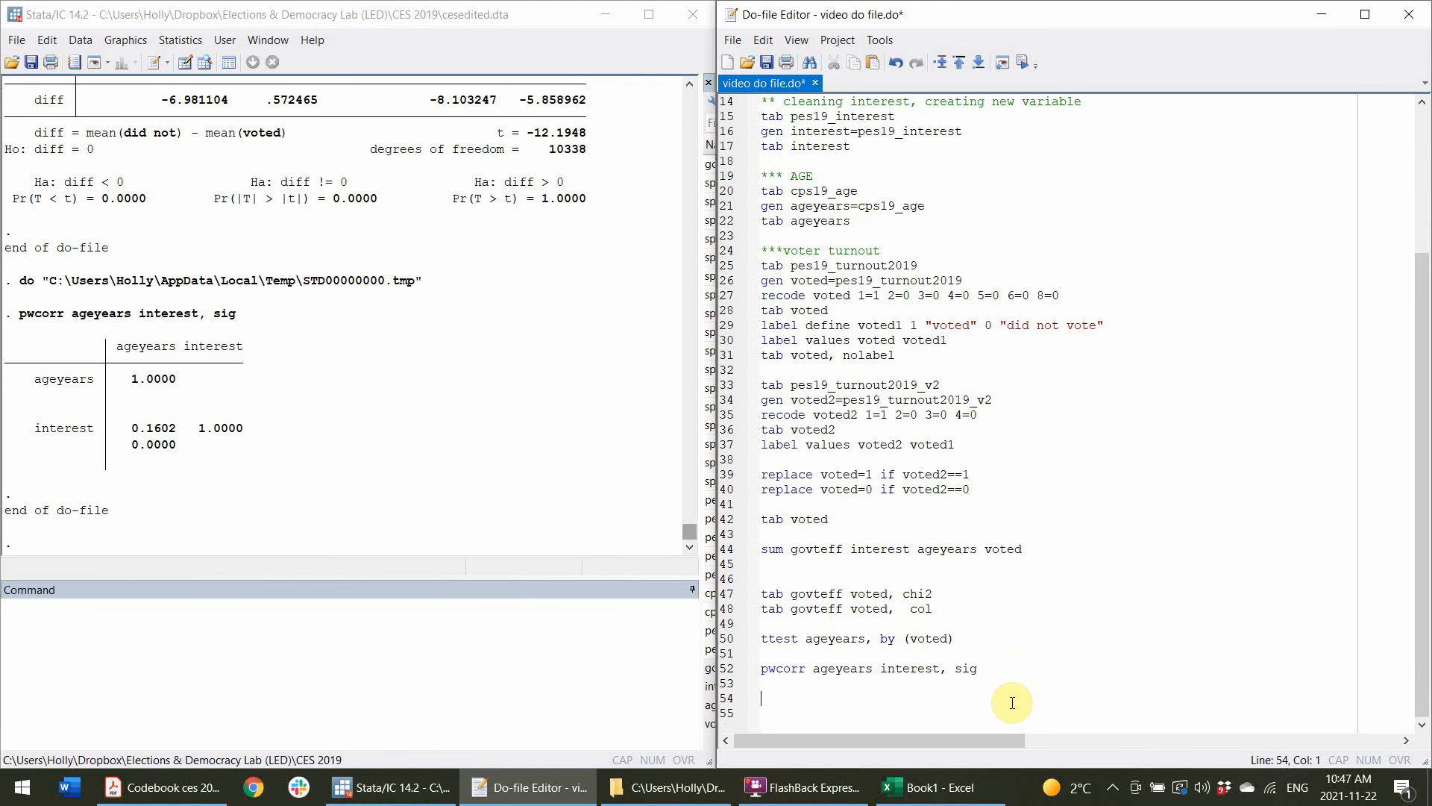
click(851, 576)
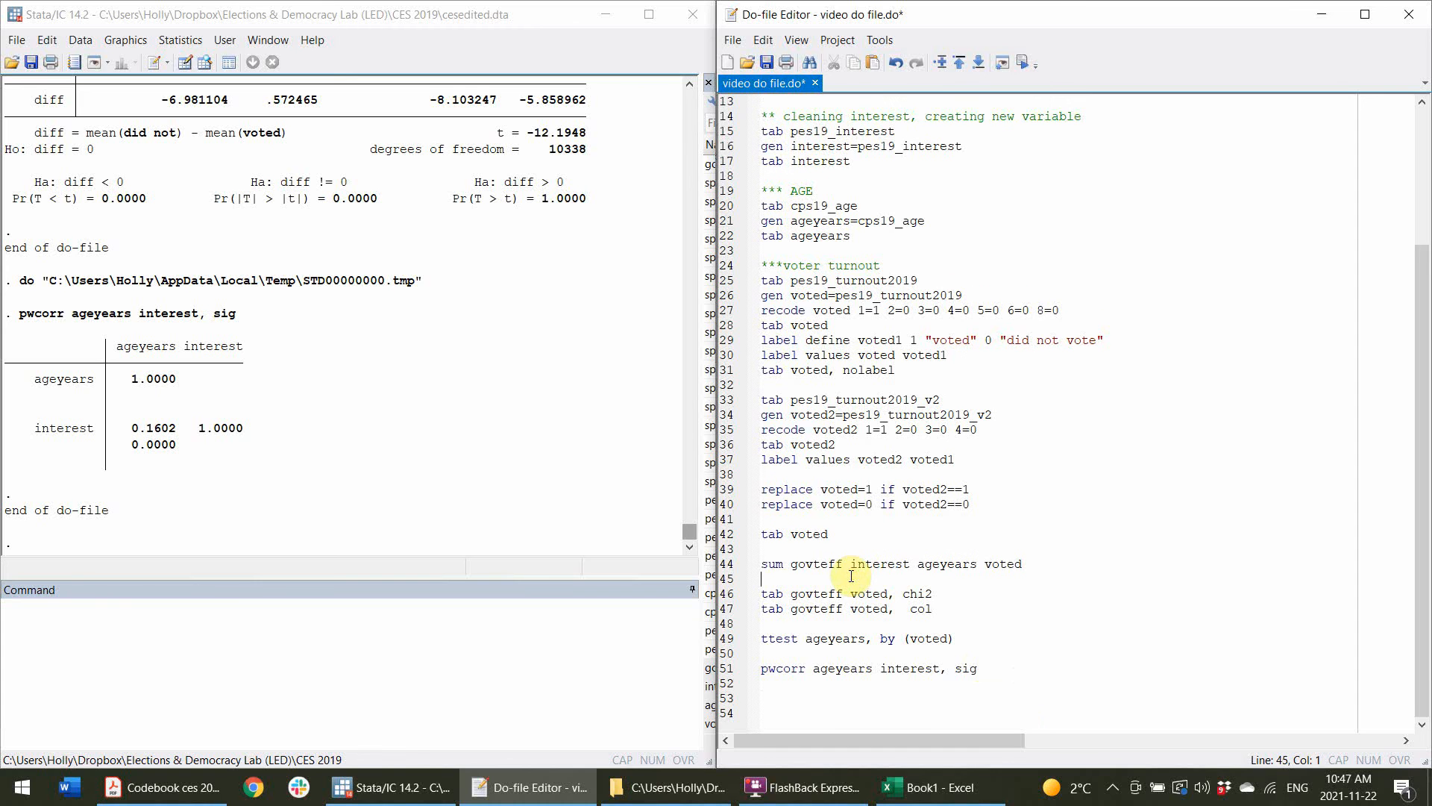
text(** )
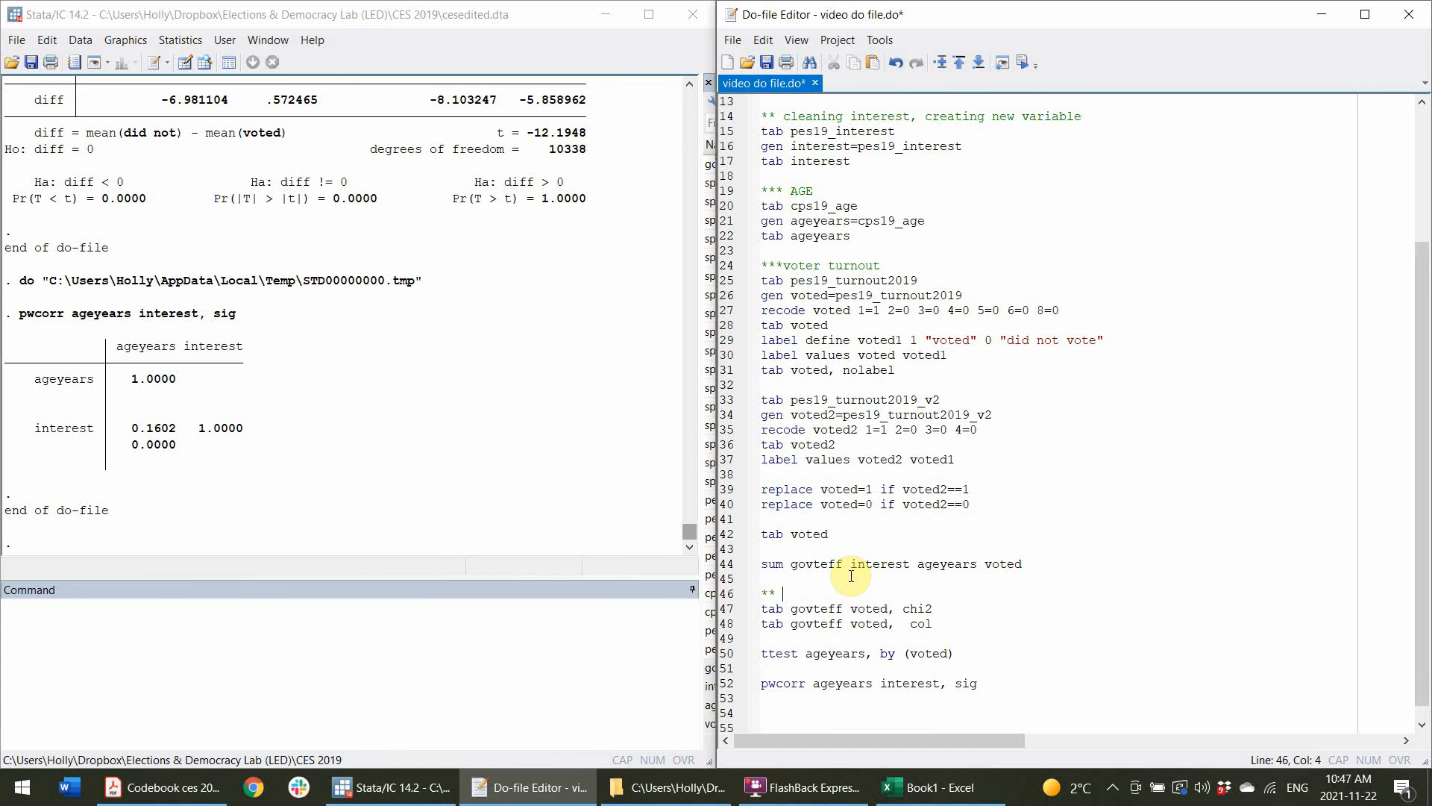
text(Chi 2 (with cross tabs))
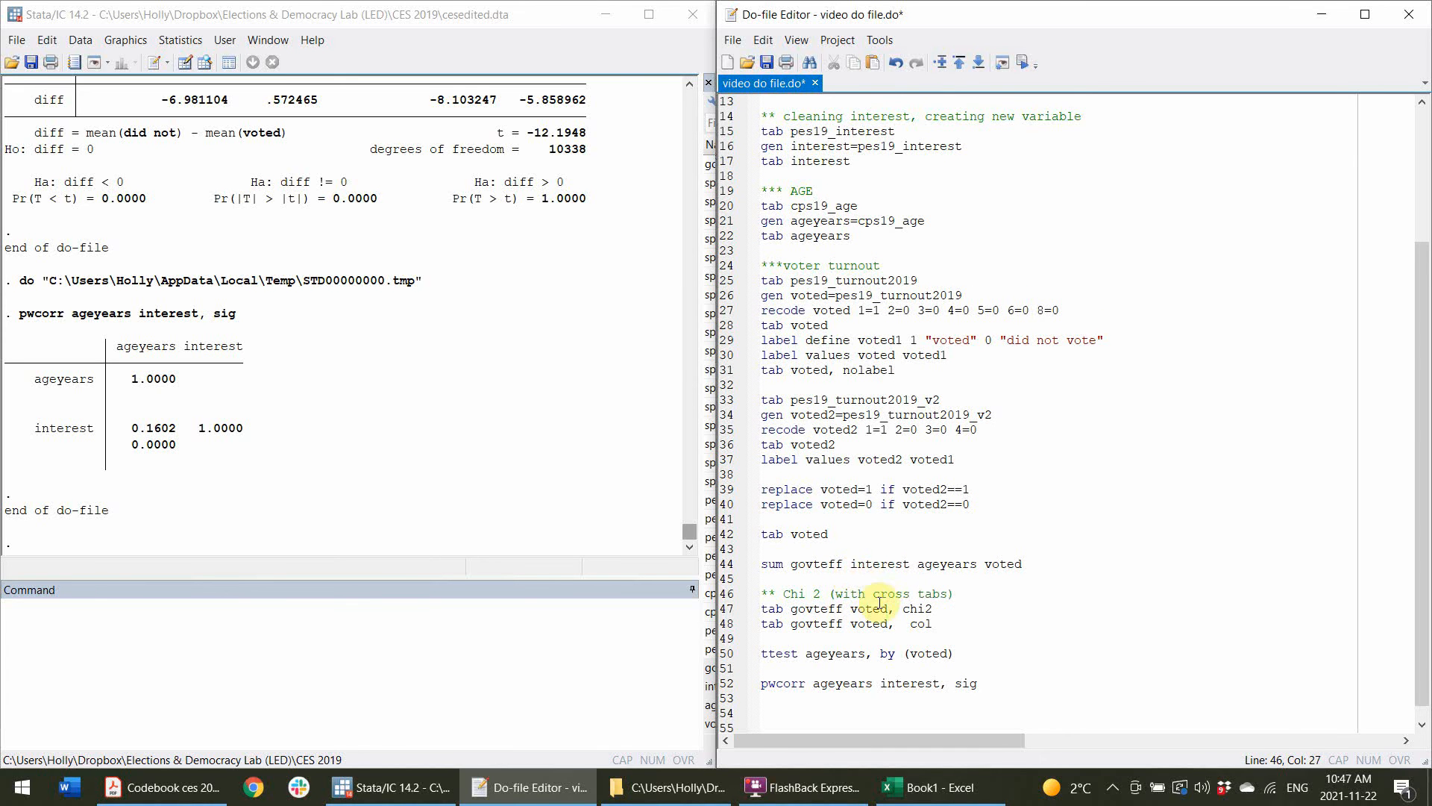
Add the comments ** T test and ** Correlation above the ttest and pwcorr lines.
click(848, 635)
key(Return)
text(** T test)
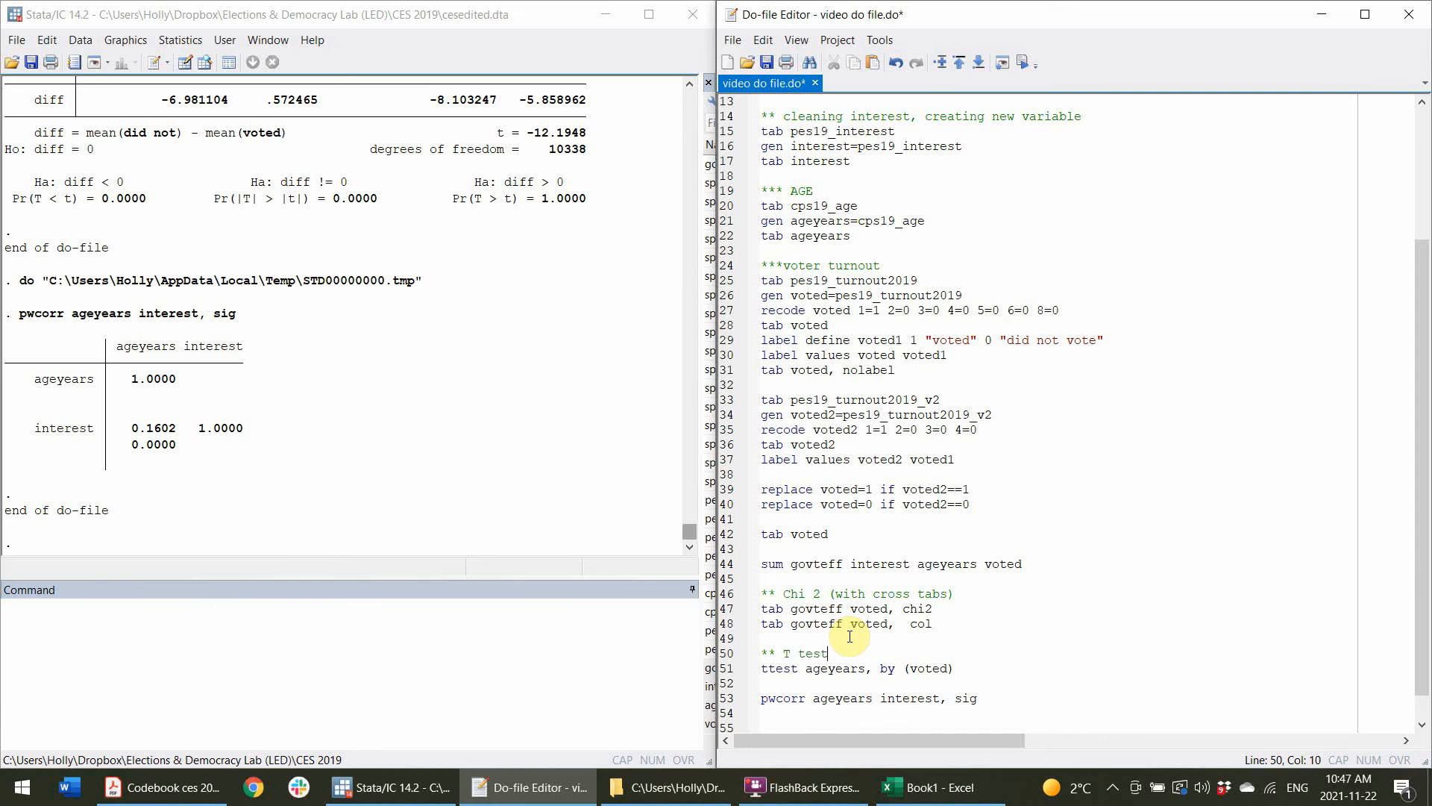
click(825, 682)
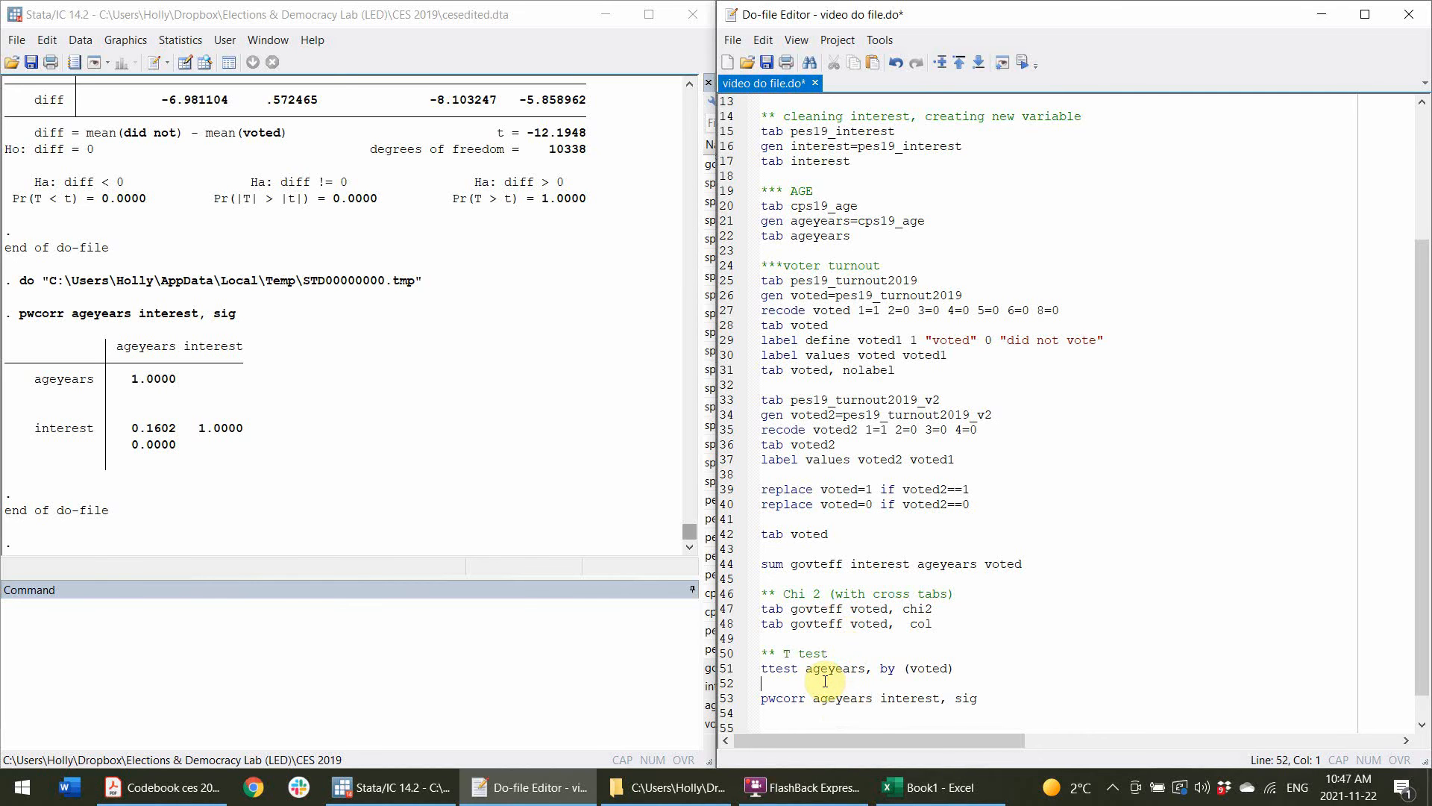
key(Return)
text(** Correlation)
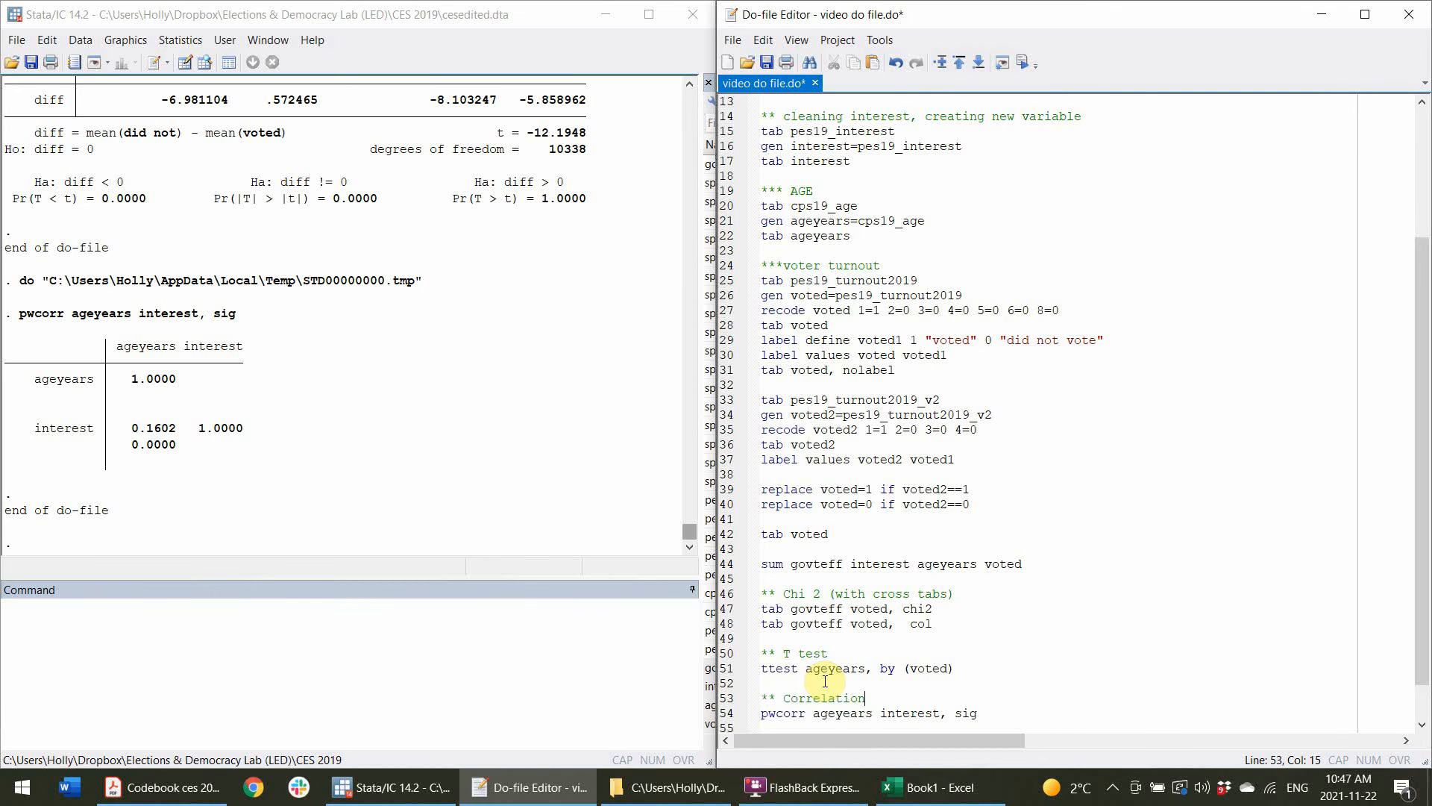
Write graph bar voted, cover(govteff) on a new line at the end of the do-file.
scroll(904, 625, down, 1)
key(Down)
key(Down)
key(Down)
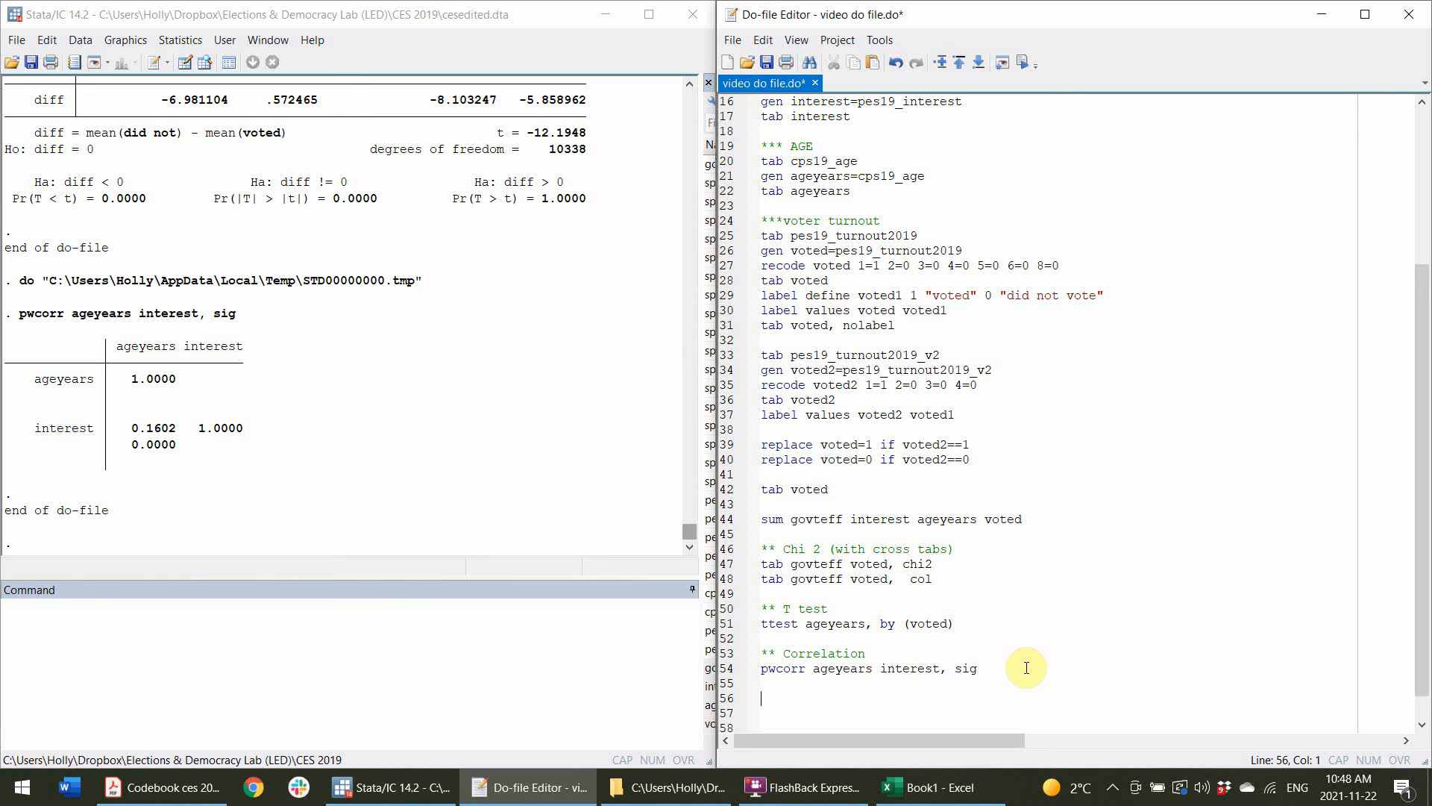
text(graph bar voted, cover )
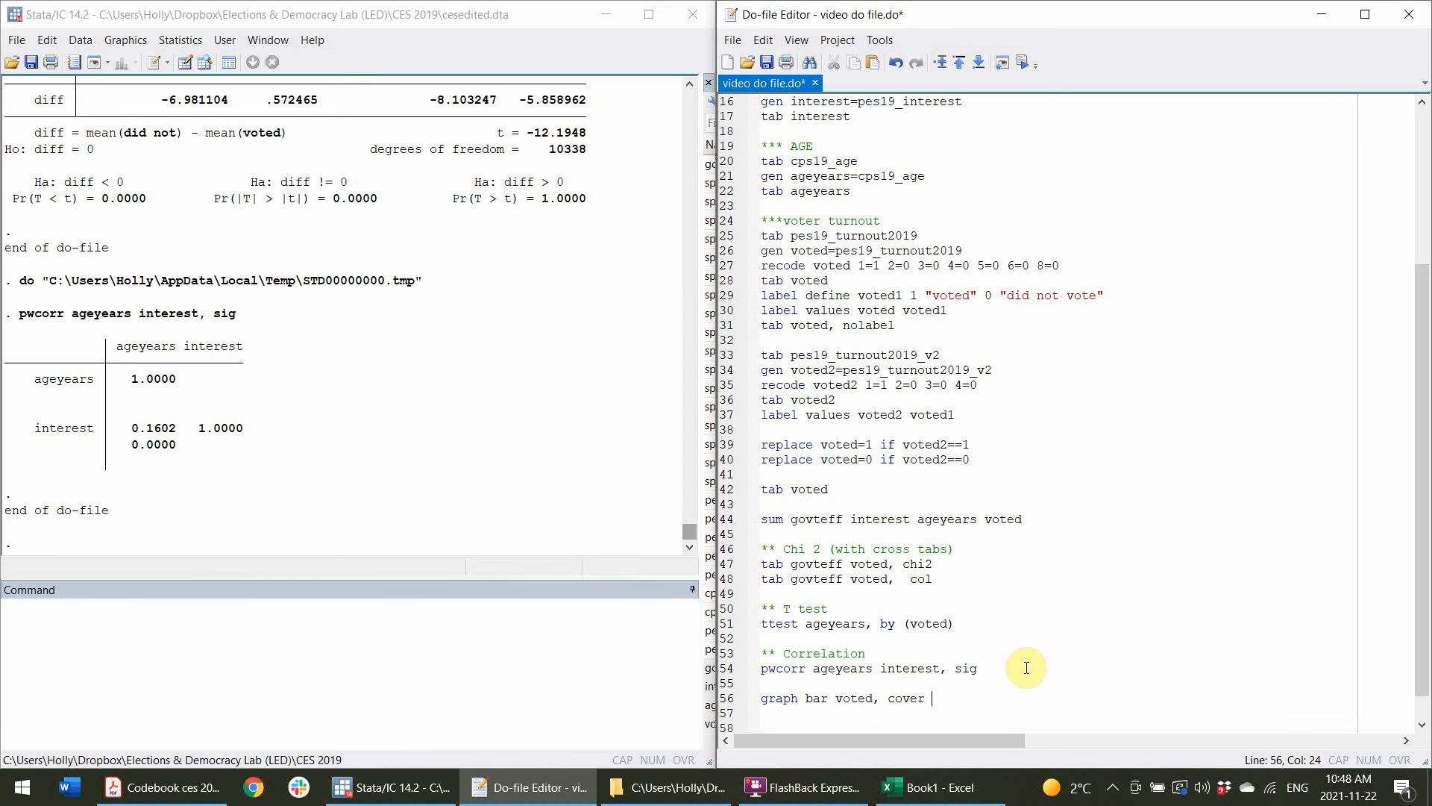
text(()
double_click(805, 564)
key(ctrl+c)
click(996, 698)
key(ctrl+v)
text())
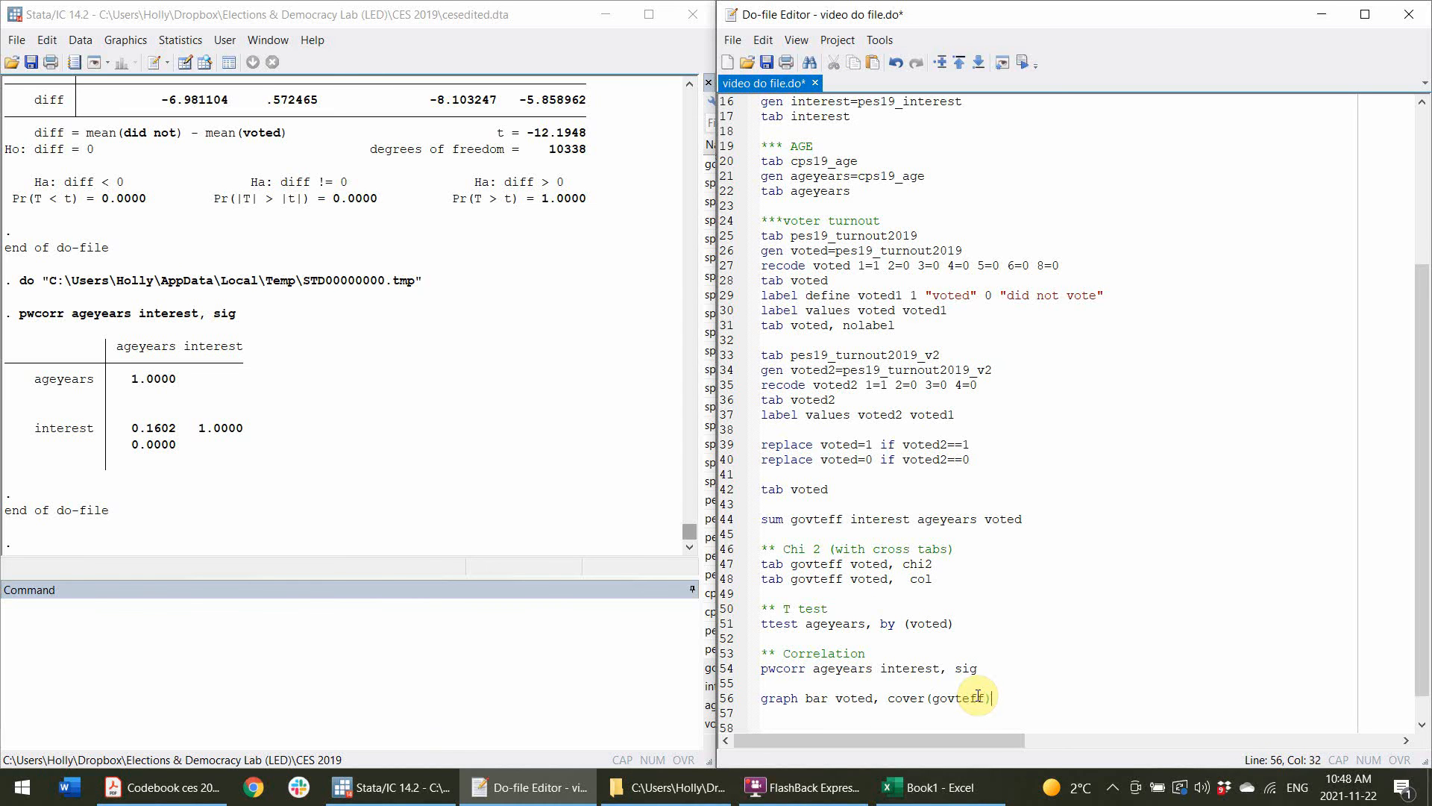
Try to run the graph bar line.
click(730, 715)
click(735, 686)
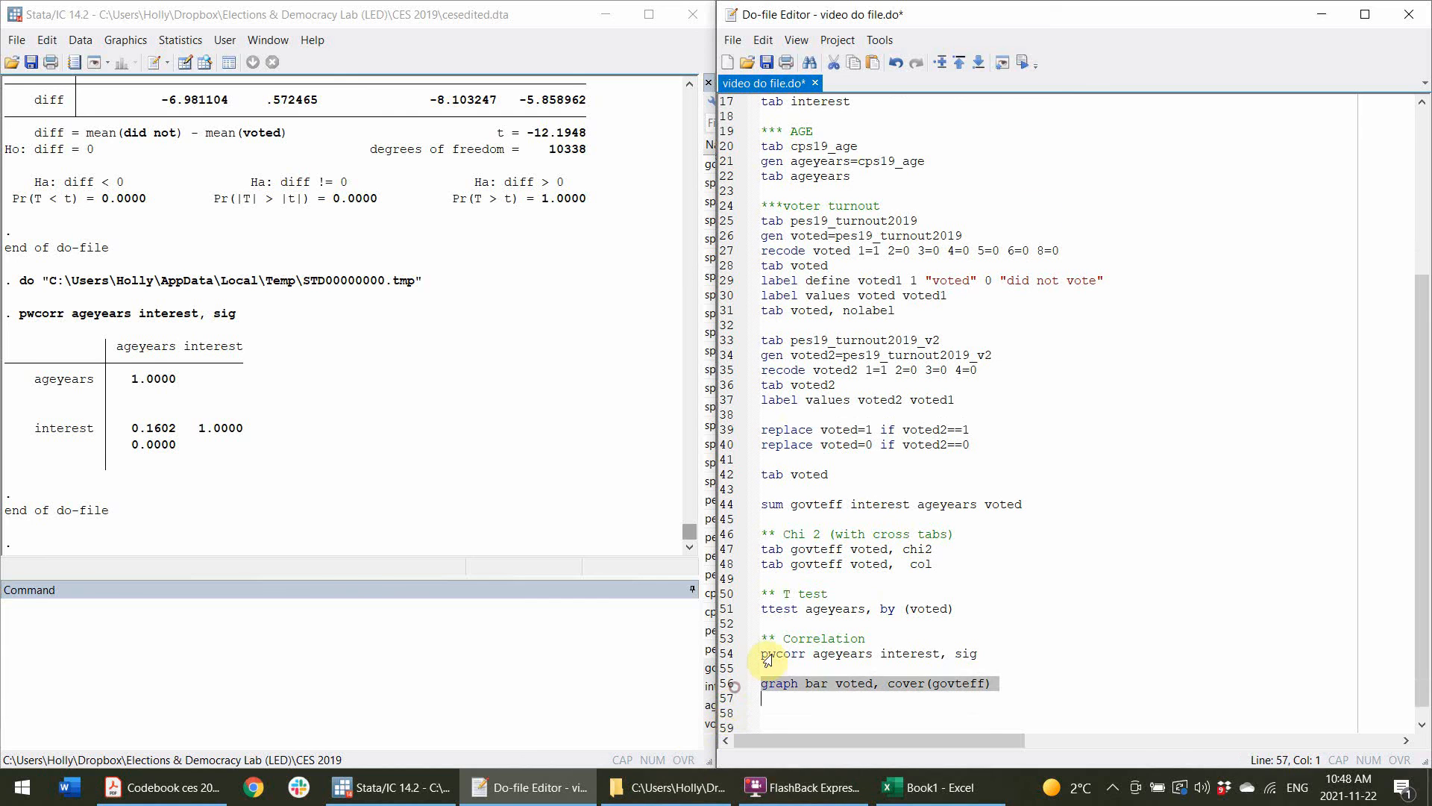
click(1023, 62)
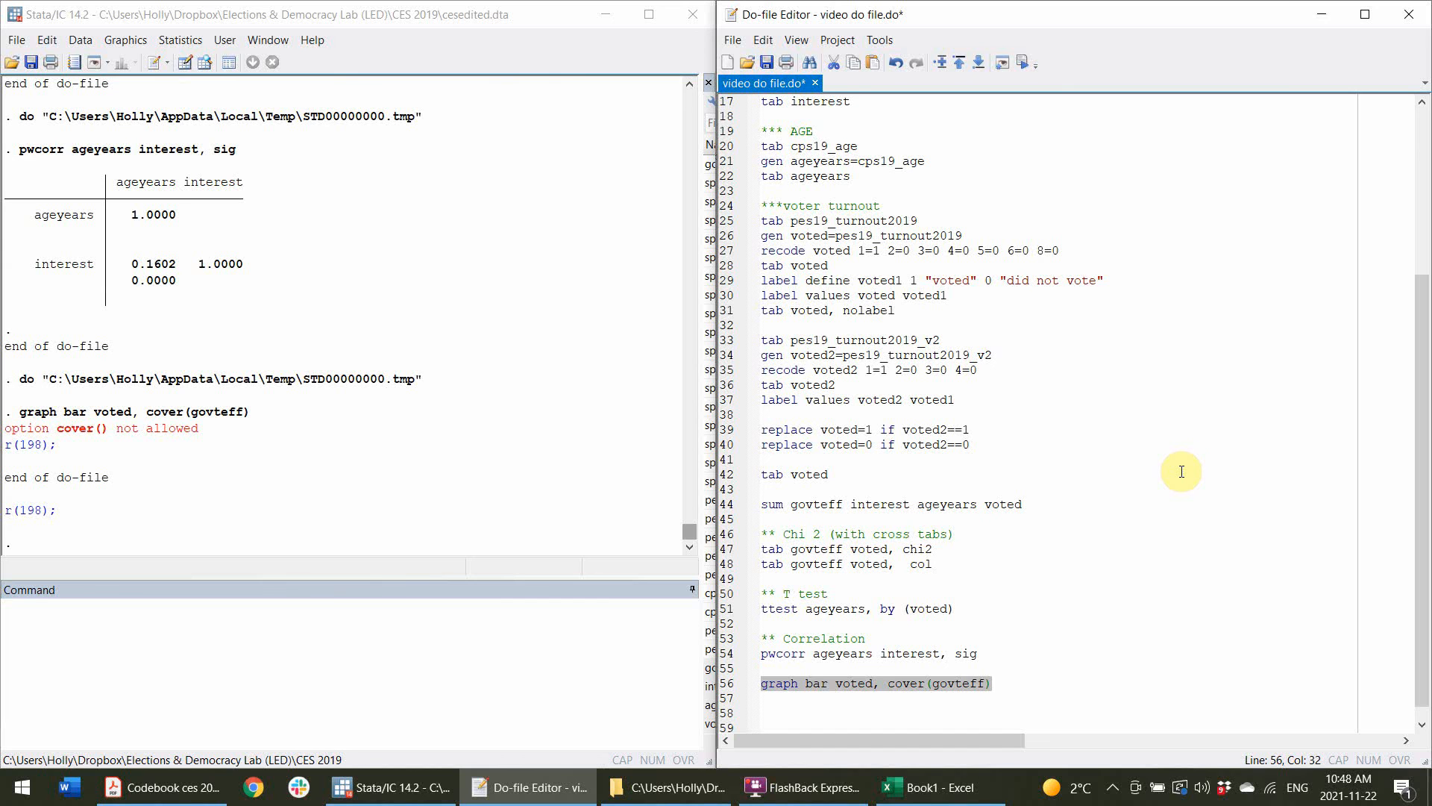
Change the graph option to over(govteff), run the bar graph command and resize the graph window.
click(896, 683)
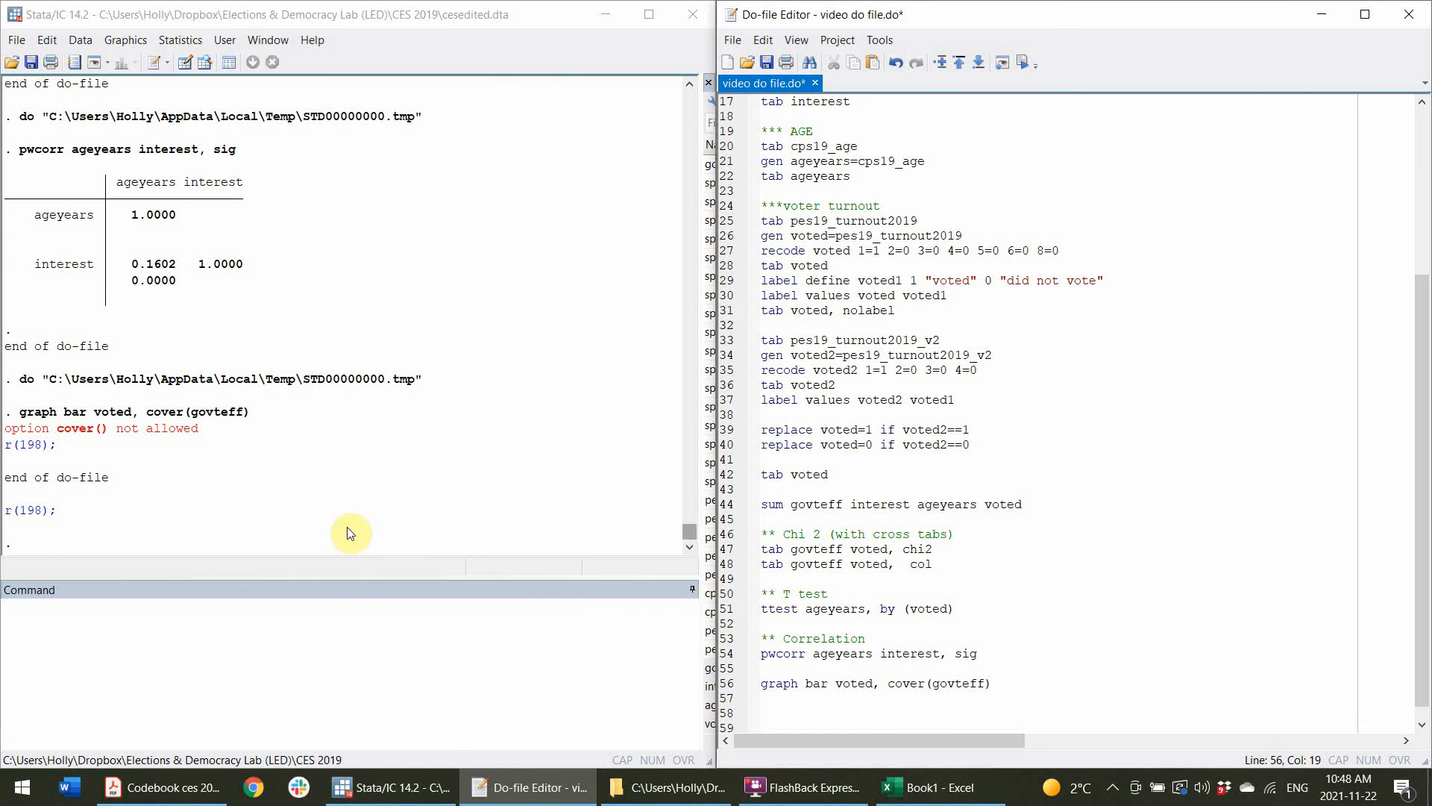
drag(69, 430, 94, 429)
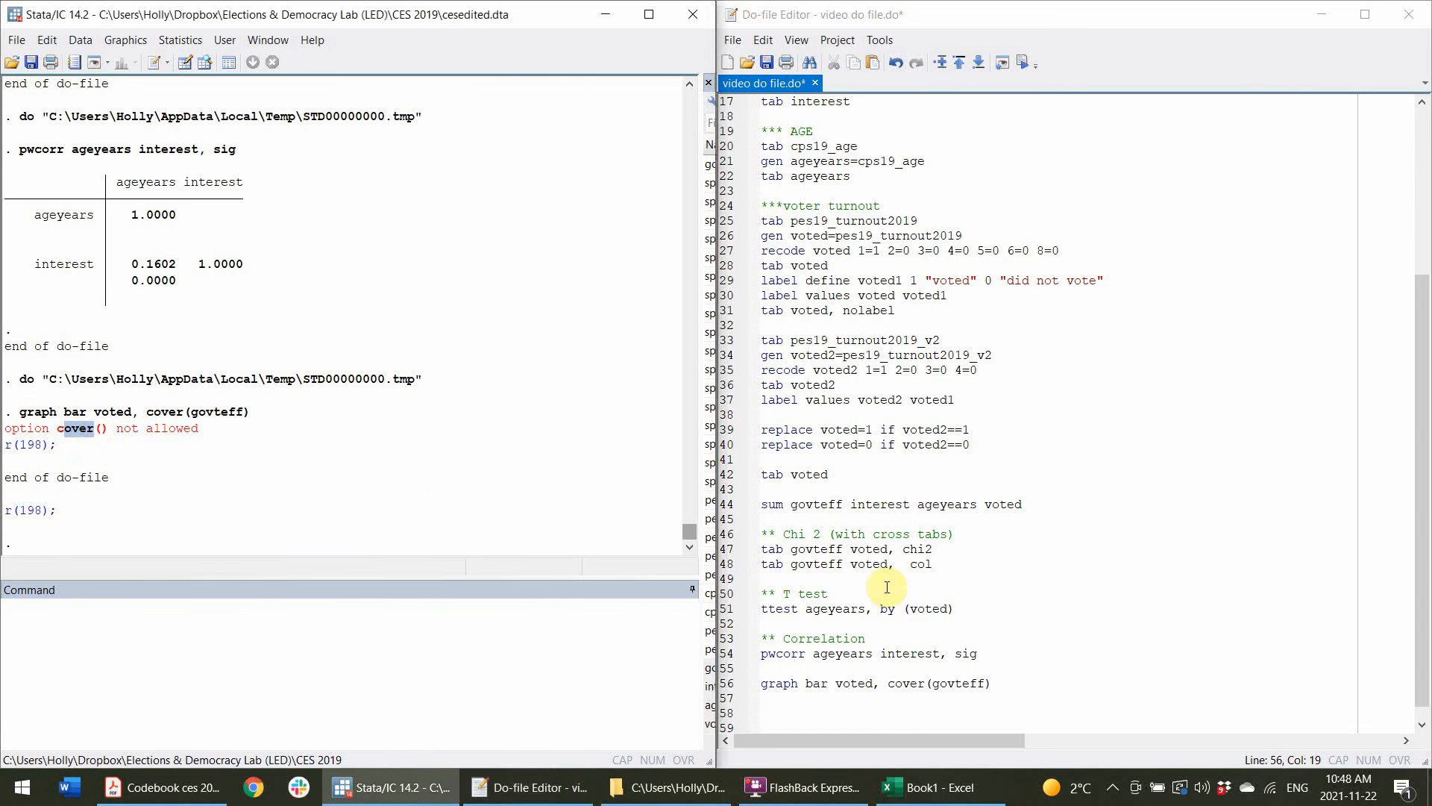
click(888, 684)
key(BackSpace)
click(730, 684)
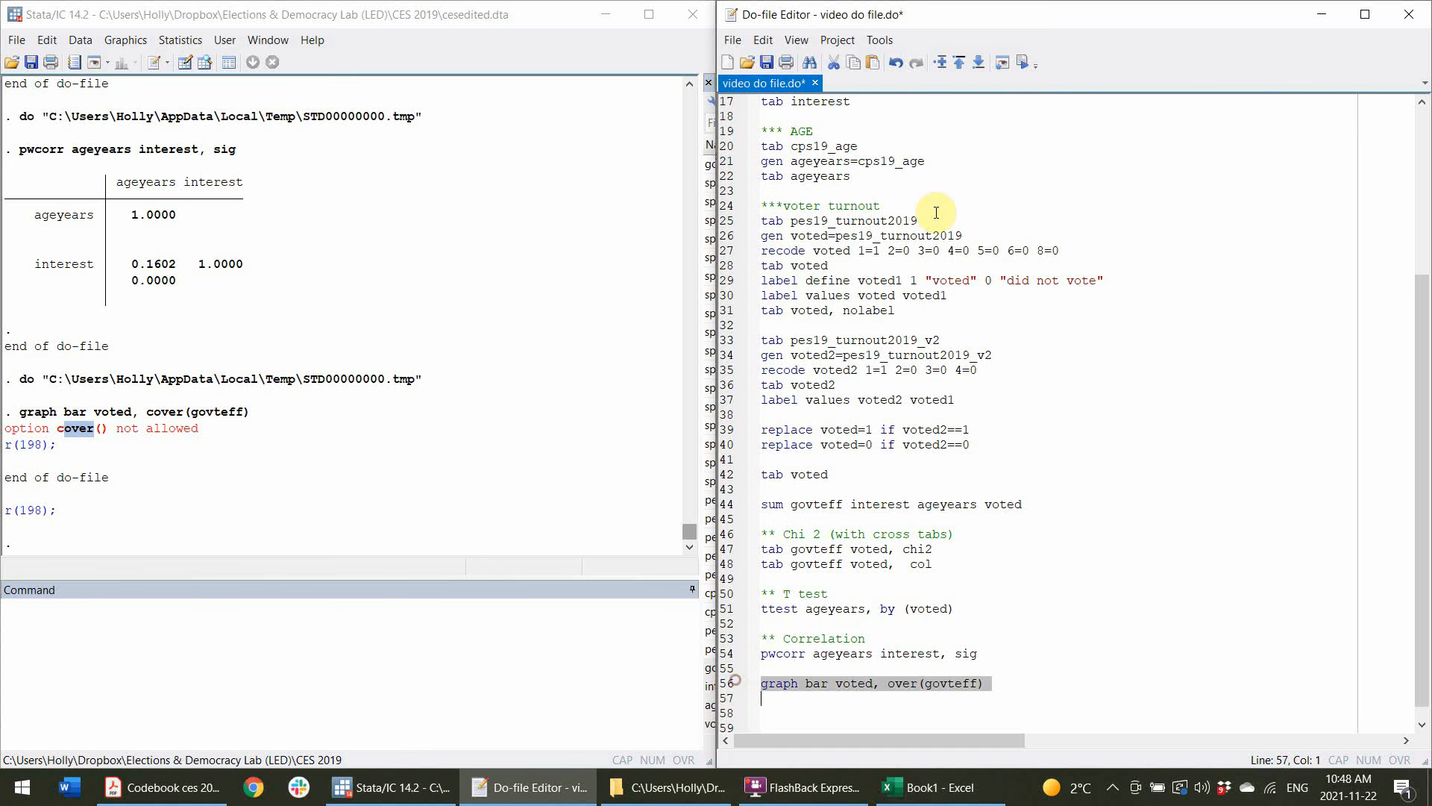
click(1028, 59)
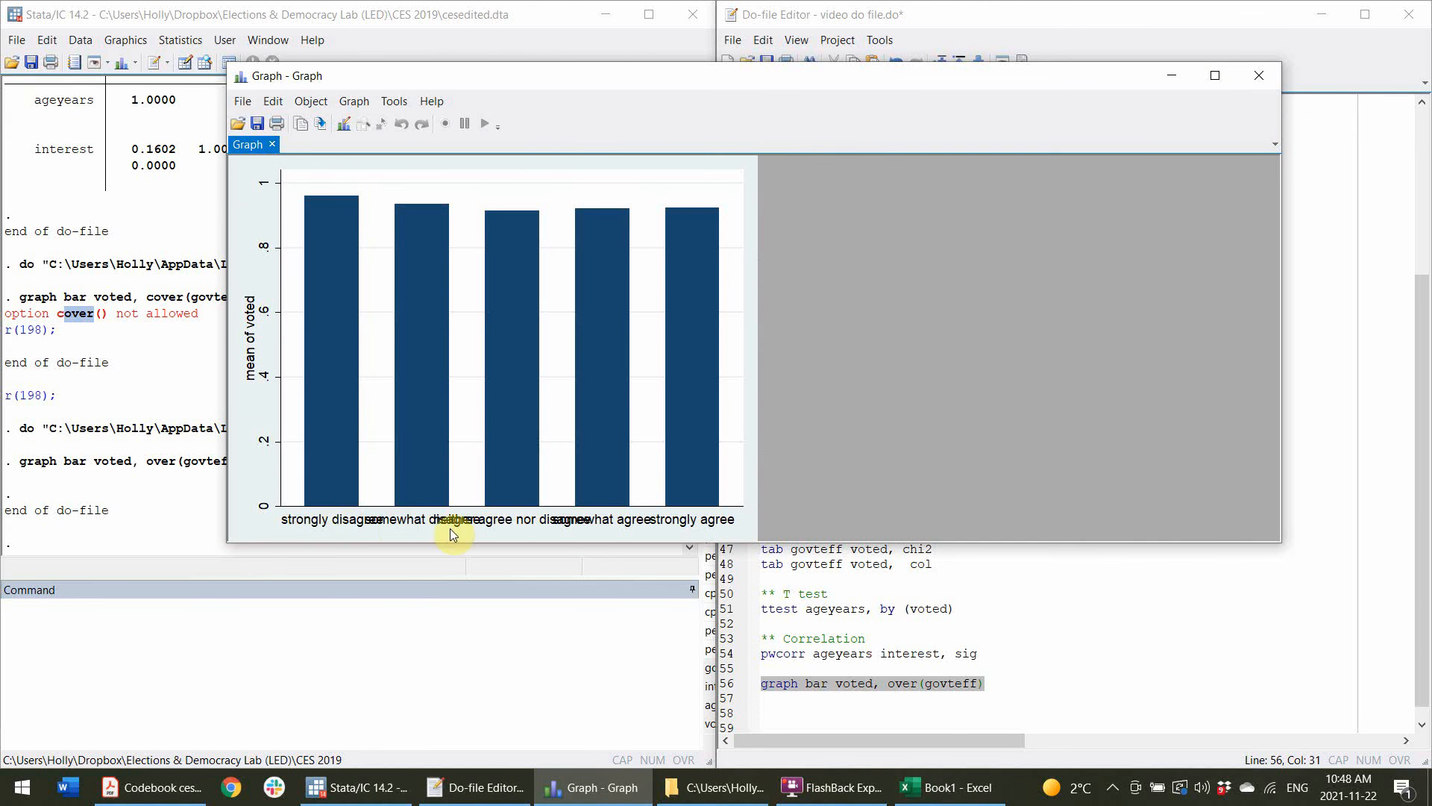
drag(712, 543, 579, 500)
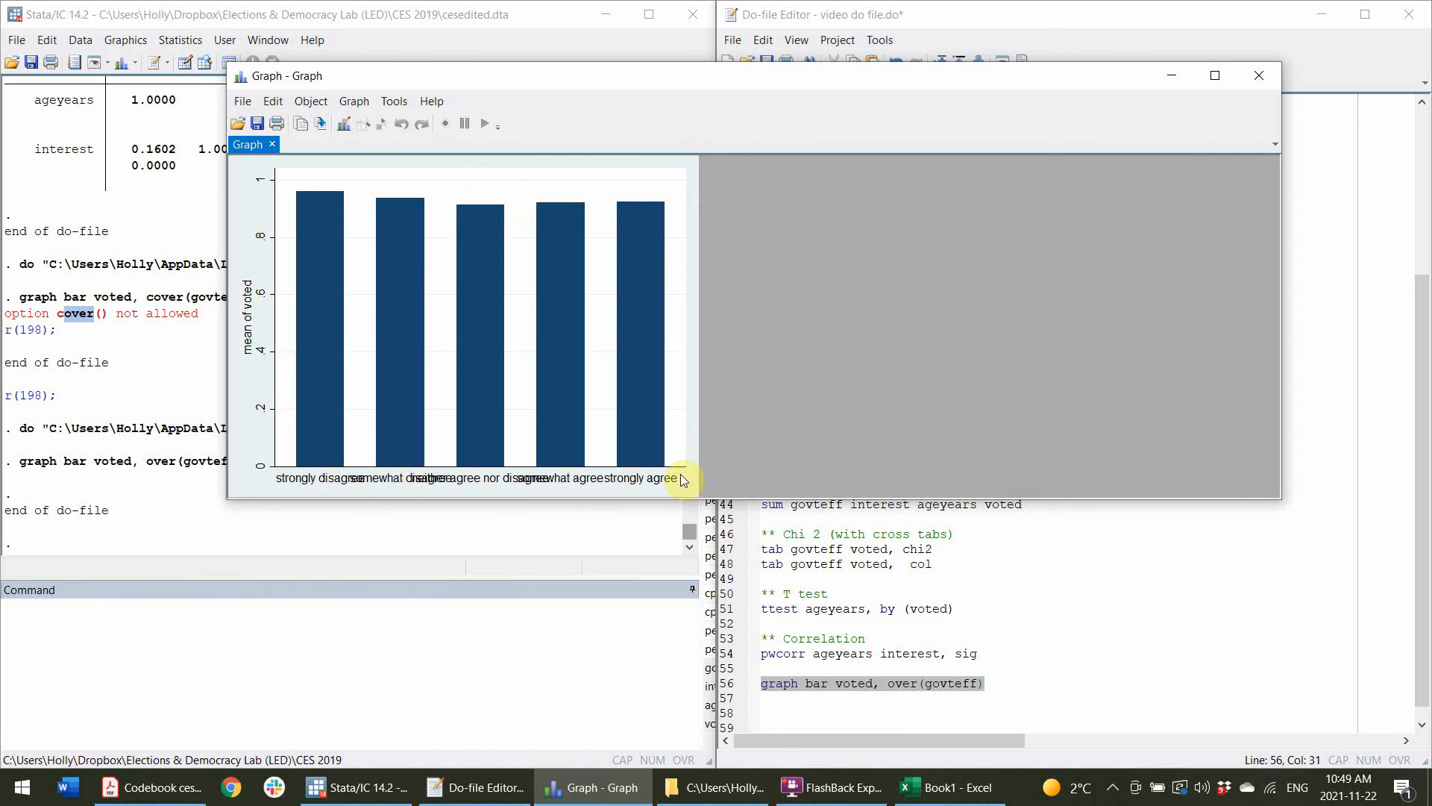
Close the bar graph window.
click(976, 699)
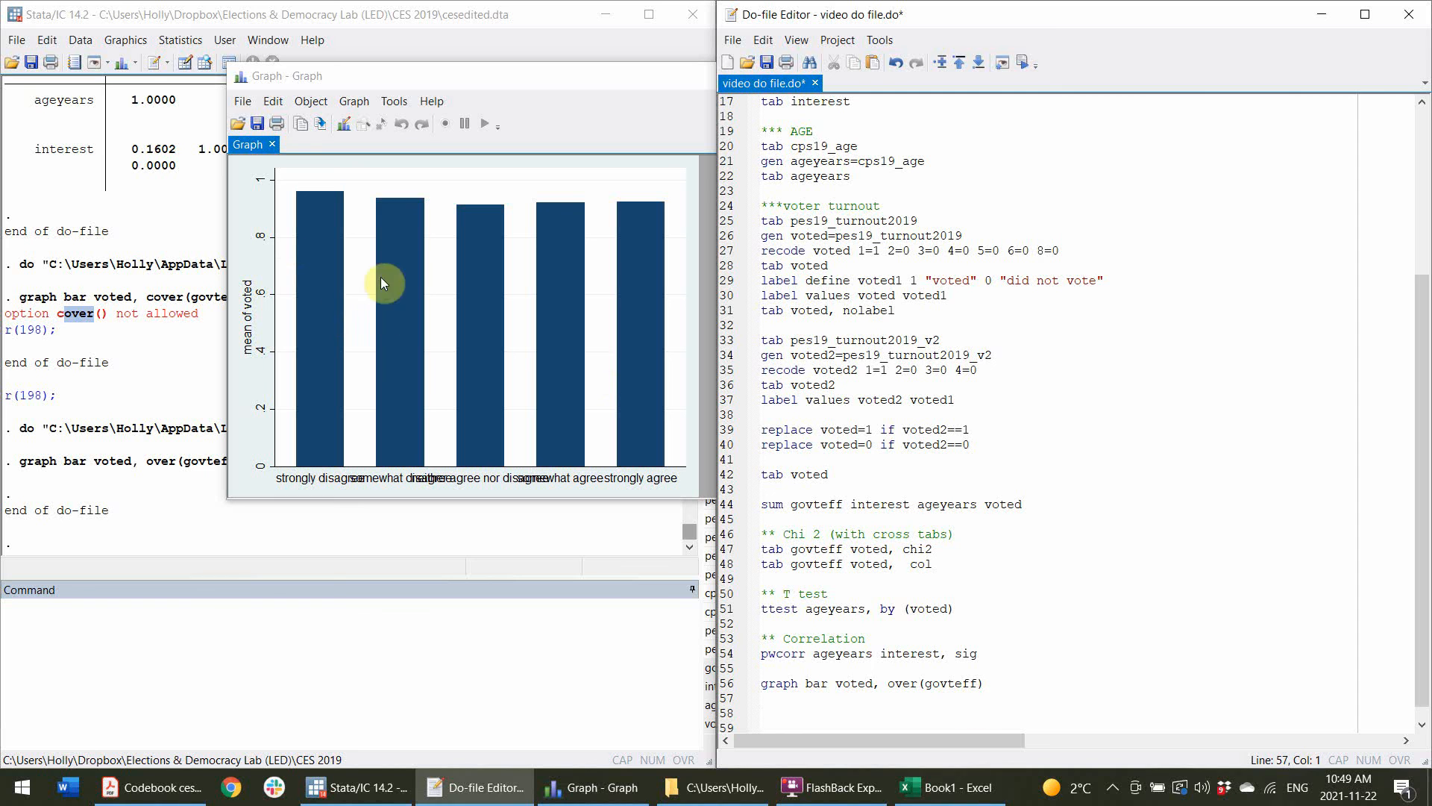
click(1122, 666)
click(459, 80)
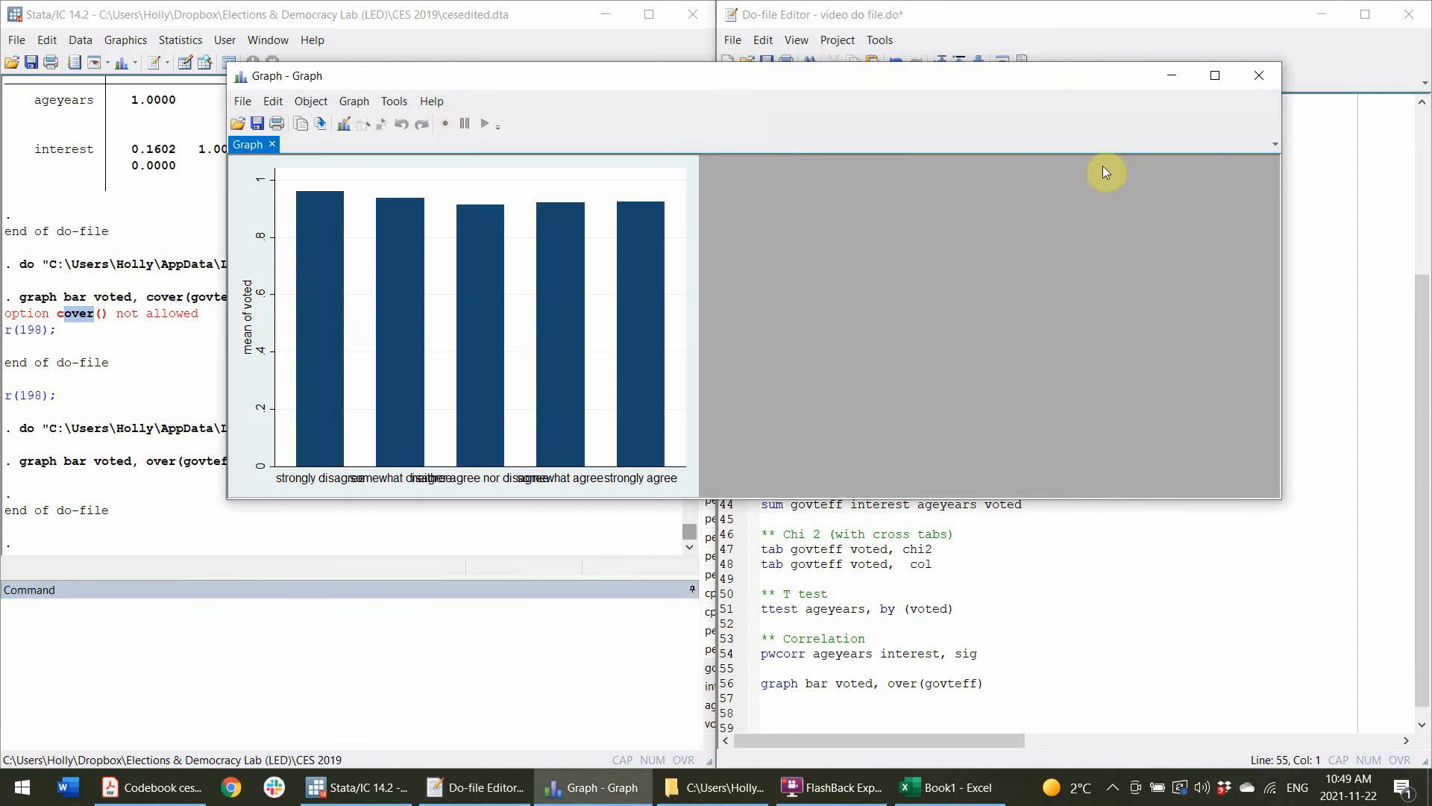
click(1264, 75)
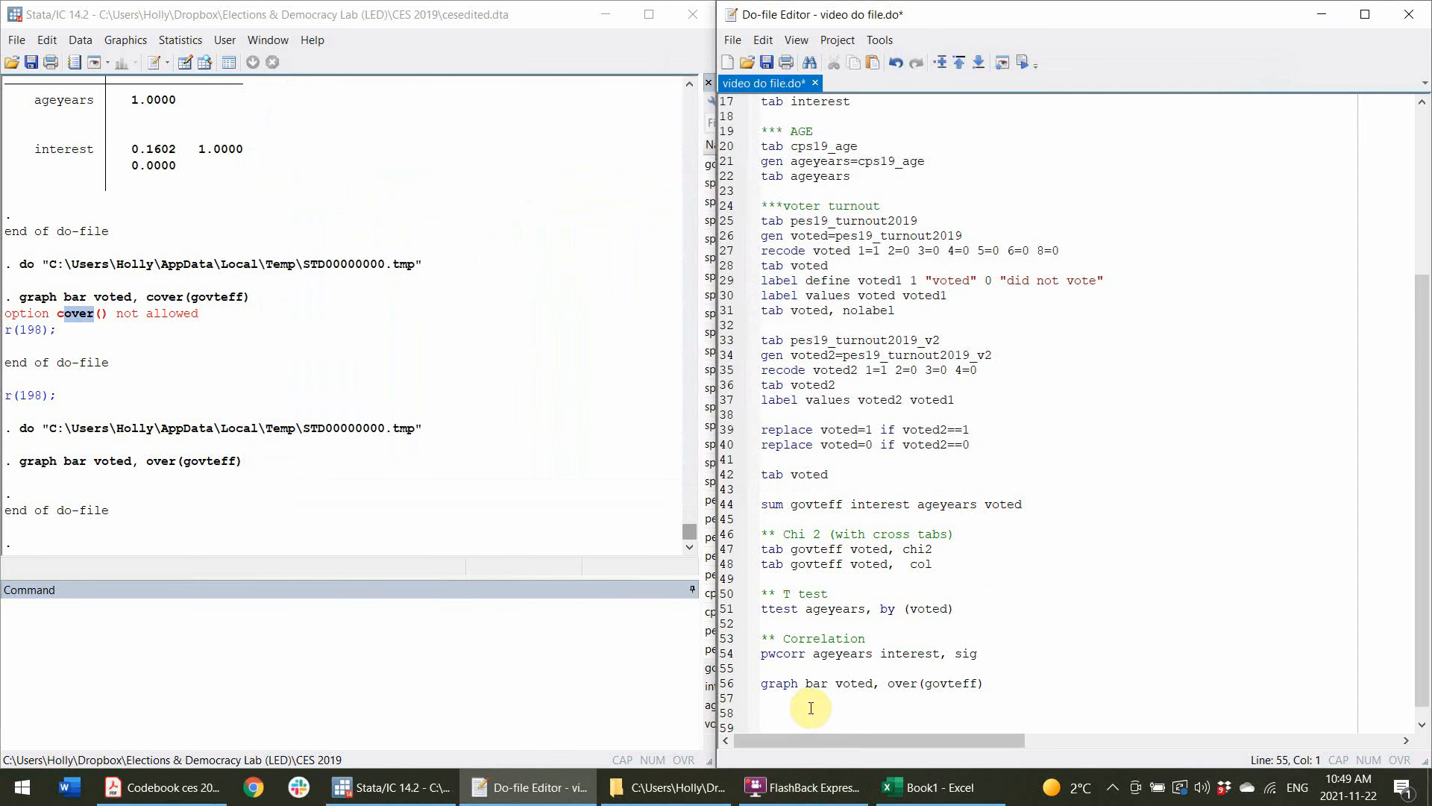
Write graph box interest, over(voted) on a new line below the bar graph command.
click(806, 701)
text(graph box inter)
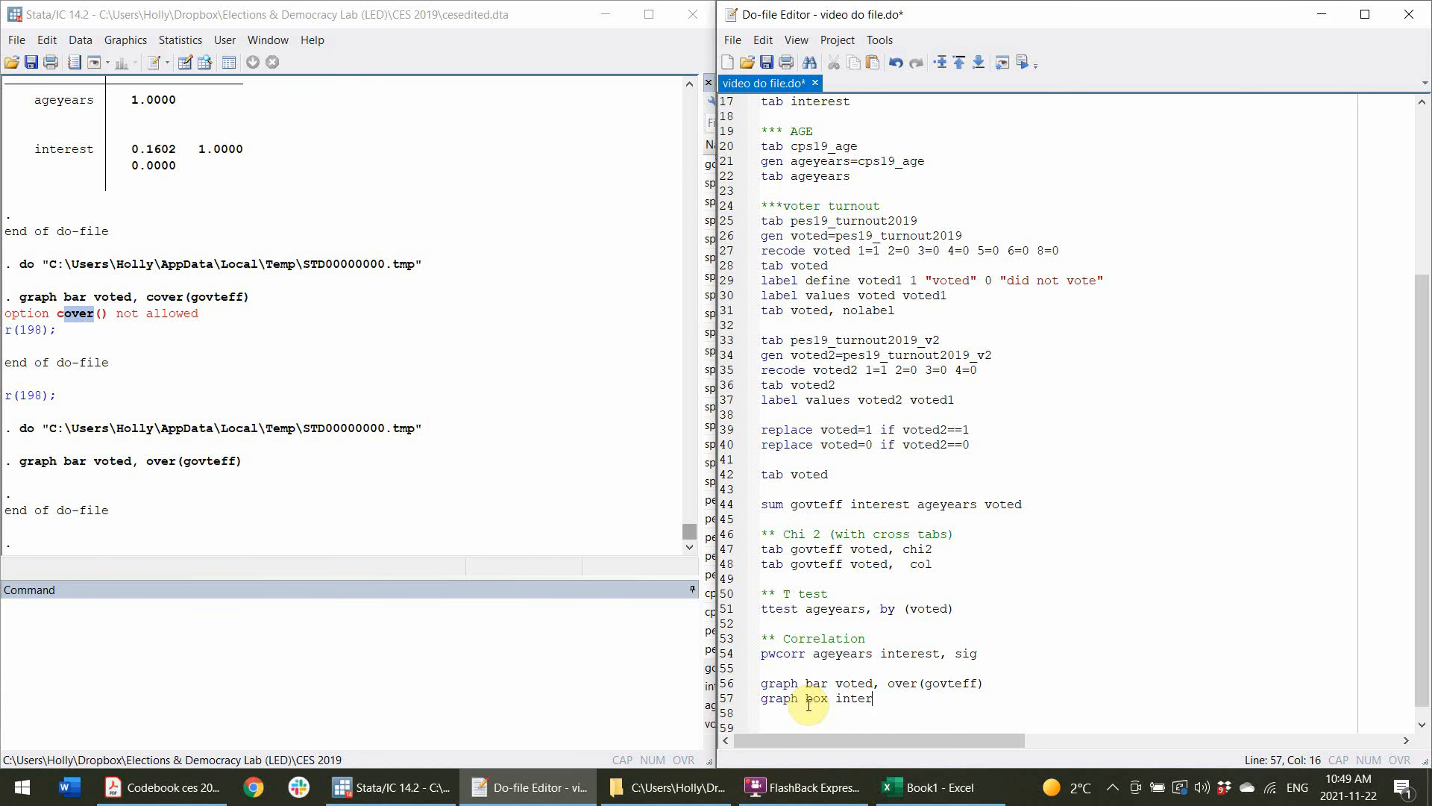
text(est, over (voted))
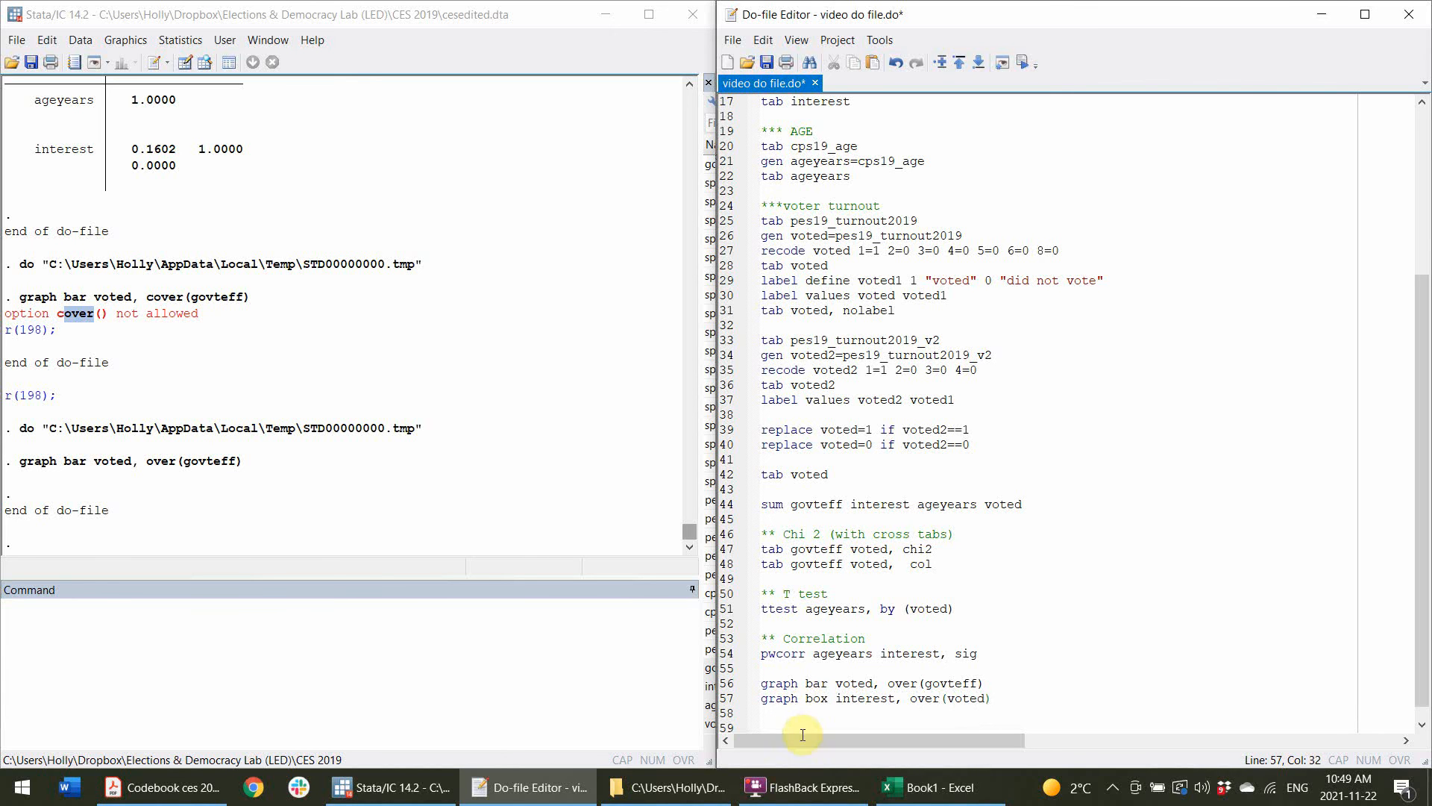
Run the box plot line and close the resulting graph window.
click(720, 699)
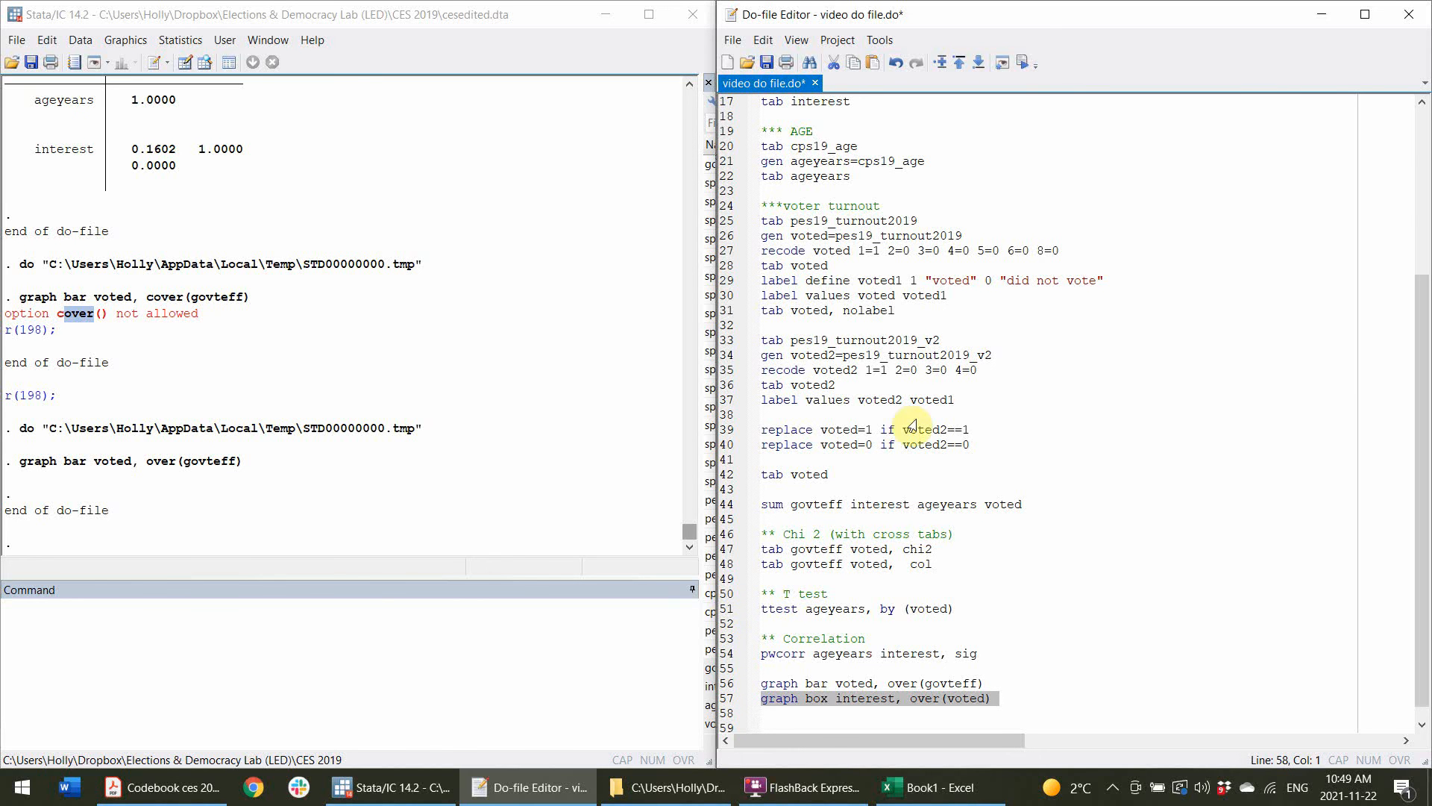
click(1031, 63)
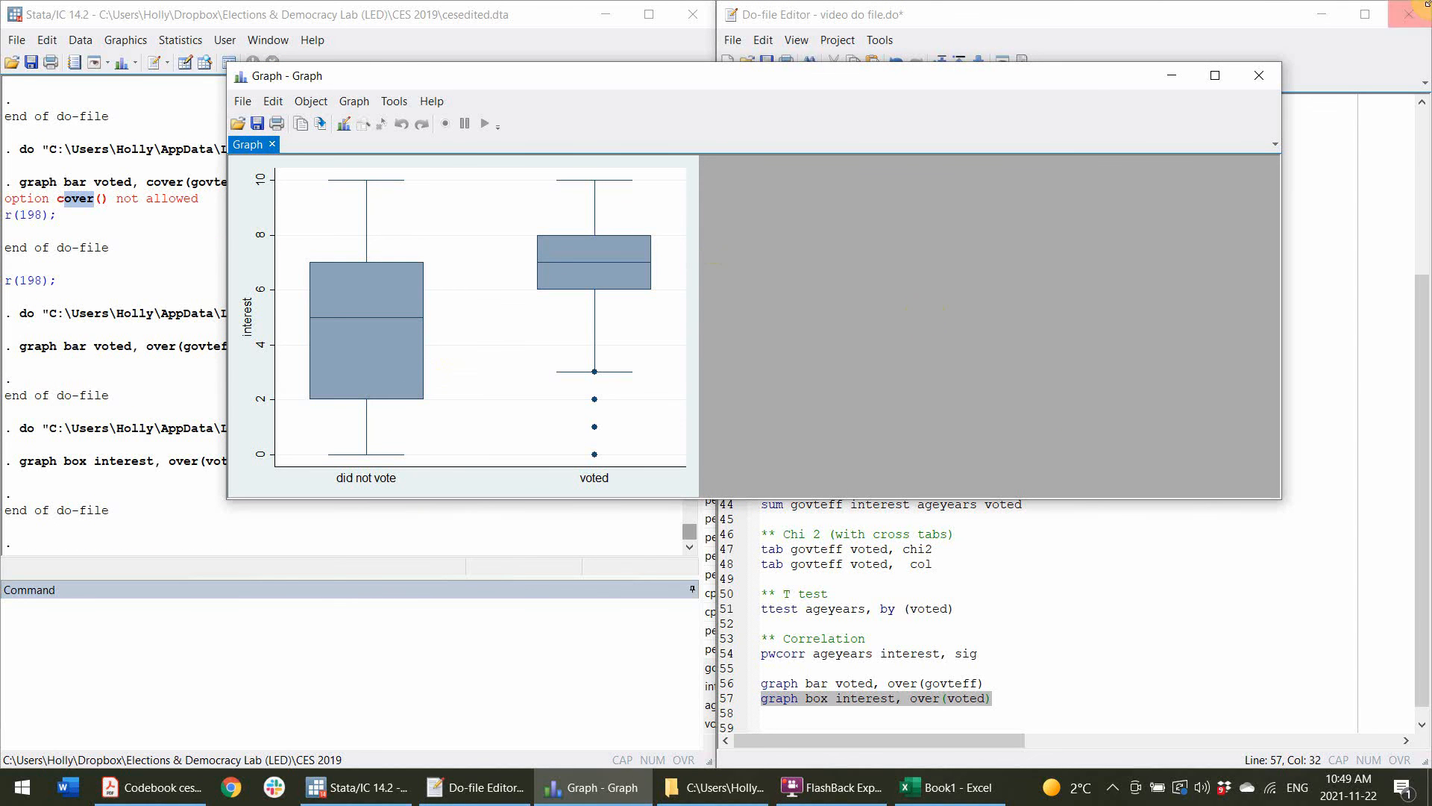
click(1265, 79)
Add a new line 58 with twoway scatter ageyears interest || lfit ageyears interest.
click(1045, 719)
click(1009, 687)
key(Return)
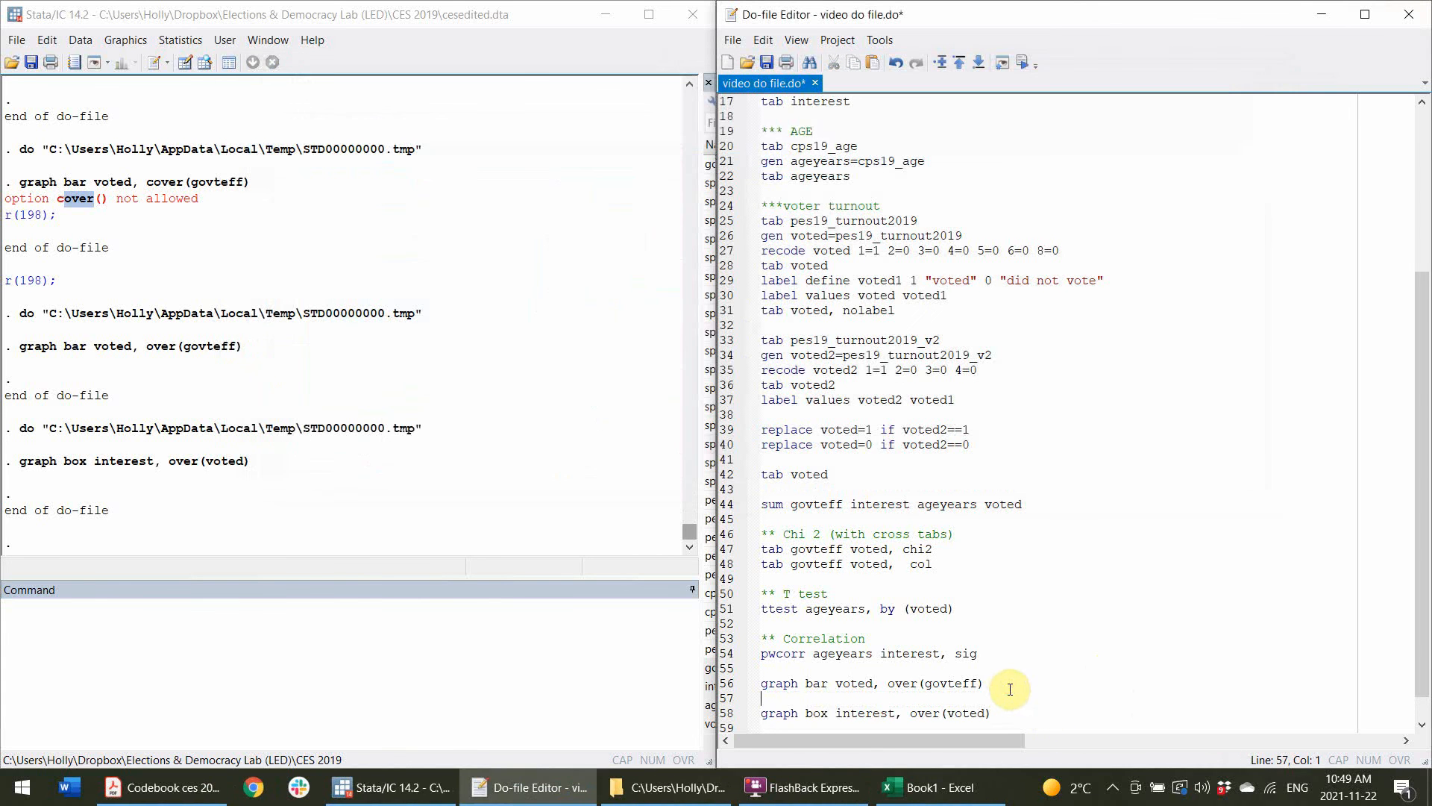
key(BackSpace)
click(995, 694)
key(Return)
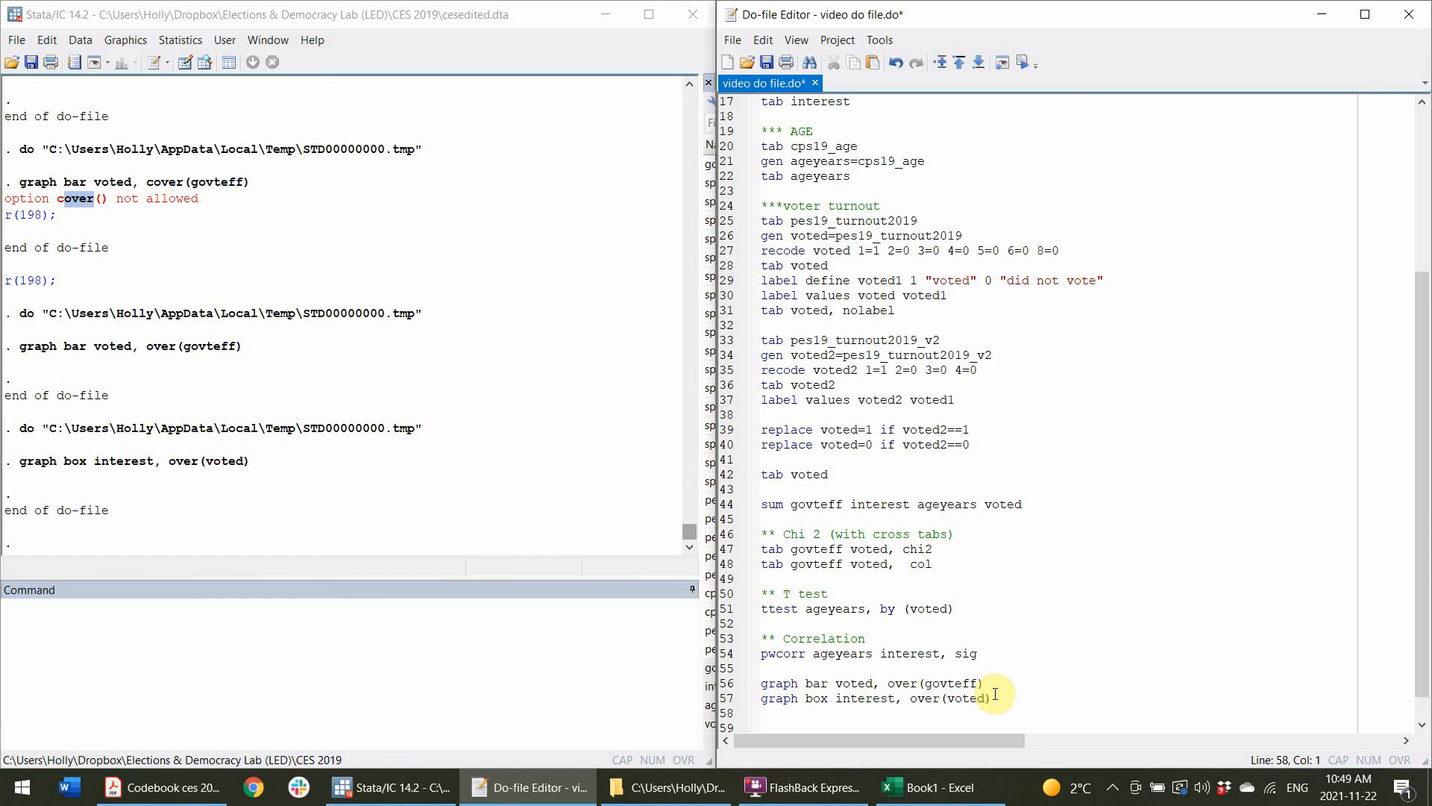
text(twoway sc)
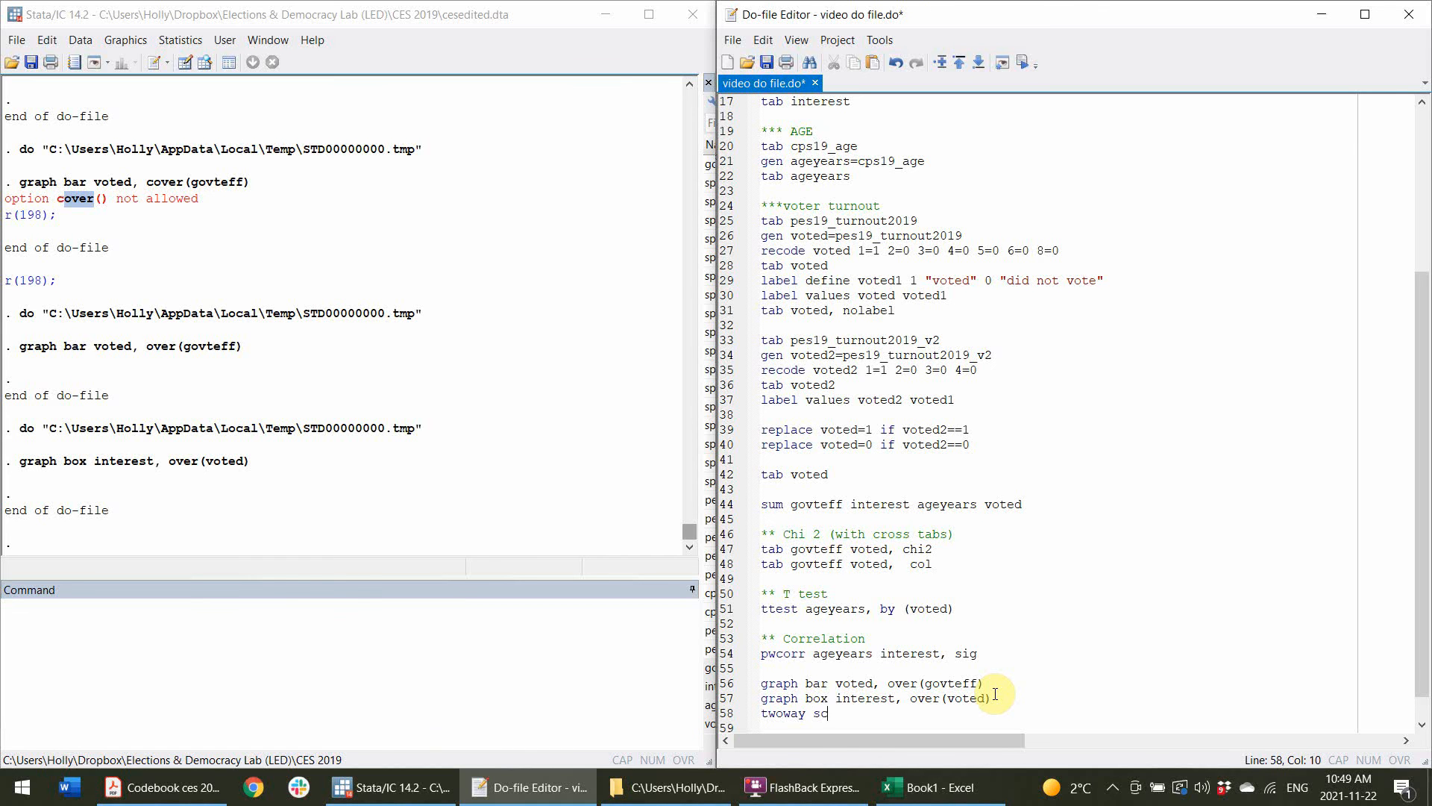
text(atter ageyears interest)
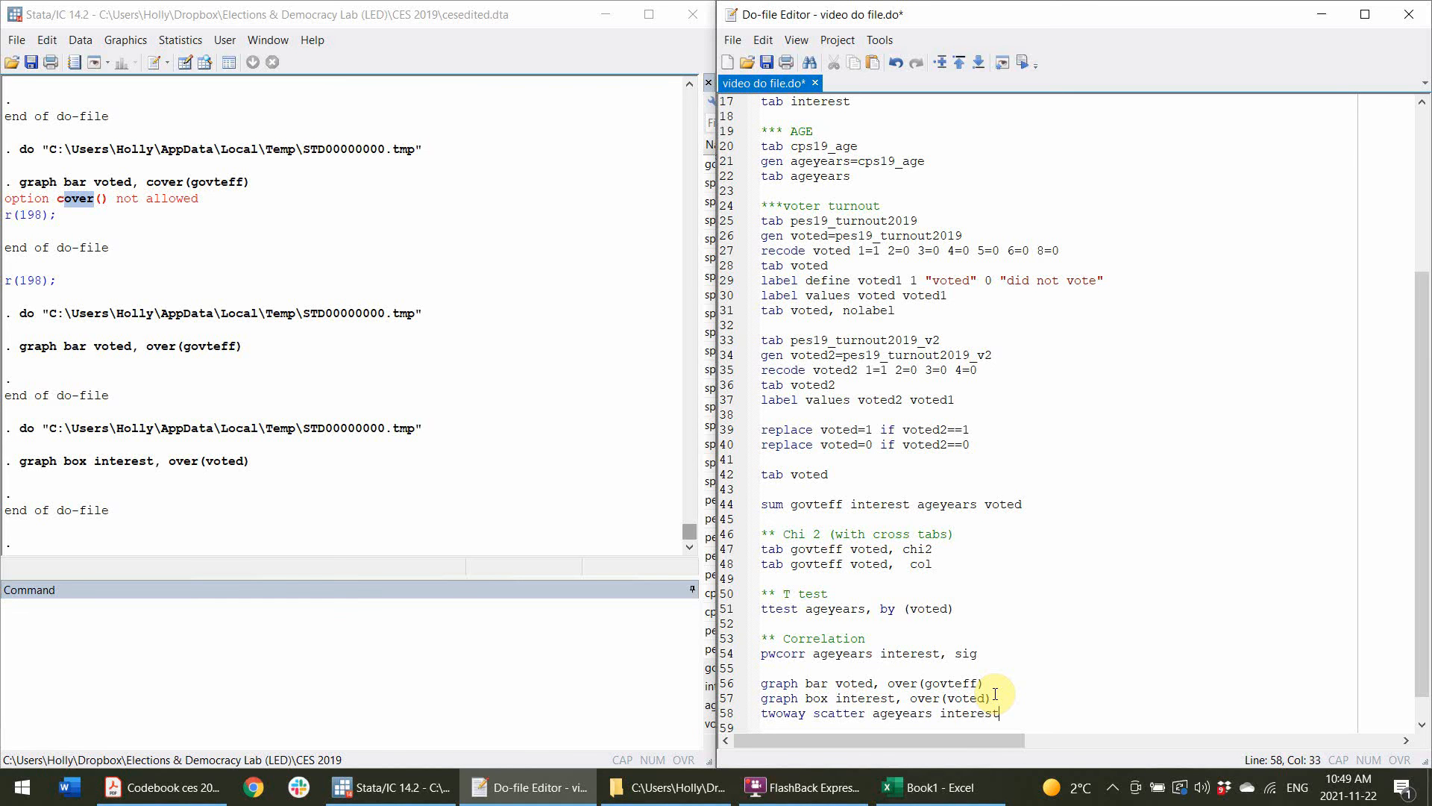
key(BackSpace)
text(|| lfit age int)
key(BackSpace)
key(BackSpace)
key(BackSpace)
key(BackSpace)
key(BackSpace)
text(ye)
key(BackSpace)
key(BackSpace)
key(BackSpace)
text(geyears inte)
key(BackSpace)
key(BackSpace)
key(BackSpace)
key(BackSpace)
text(interest)
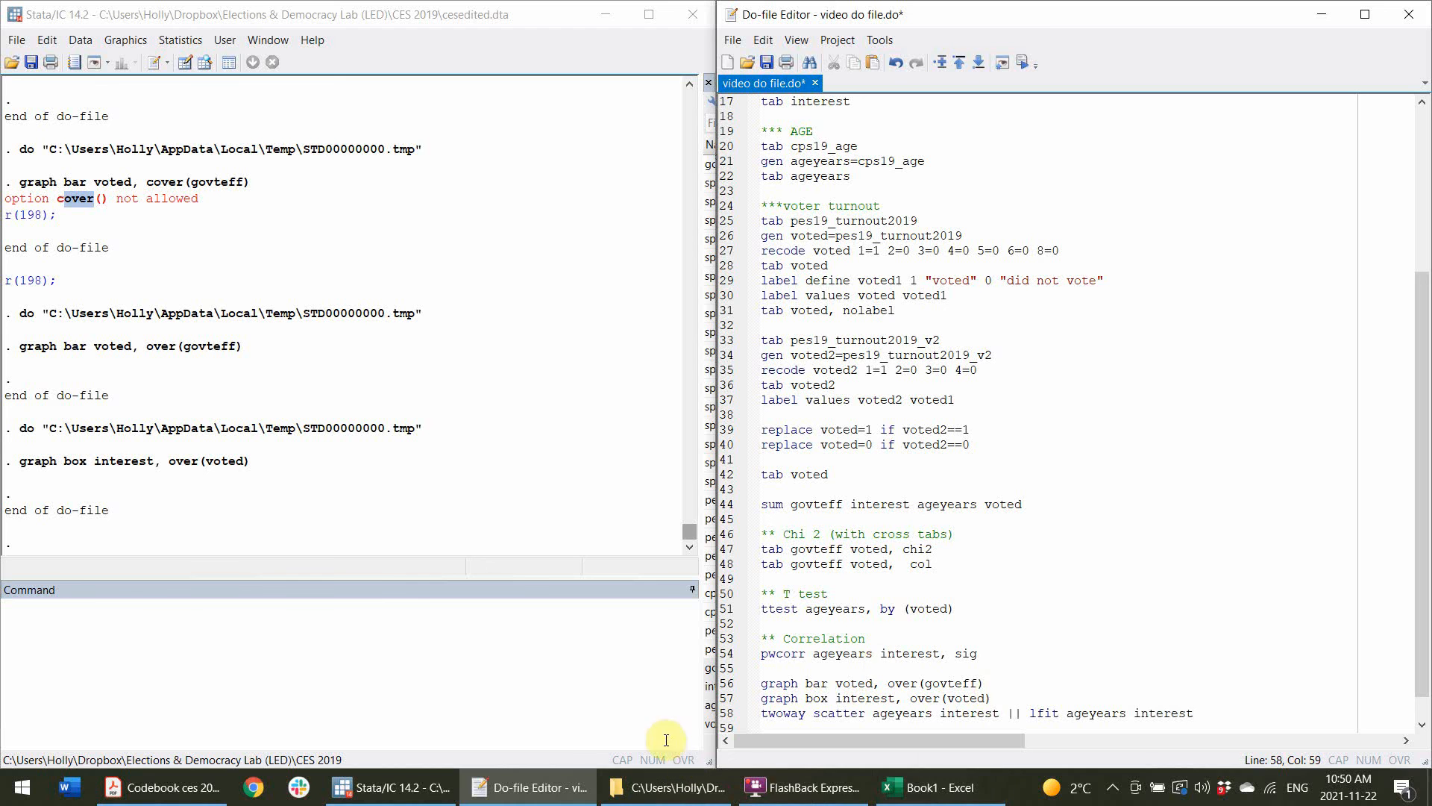
Run the scatter plot with fitted line command, then move and close the graph window.
click(728, 714)
click(1025, 60)
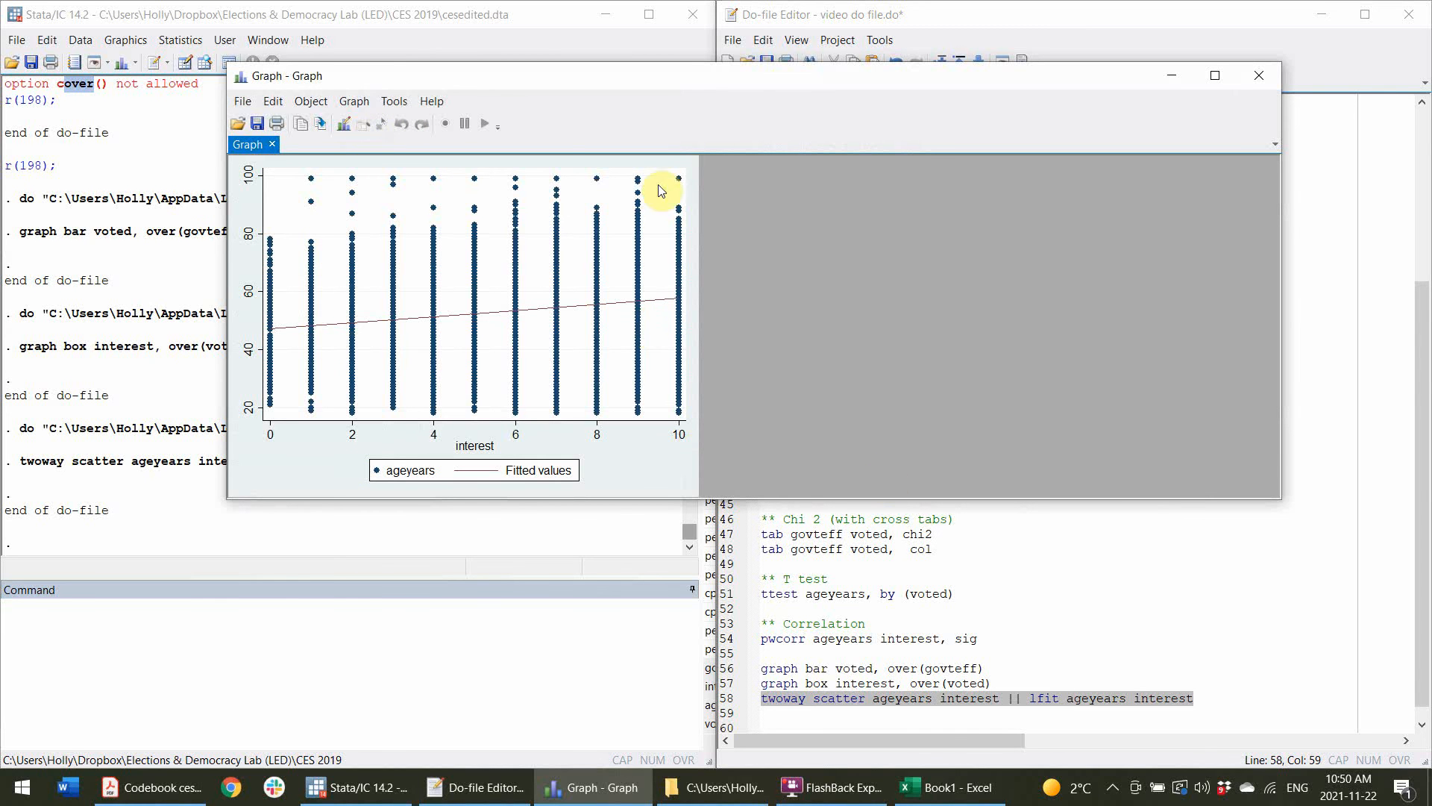
click(1244, 693)
click(443, 82)
drag(715, 74, 1281, 74)
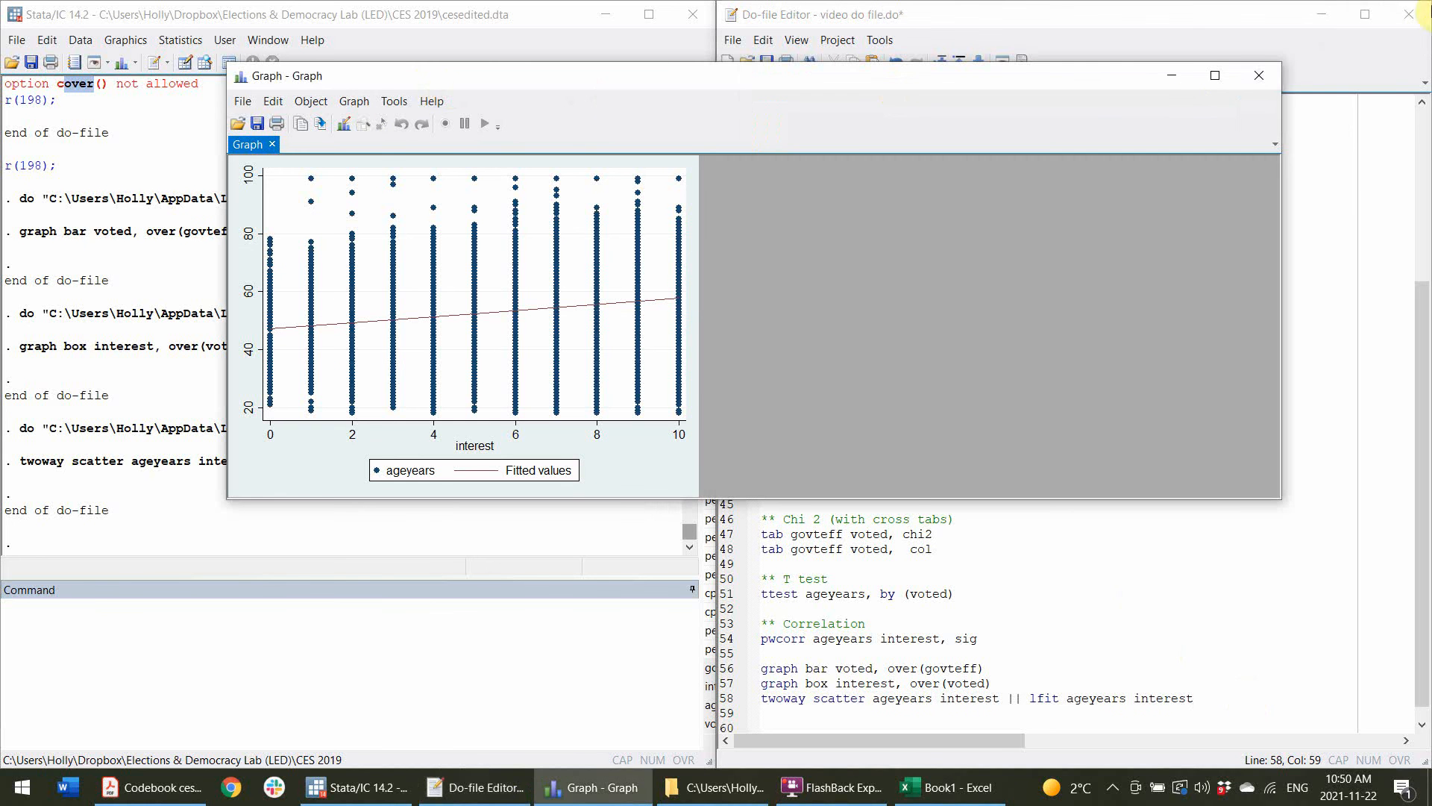
click(1261, 79)
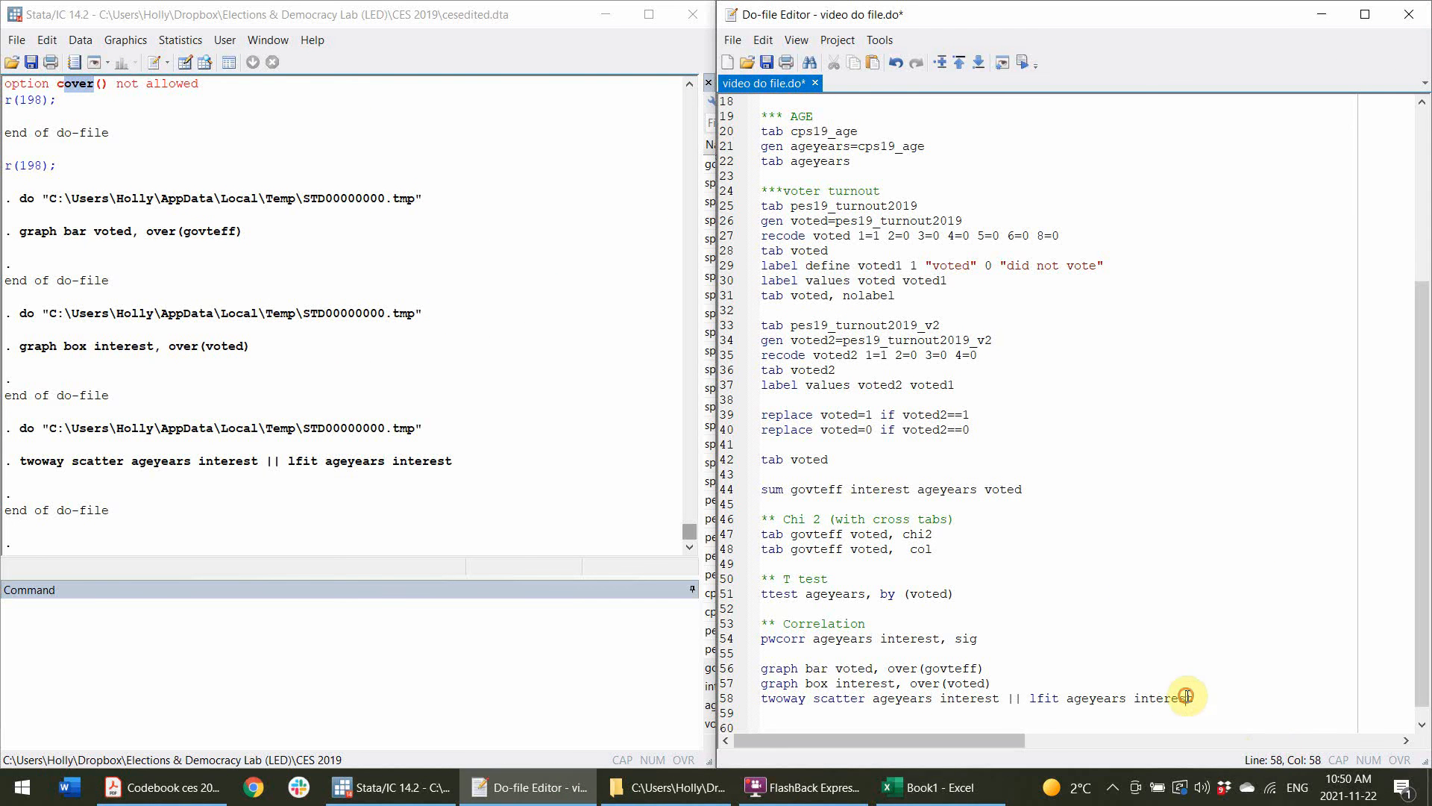
click(929, 787)
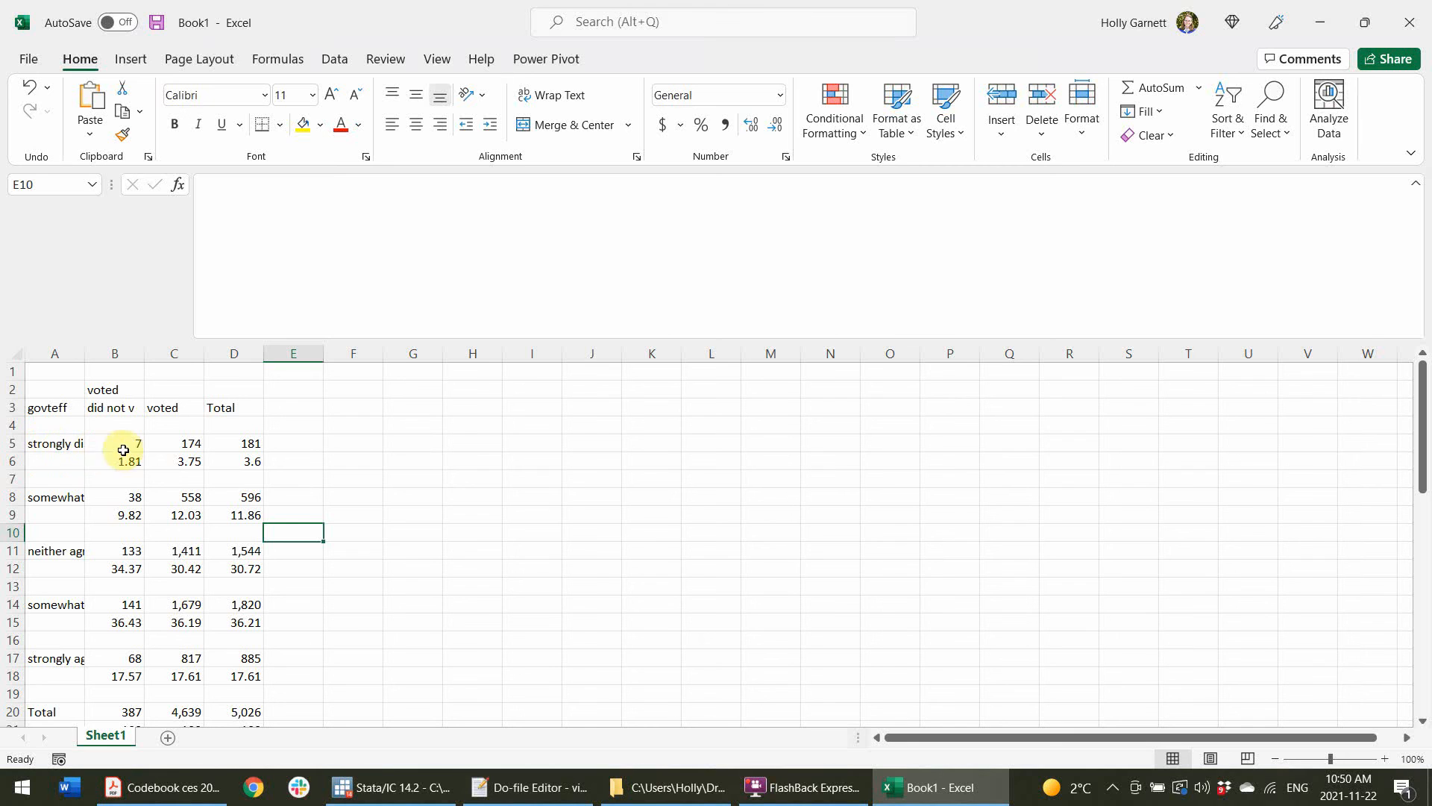
click(56, 443)
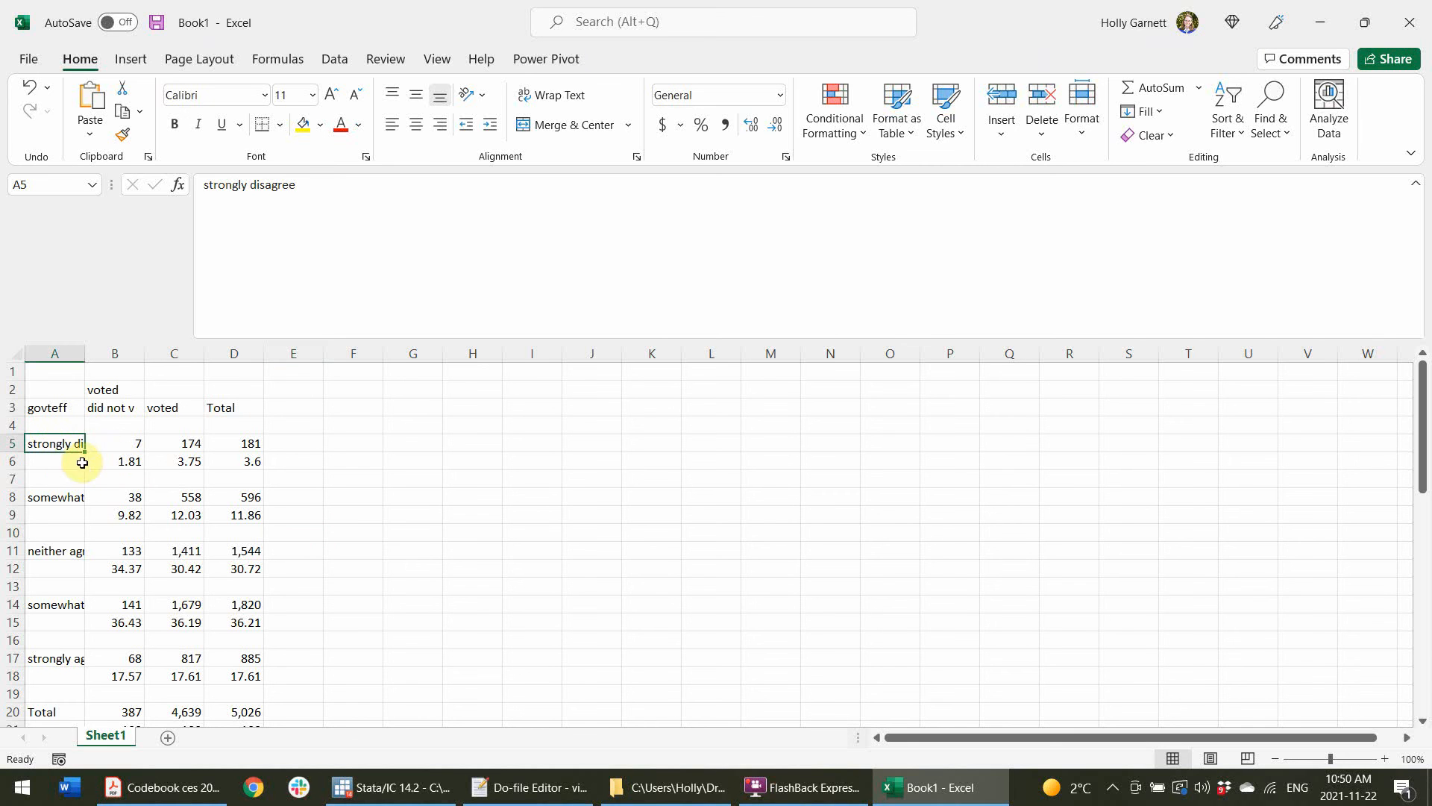
click(78, 461)
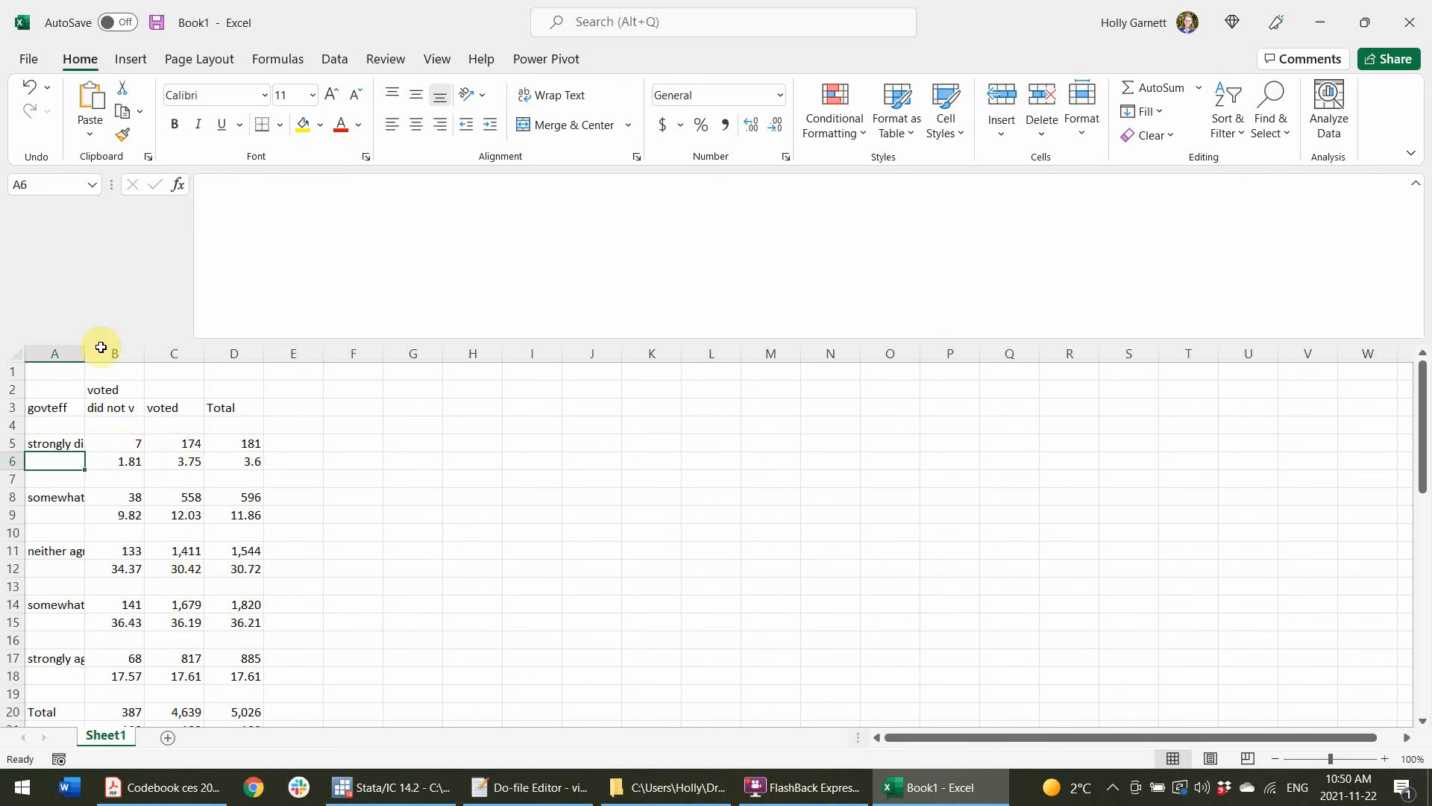
drag(188, 460, 61, 457)
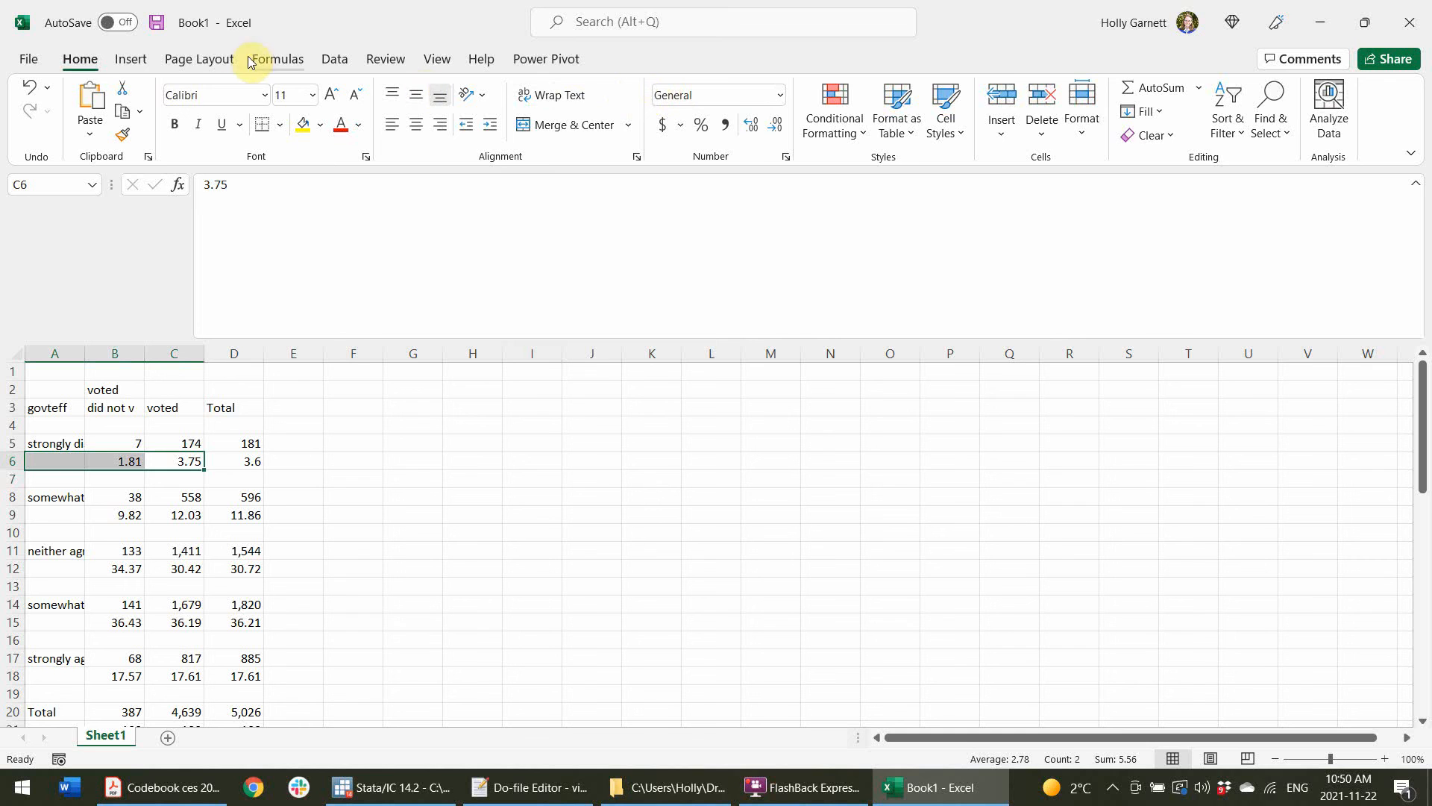
click(200, 59)
click(335, 59)
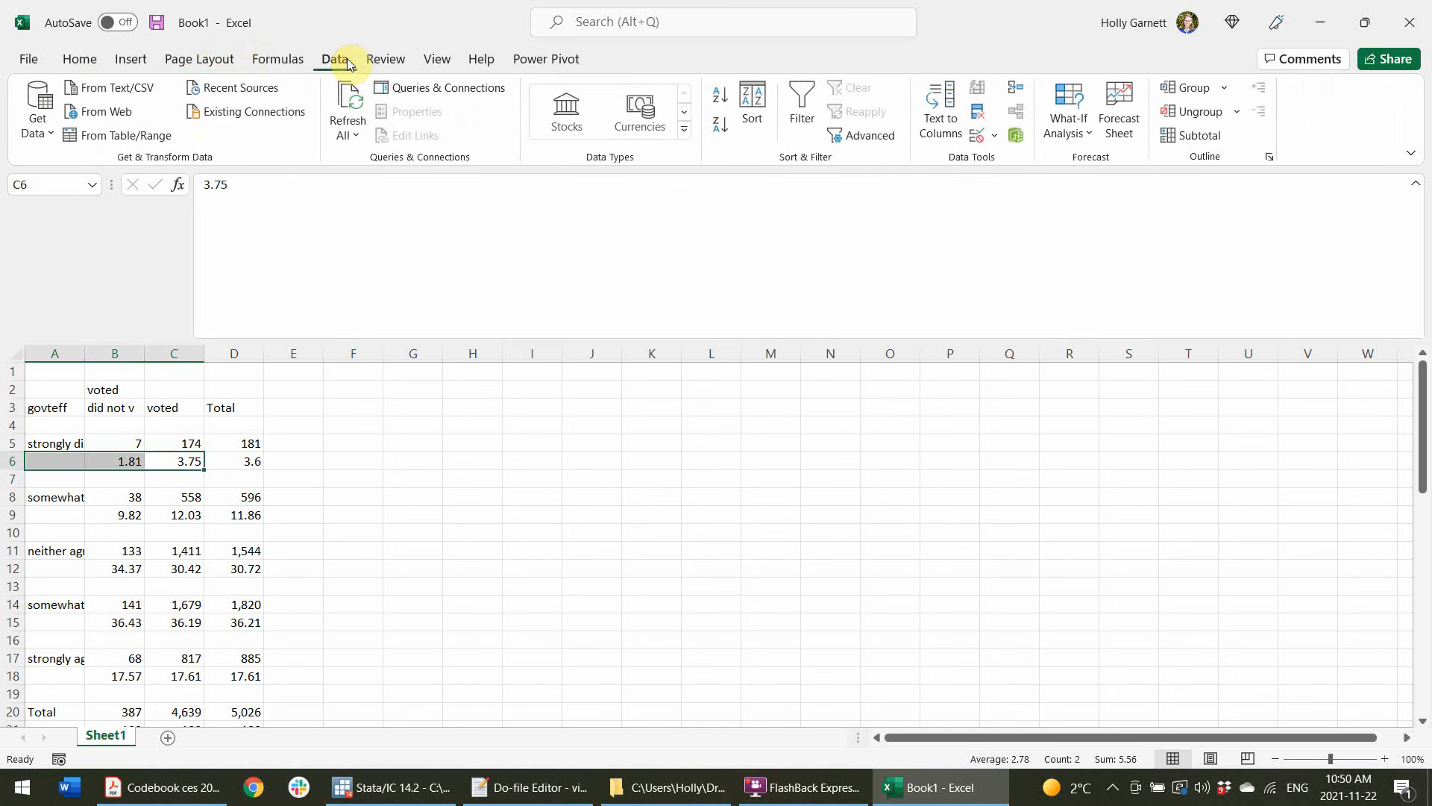
click(134, 60)
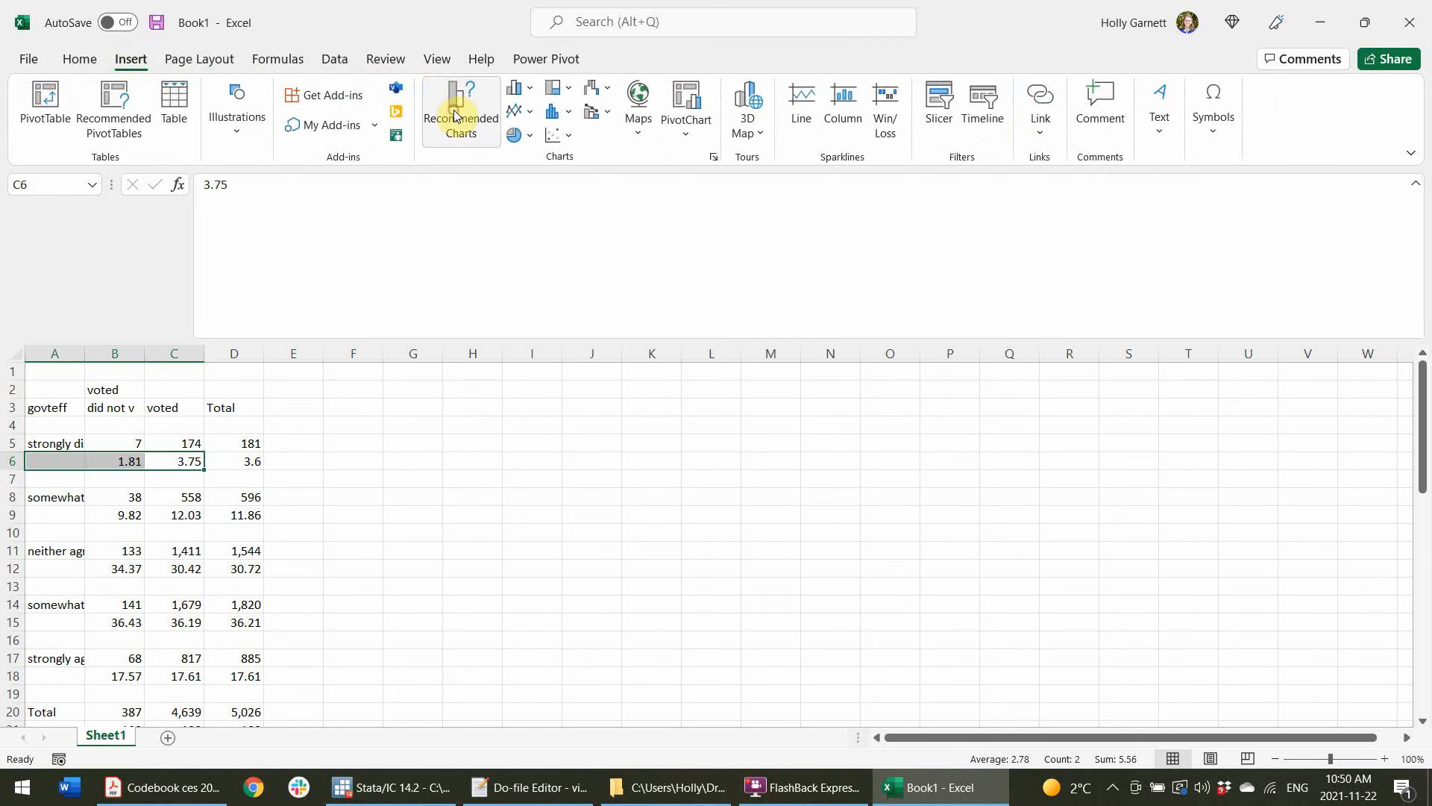
click(456, 108)
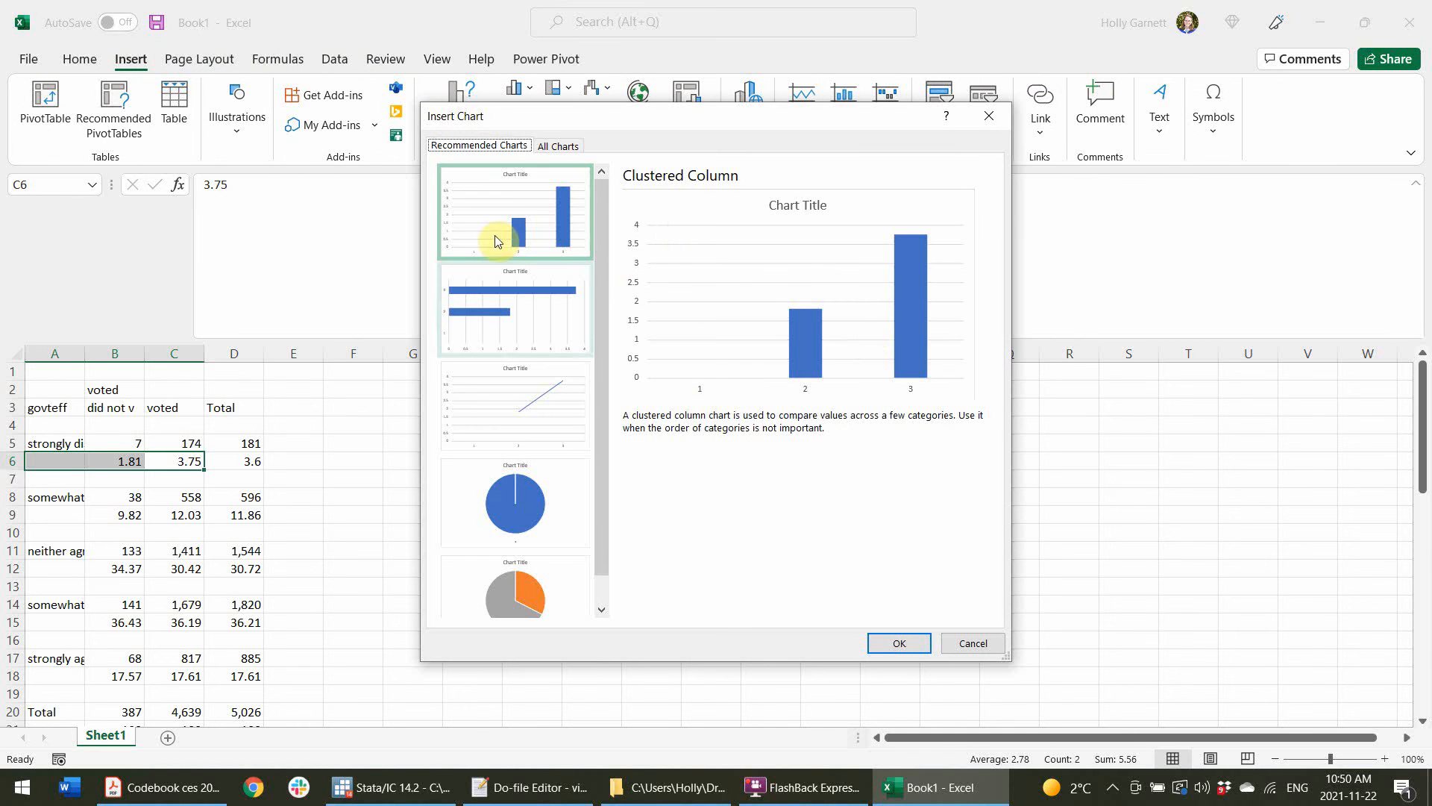
click(1004, 105)
click(636, 464)
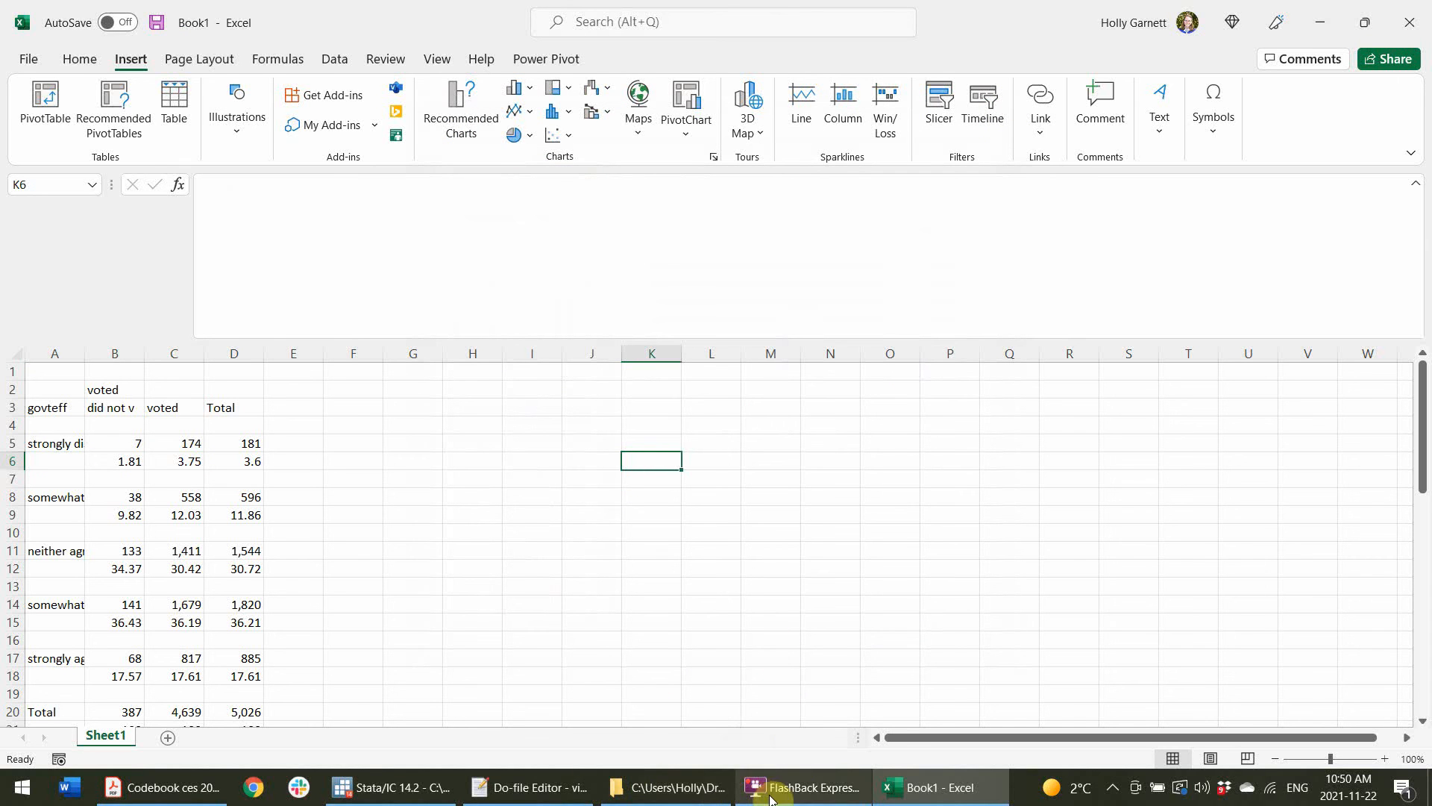
Return to the do-file editor and save the do-file.
click(562, 793)
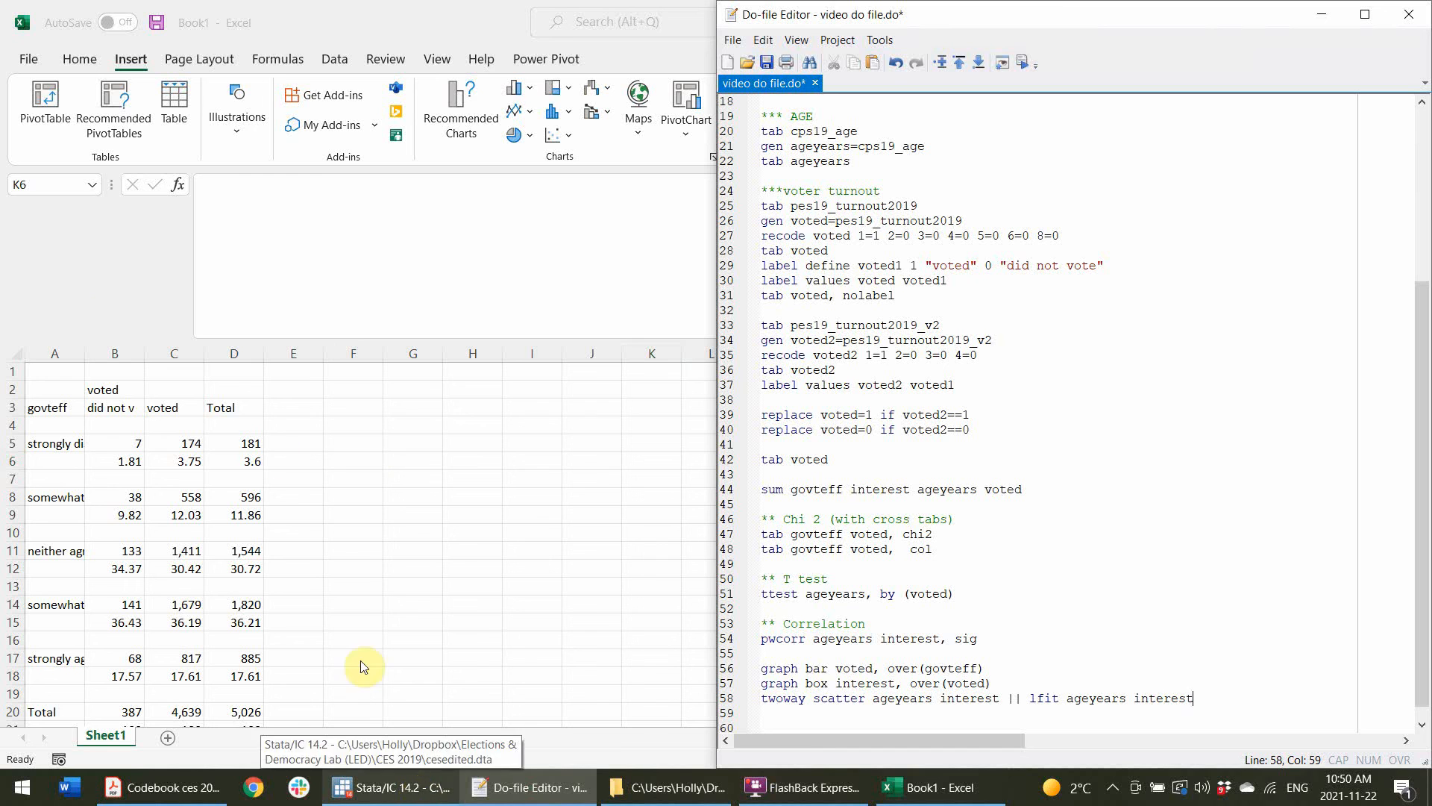
click(430, 797)
click(1036, 515)
scroll(1094, 585, down, 1)
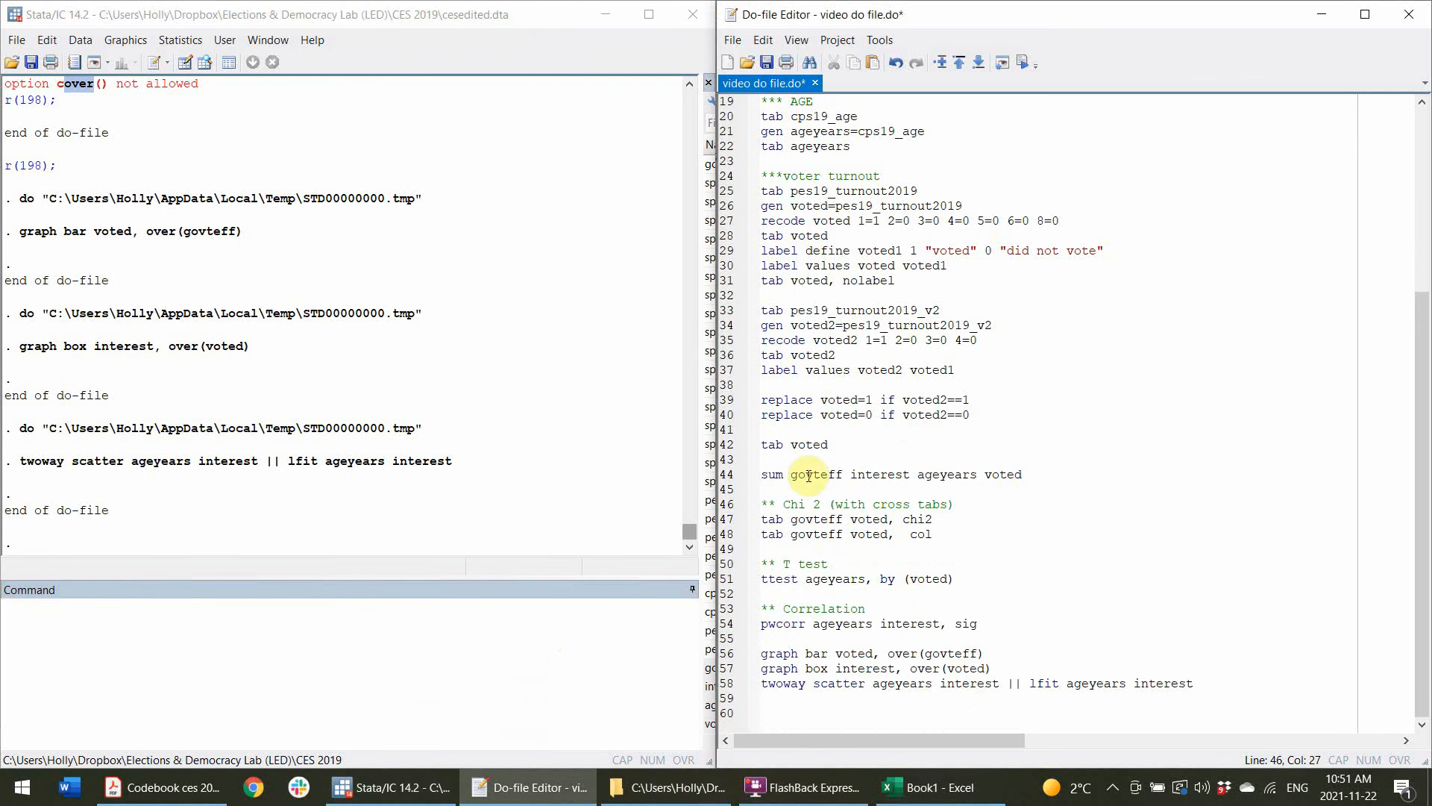
drag(758, 505, 746, 646)
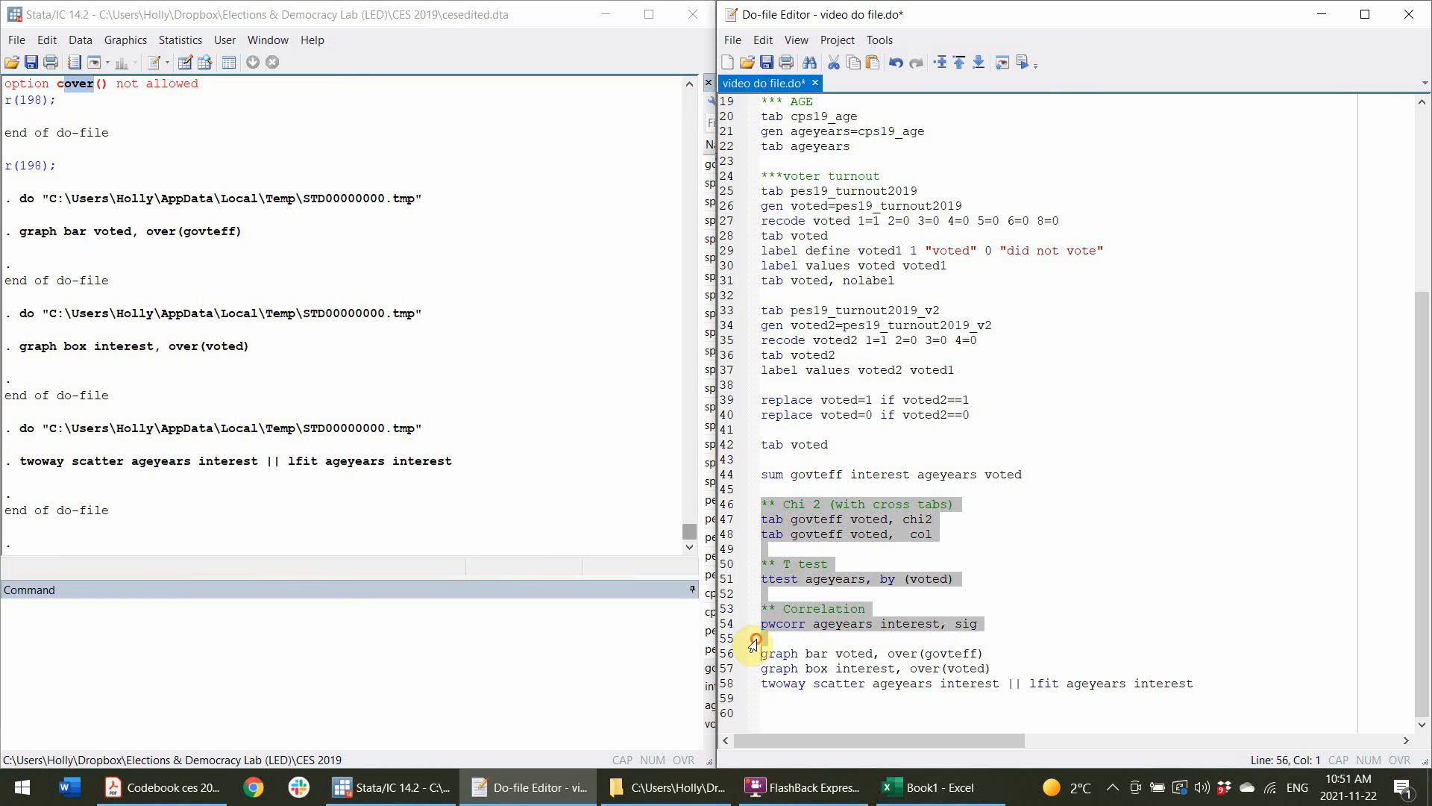
click(807, 710)
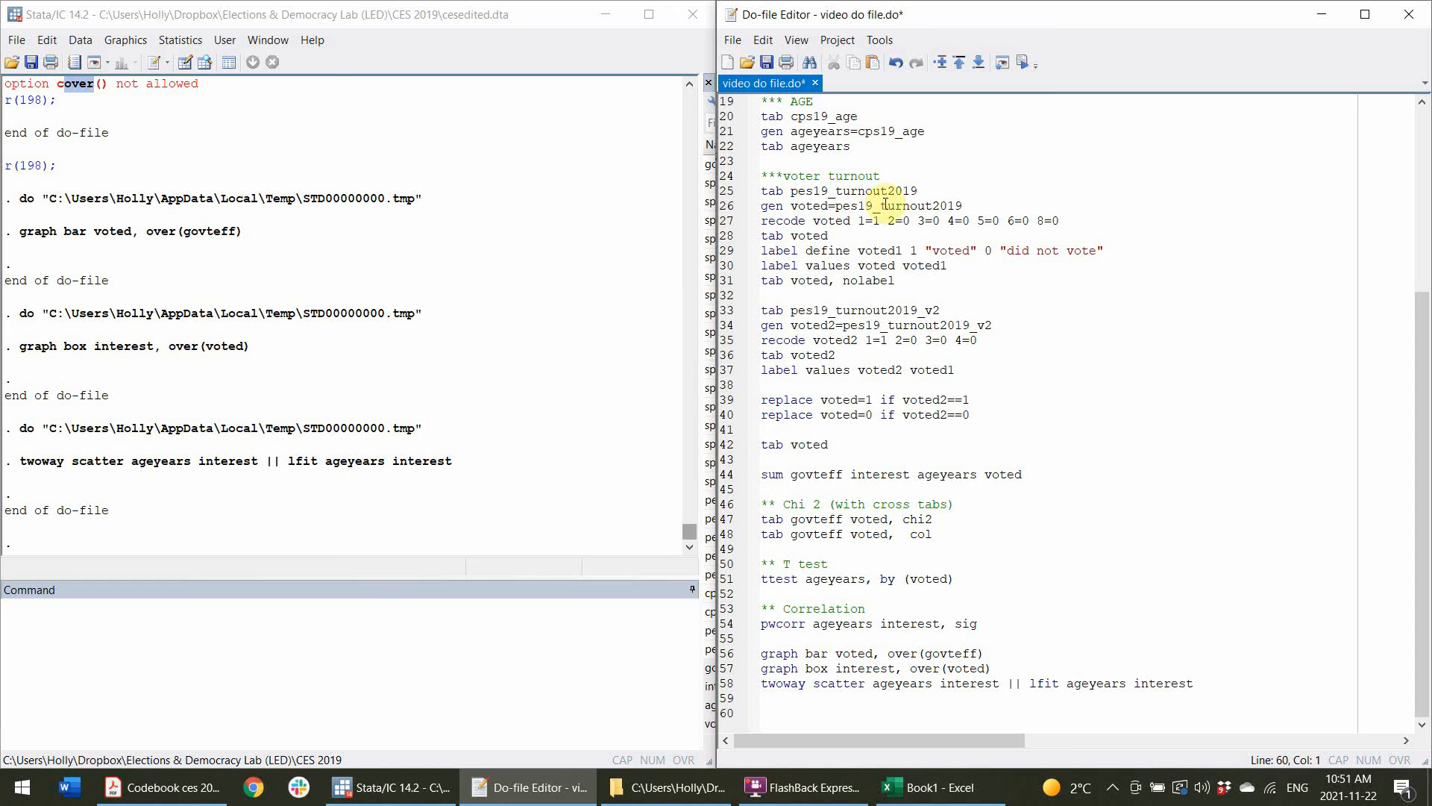
click(766, 62)
click(1046, 568)
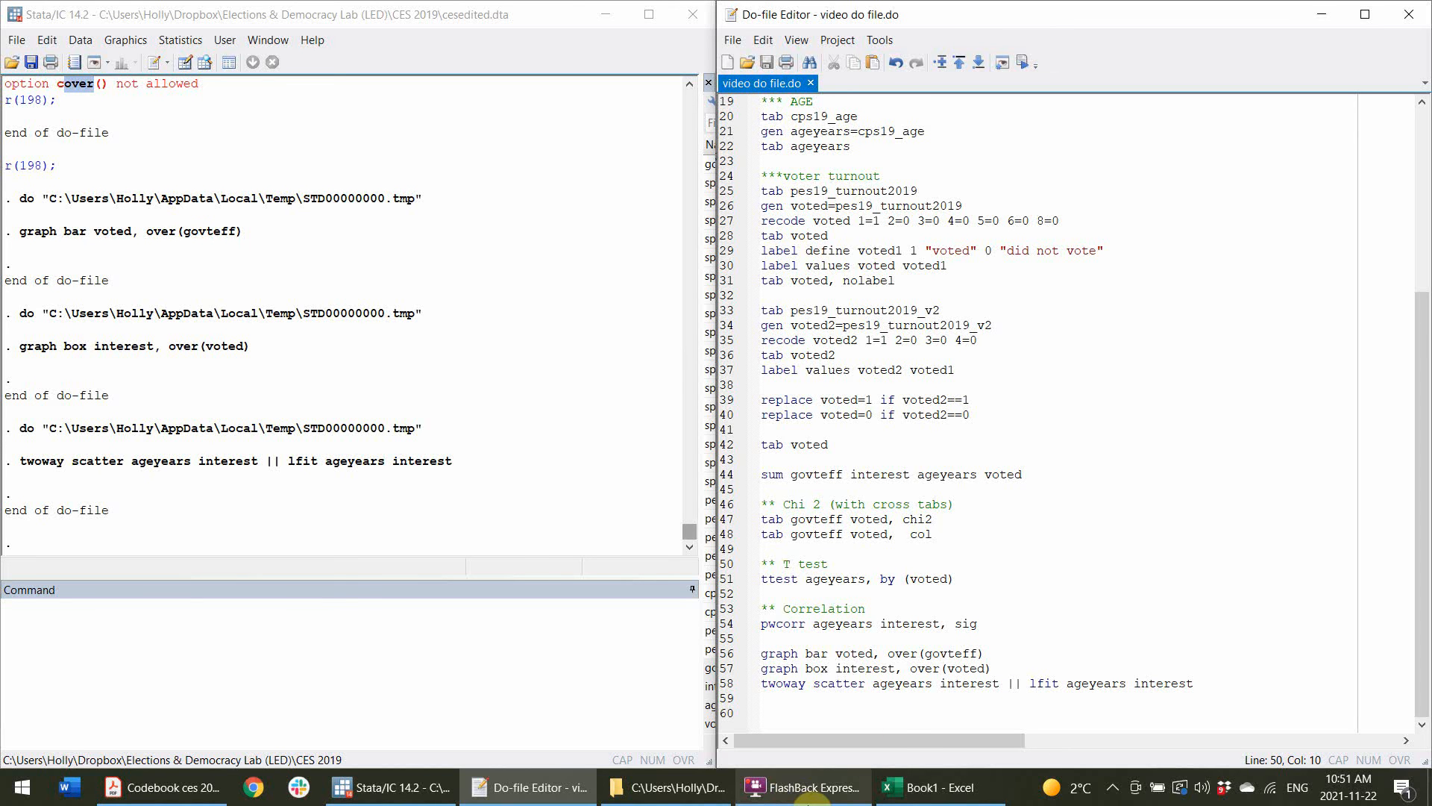
mouse_move(808, 802)
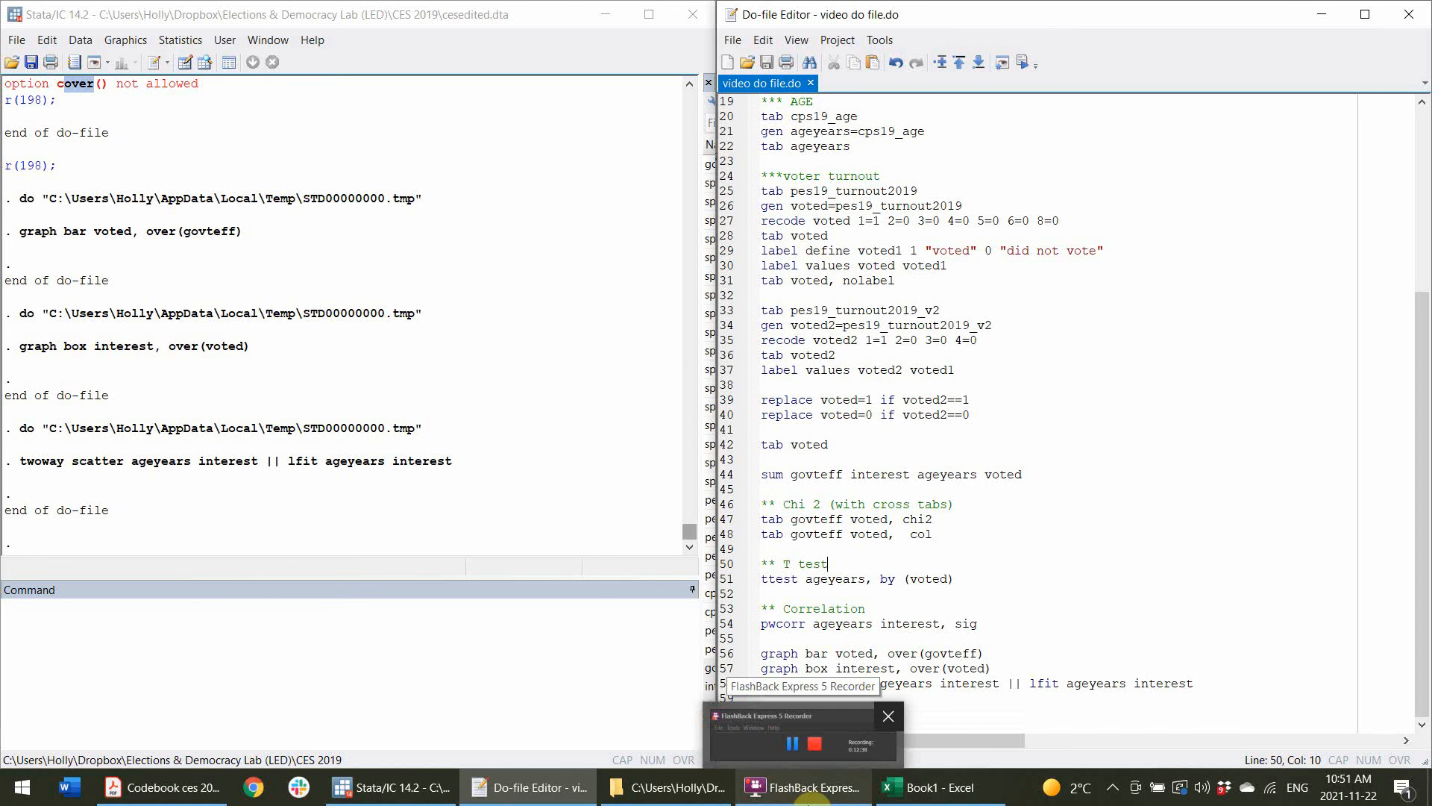